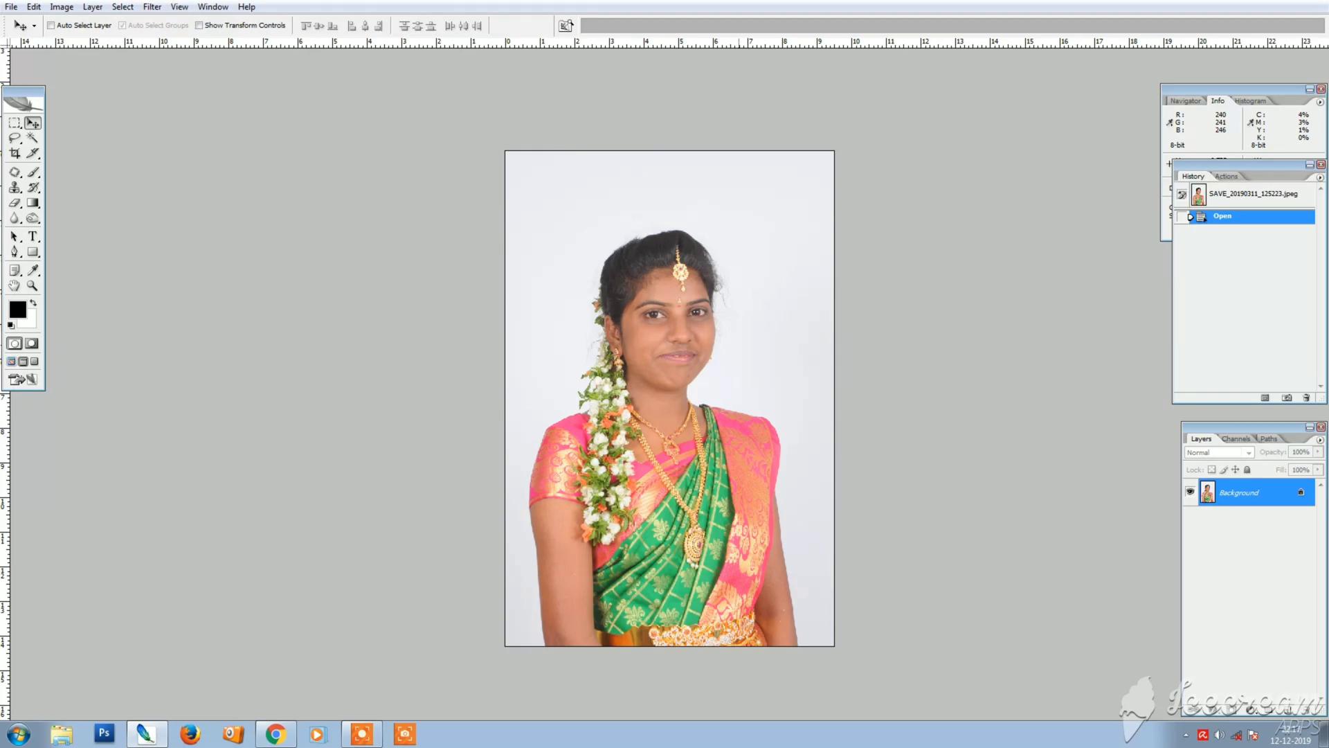
# - Duplicate the portrait's Background layer twice
pyautogui.moveTo(543, 249); pyautogui.dragTo(738, 476)
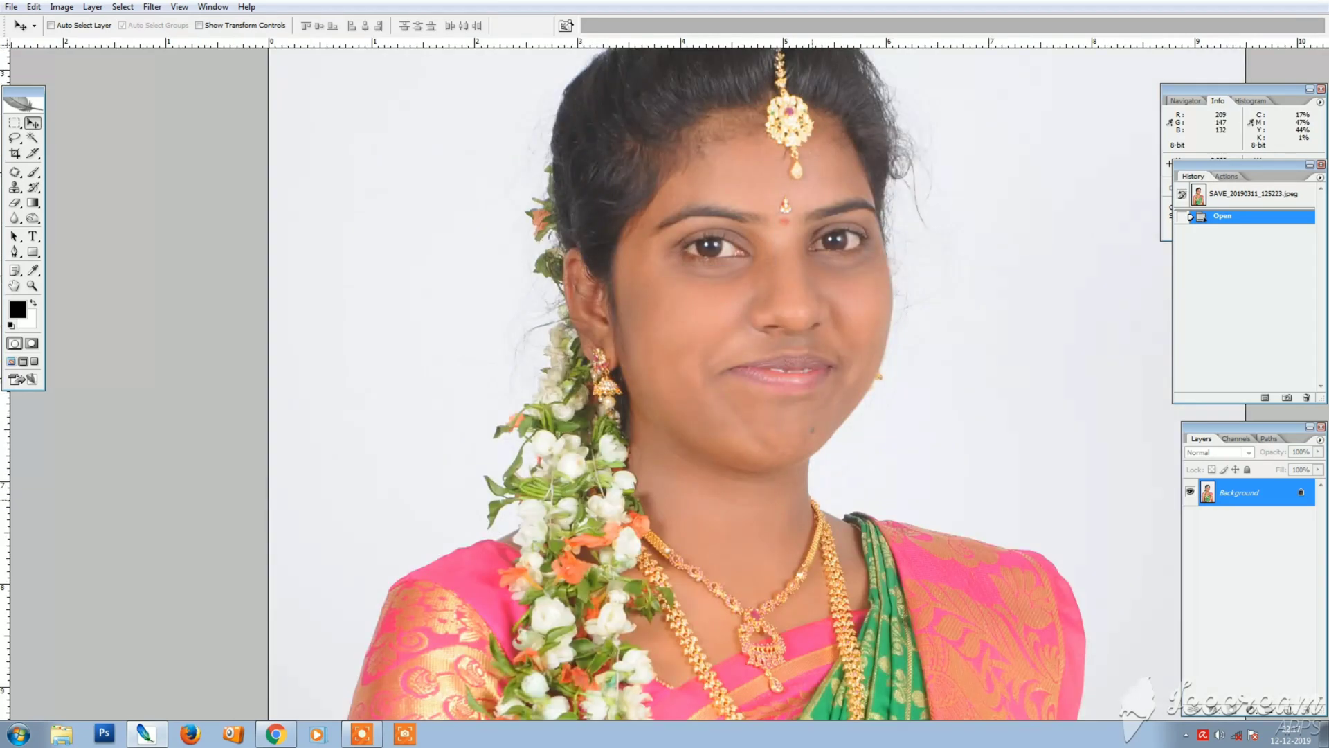
pyautogui.moveTo(988, 472); pyautogui.dragTo(819, 459)
pyautogui.hotkey('ctrl', 'j')
pyautogui.hotkey('ctrl', 'j')
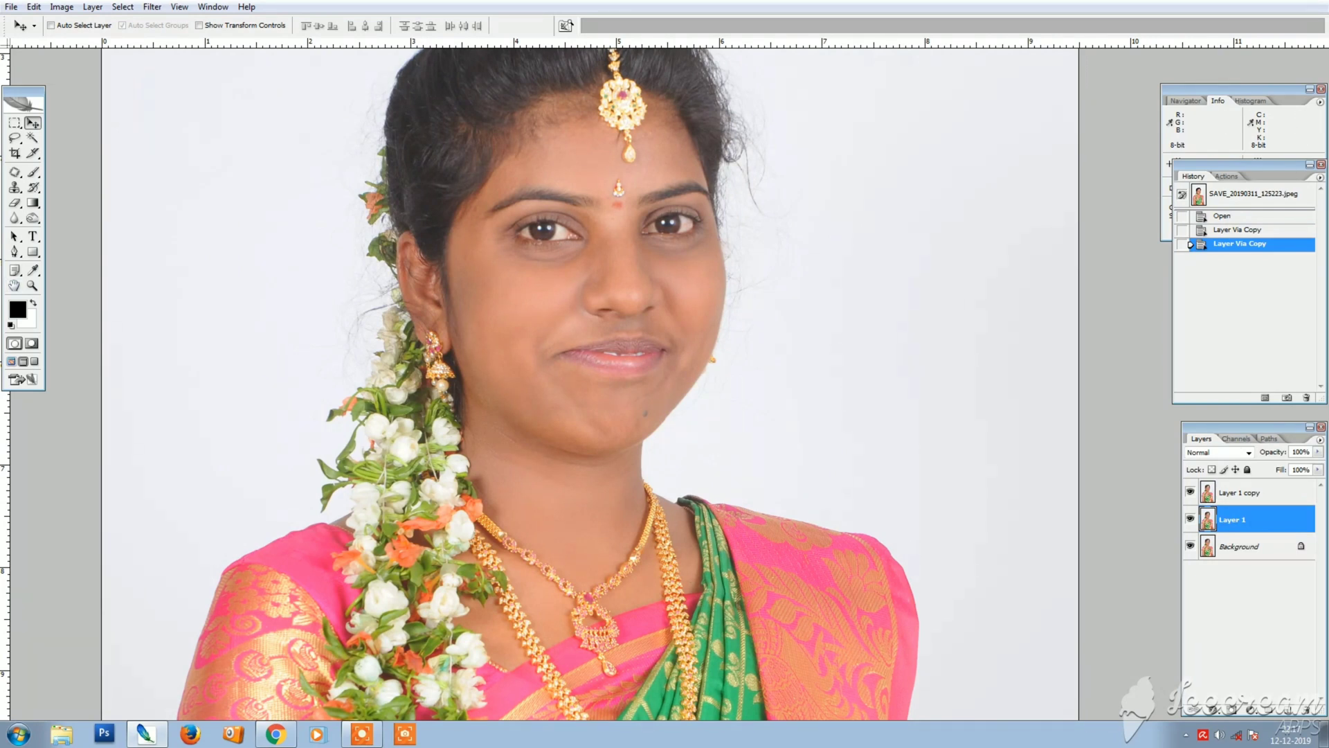
# - Set the foreground colour to a light turquoise and fill Layer 1 with it
pyautogui.click(19, 309)
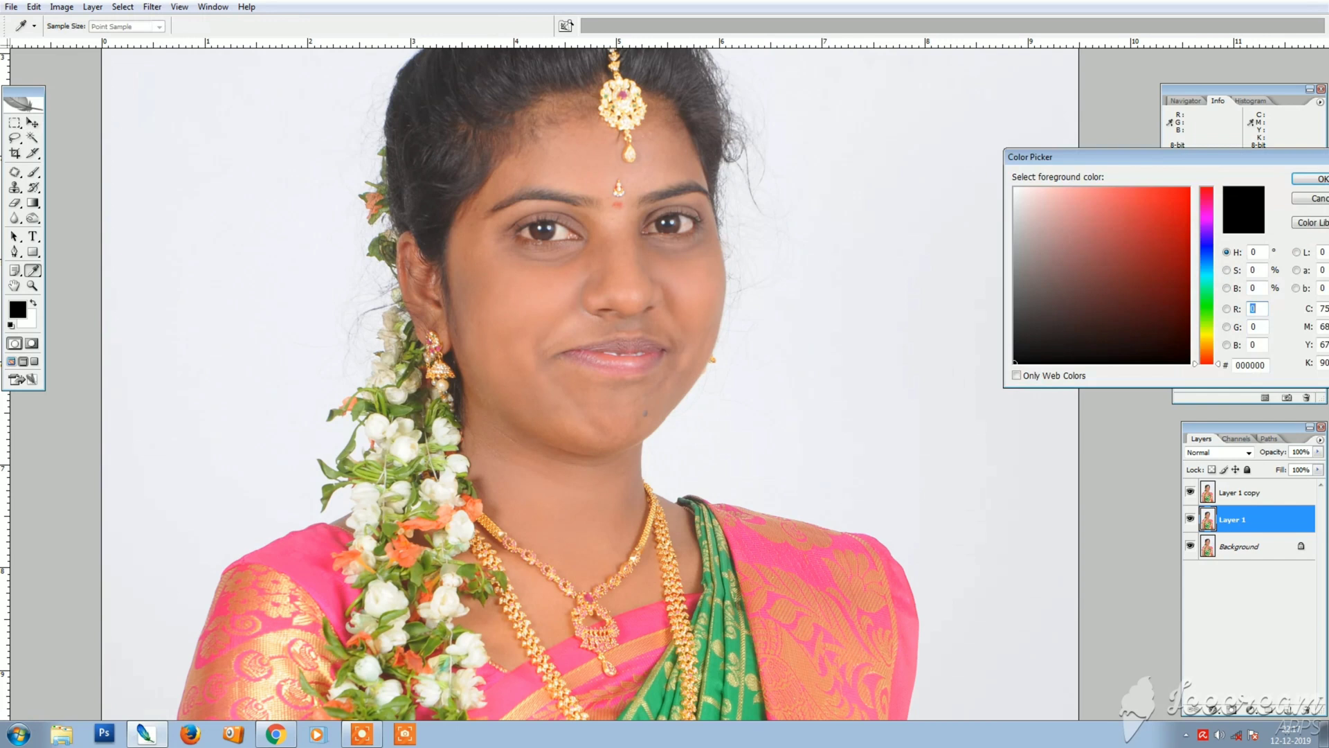
pyautogui.click(1206, 282)
pyautogui.click(1120, 190)
pyautogui.press('Return')
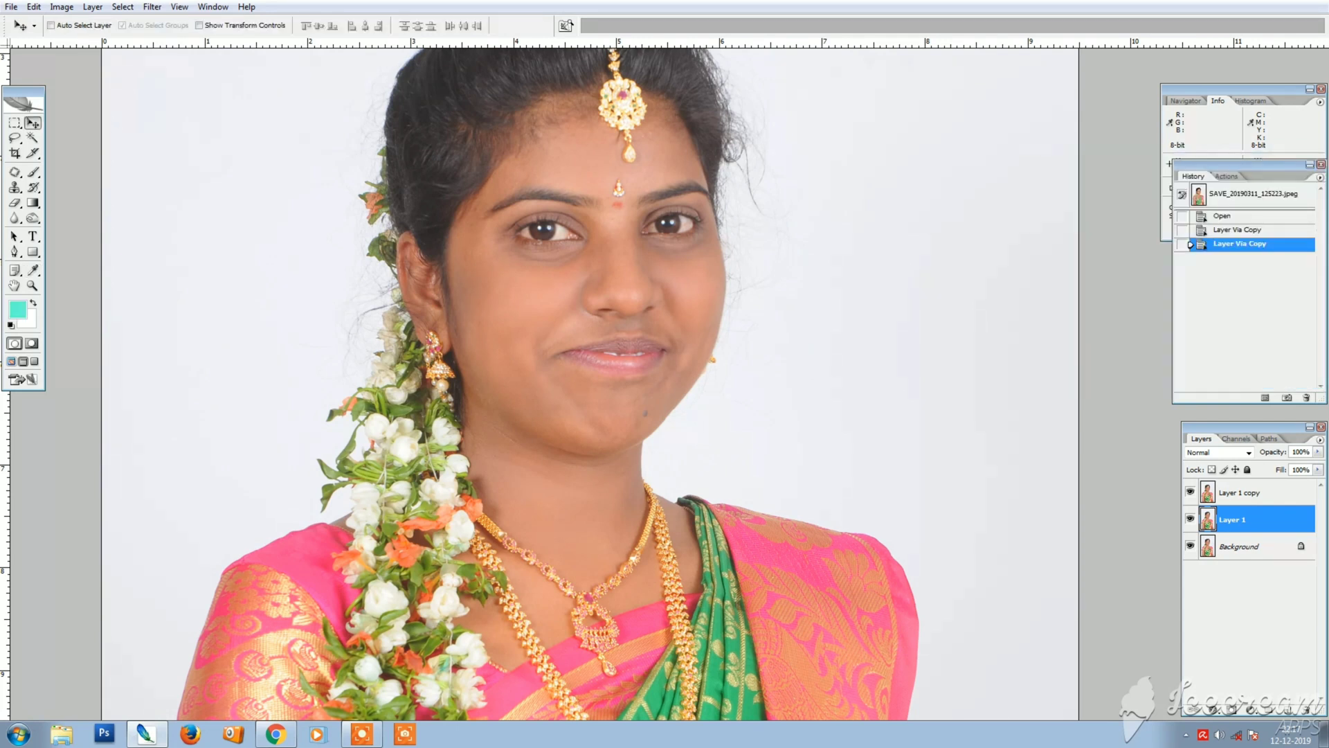
pyautogui.hotkey('alt', 'BackSpace')
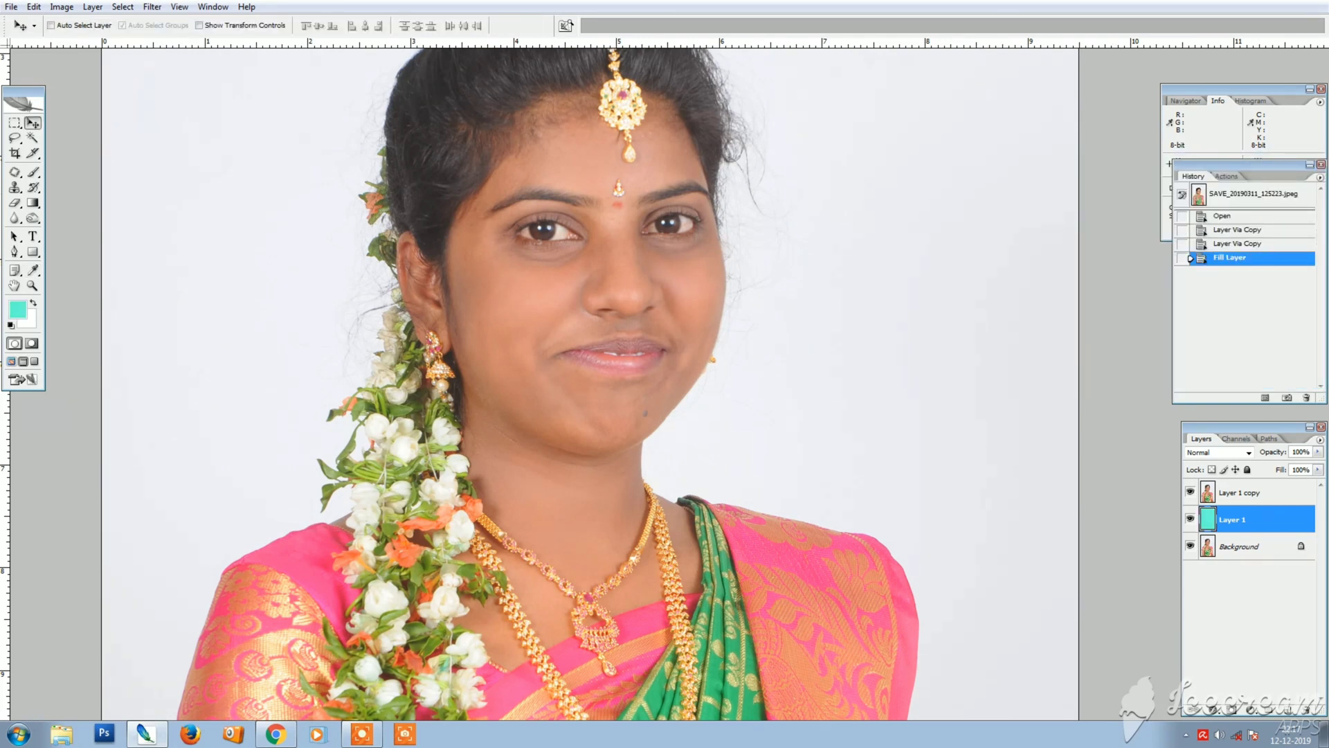
# - On Layer 1 copy, patch the small white spot below the nostril with clean skin from nearby, and clear the selection
pyautogui.click(1240, 493)
pyautogui.press('Tab')
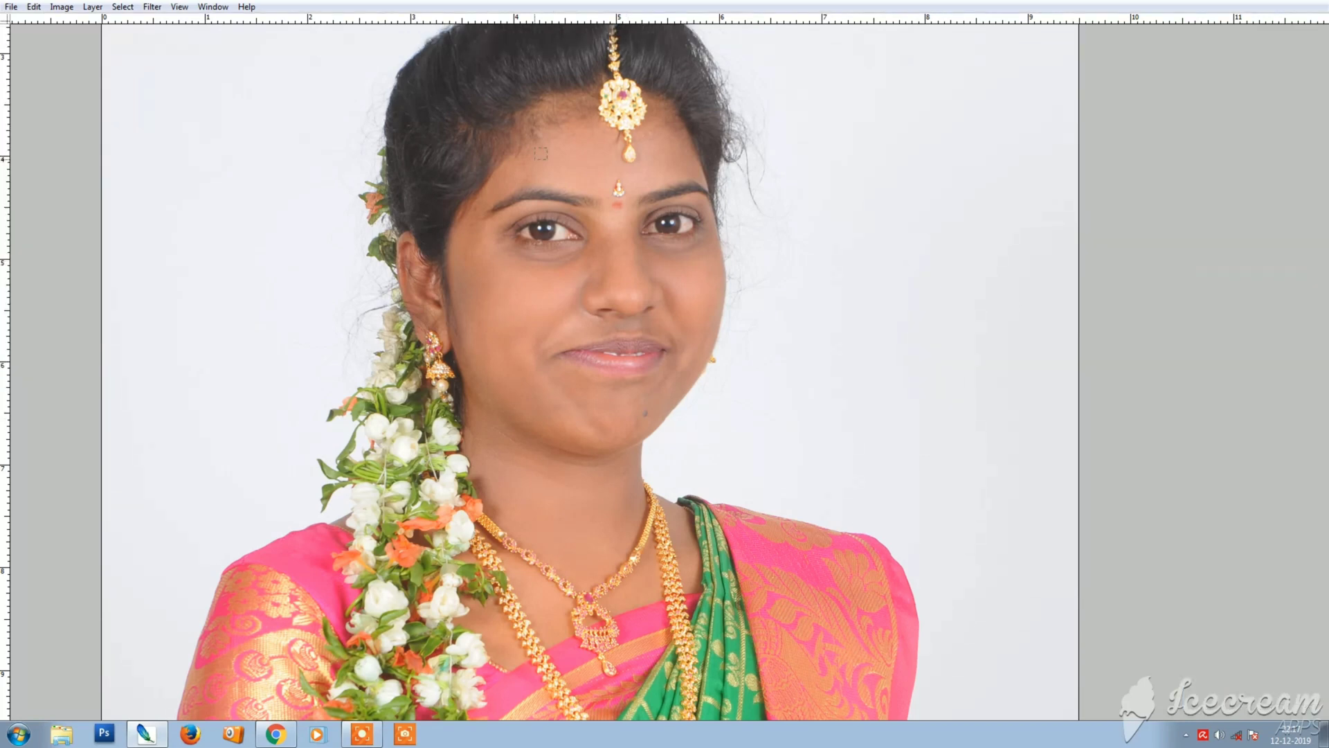
pyautogui.moveTo(798, 475); pyautogui.dragTo(535, 147)
pyautogui.press('Tab')
pyautogui.moveTo(506, 279); pyautogui.dragTo(678, 505)
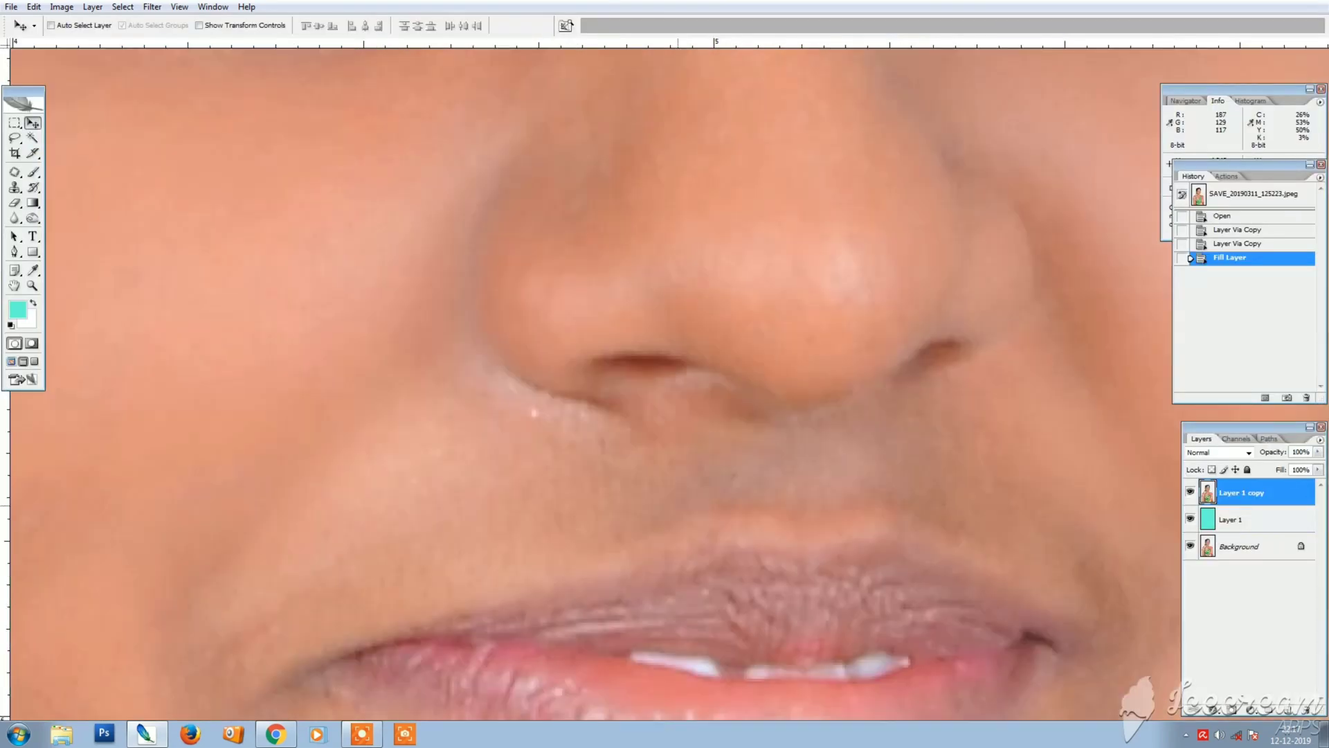
pyautogui.press('j')
pyautogui.moveTo(558, 403)
pyautogui.mouseDown()
pyautogui.moveTo(578, 407)
pyautogui.moveTo(564, 404)
pyautogui.mouseUp()
pyautogui.moveTo(545, 417); pyautogui.dragTo(460, 451)
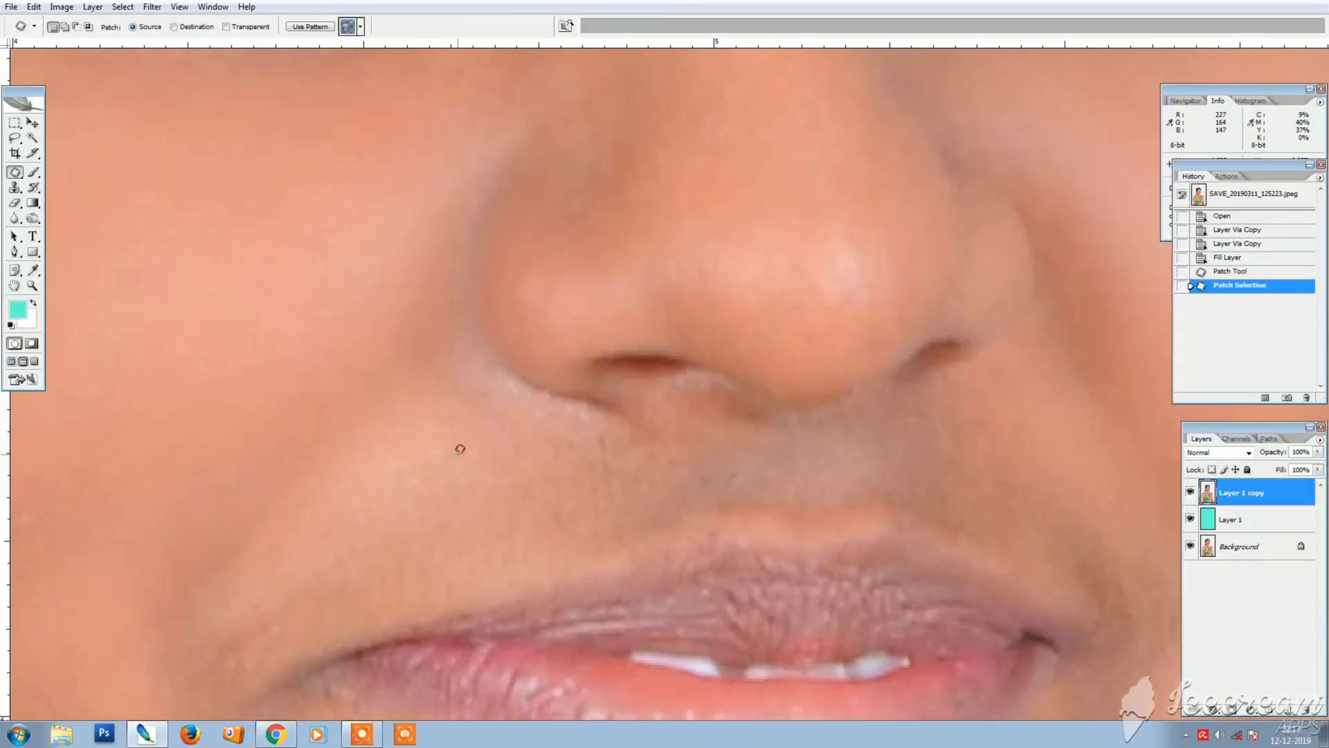
pyautogui.hotkey('ctrl', 'd')
# - Apply Auto Contrast and a Selective Color adjustment to Layer 1 copy
pyautogui.press('v')
pyautogui.hotkey('ctrl', '-')
pyautogui.hotkey('ctrl', '-')
pyautogui.hotkey('ctrl', '-')
pyautogui.hotkey('ctrl', '-')
pyautogui.hotkey('ctrl', '-')
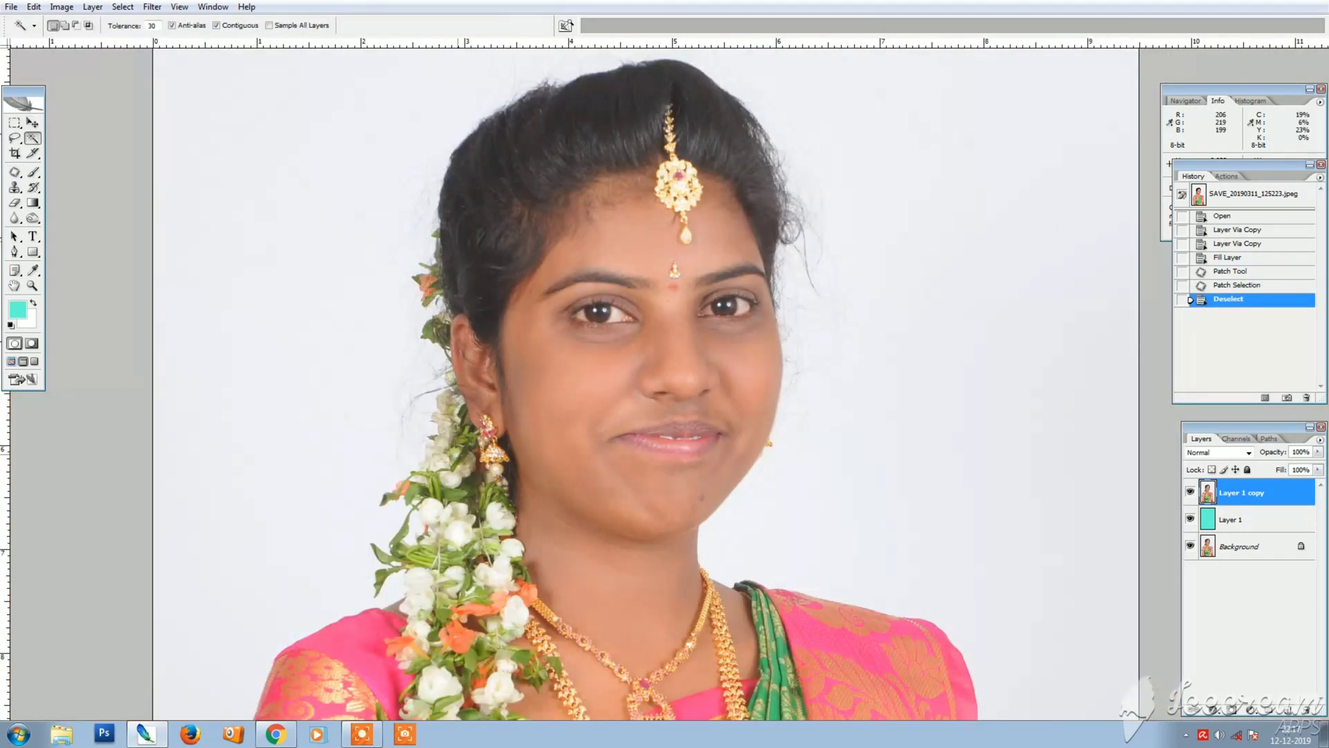
pyautogui.hotkey('ctrl', 'alt', 'shift', 'l')
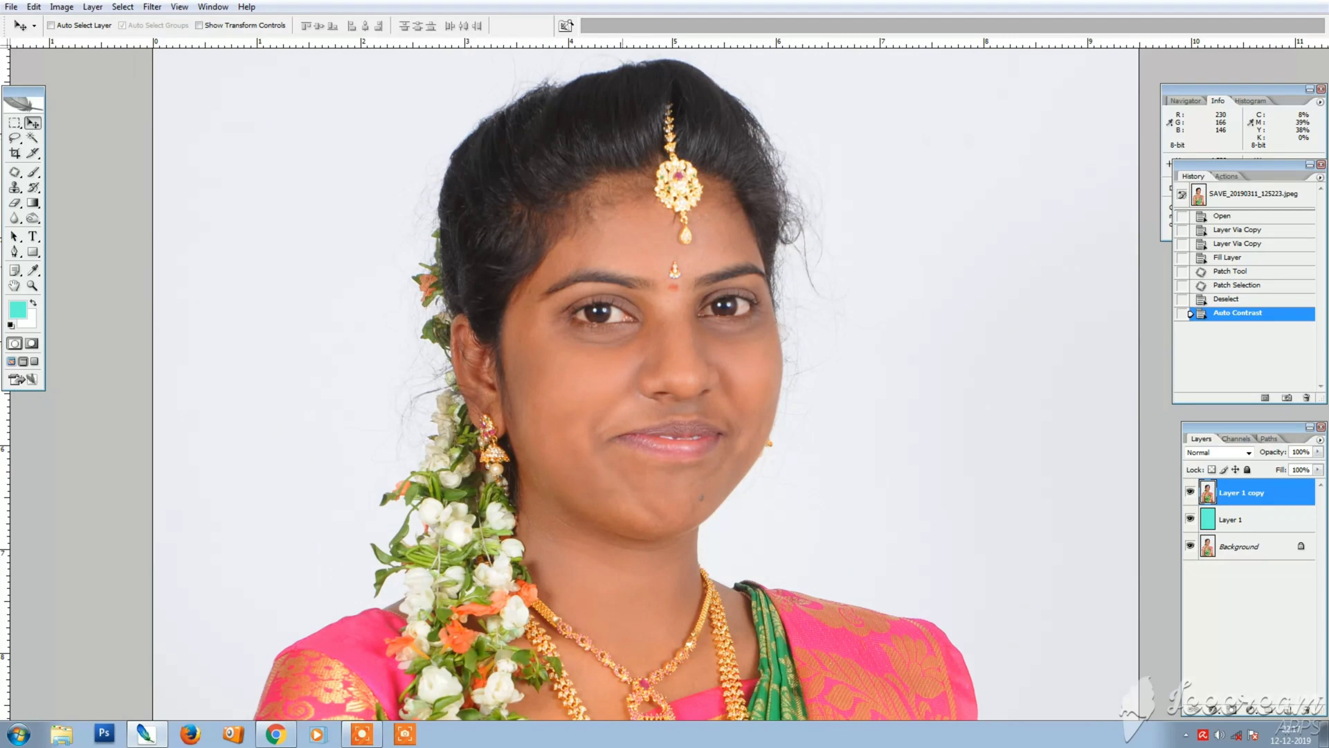
pyautogui.hotkey('ctrl', '+')
pyautogui.hotkey('alt', 'i')
pyautogui.press('a')
pyautogui.press('a')
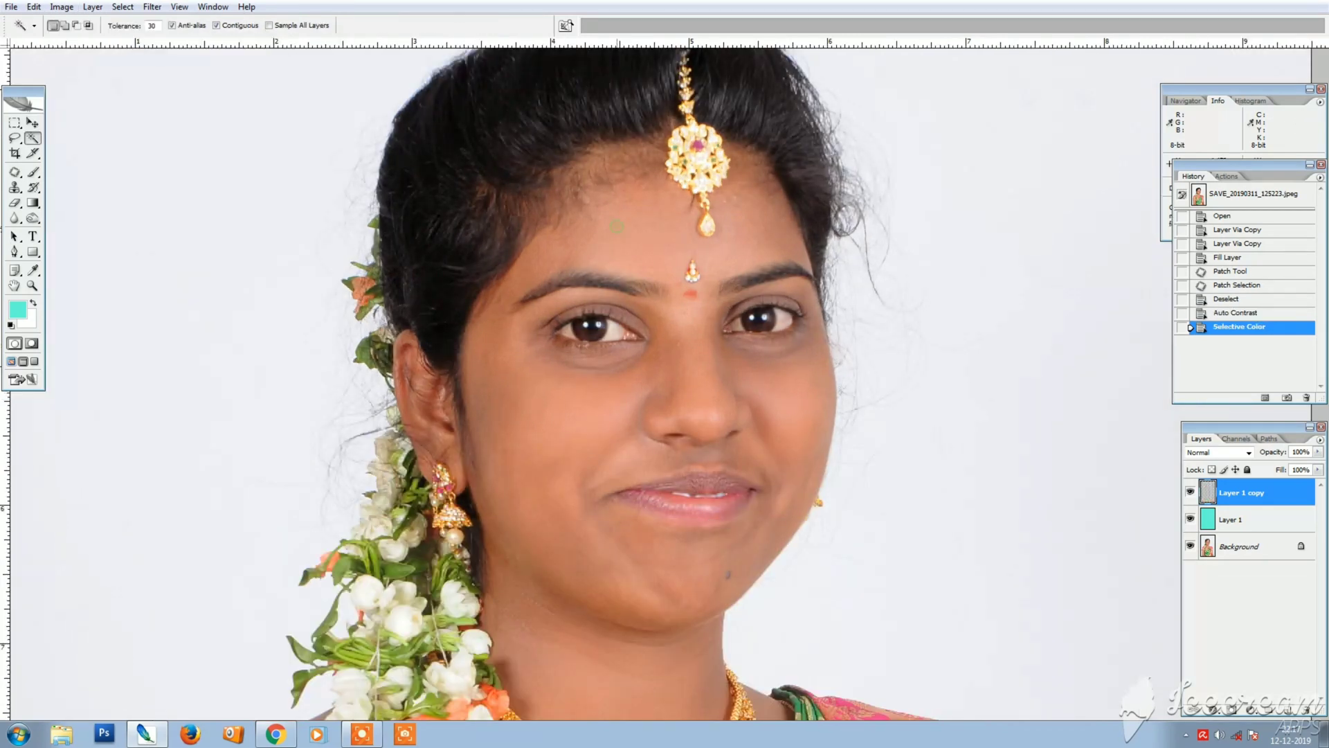
# - Select the skin of the face and neck with the Magic Wand, adding the forehead, cheeks, chin and jaw edge
pyautogui.press('w')
pyautogui.click(540, 416)
pyautogui.click(623, 208)
pyautogui.click(485, 568)
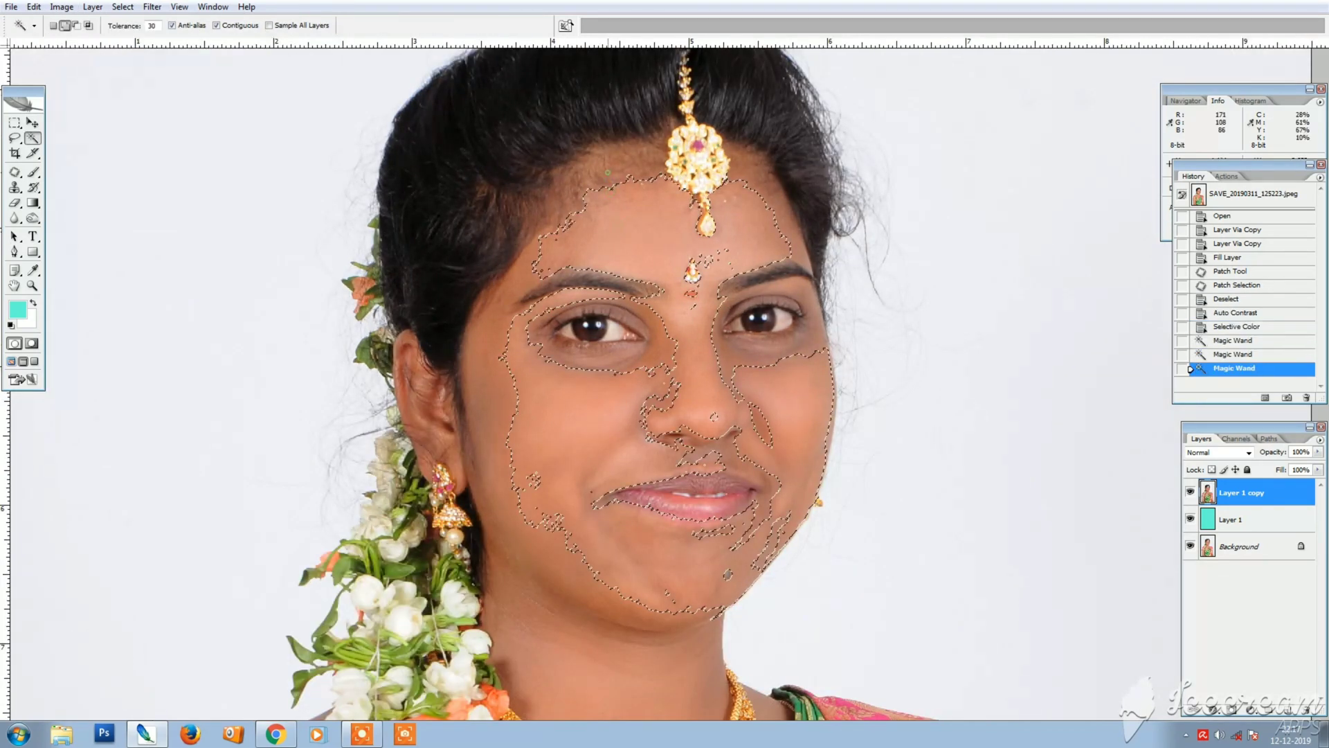
pyautogui.click(665, 513)
pyautogui.click(560, 631)
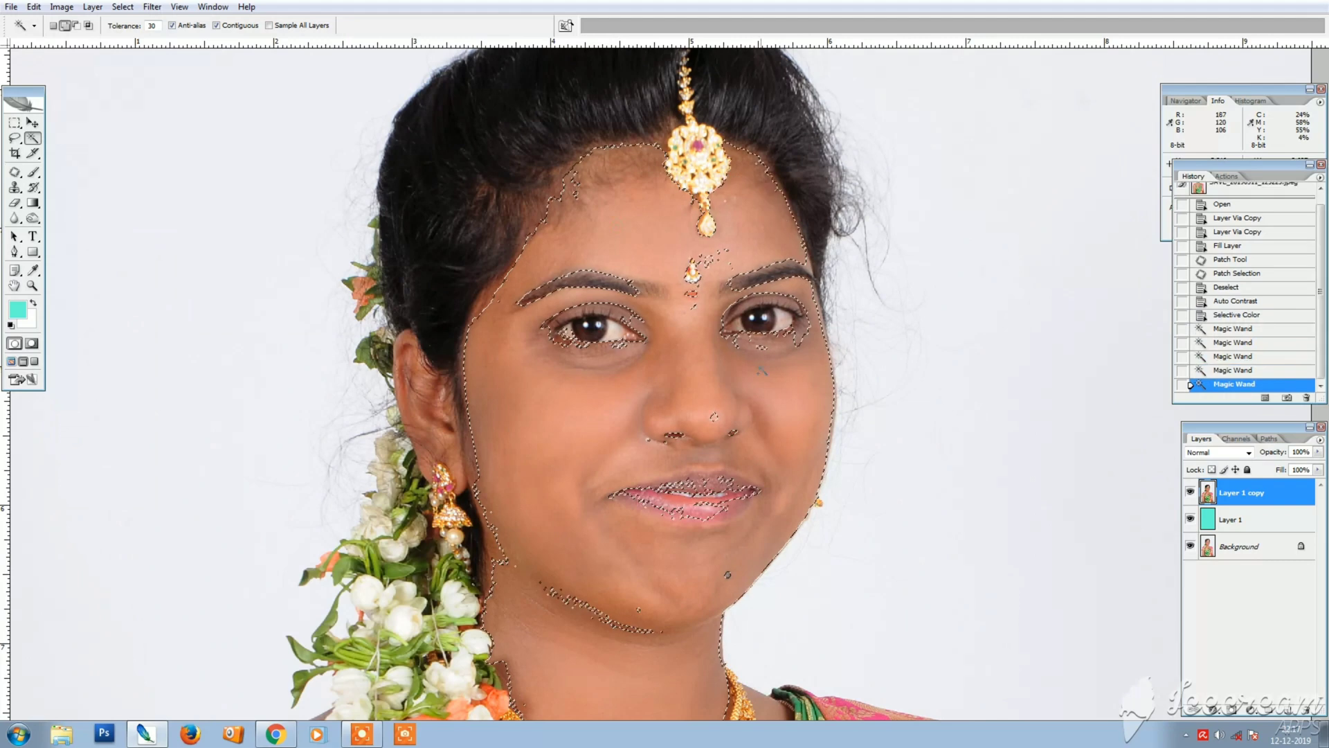
pyautogui.click(561, 632)
pyautogui.moveTo(561, 631); pyautogui.dragTo(595, 404)
pyautogui.click(537, 338)
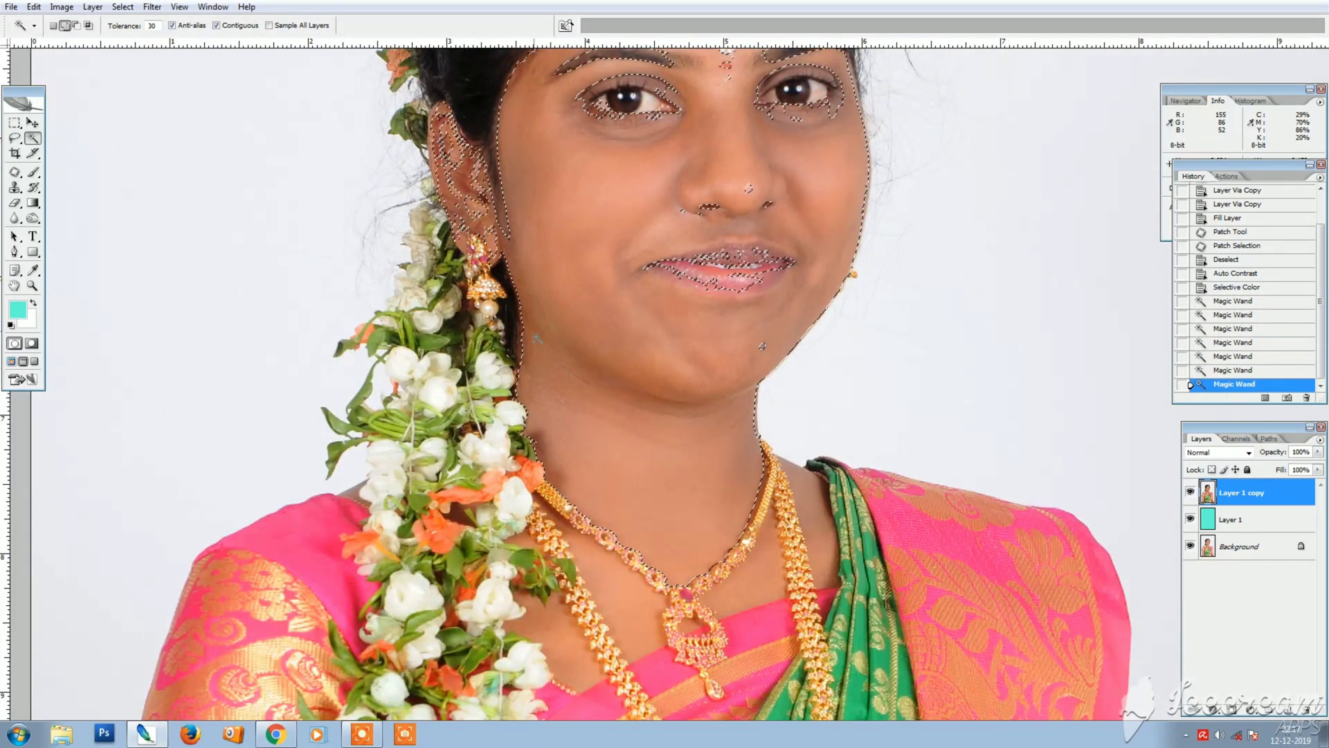
# - Add the ear and the bare skin around the necklaces and beside the sari to the Magic Wand selection
pyautogui.click(480, 223)
pyautogui.click(463, 196)
pyautogui.click(451, 167)
pyautogui.click(449, 139)
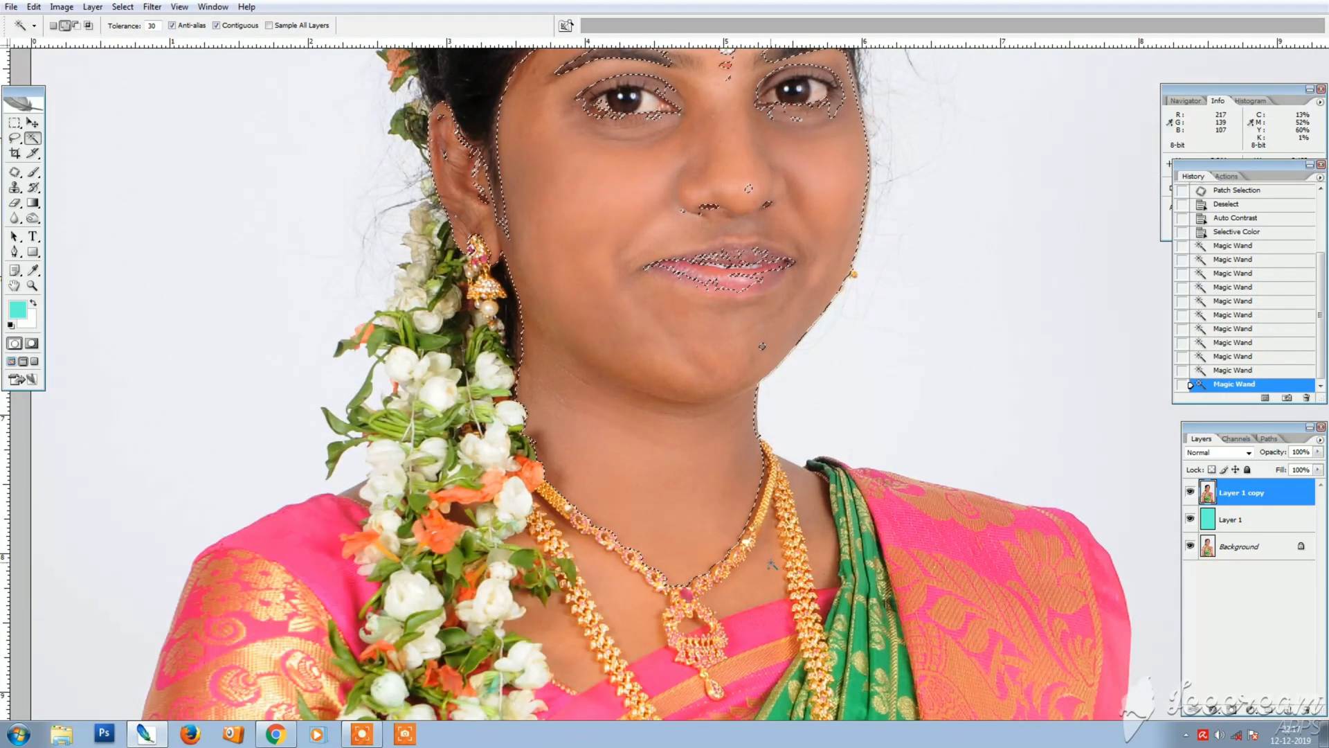
pyautogui.click(772, 564)
pyautogui.click(582, 626)
pyautogui.click(573, 641)
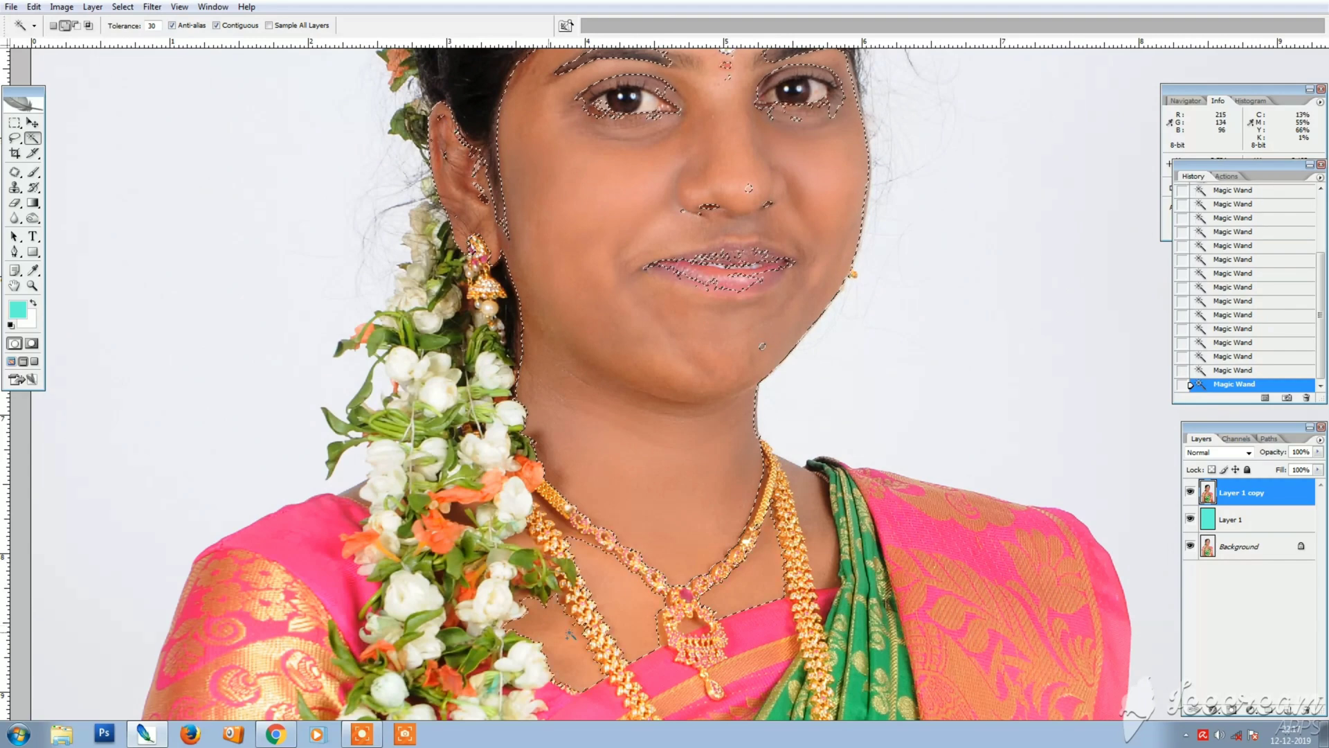
pyautogui.click(543, 615)
pyautogui.click(810, 516)
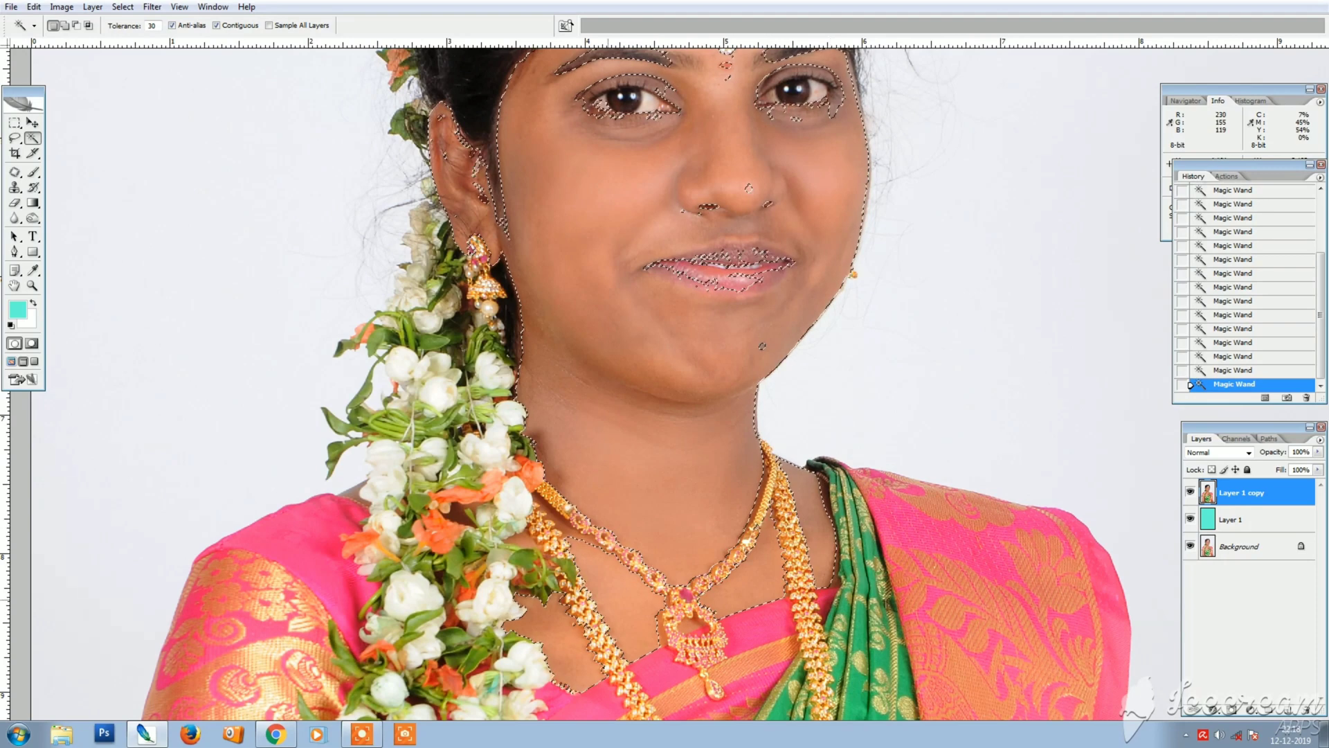
pyautogui.press('shift')
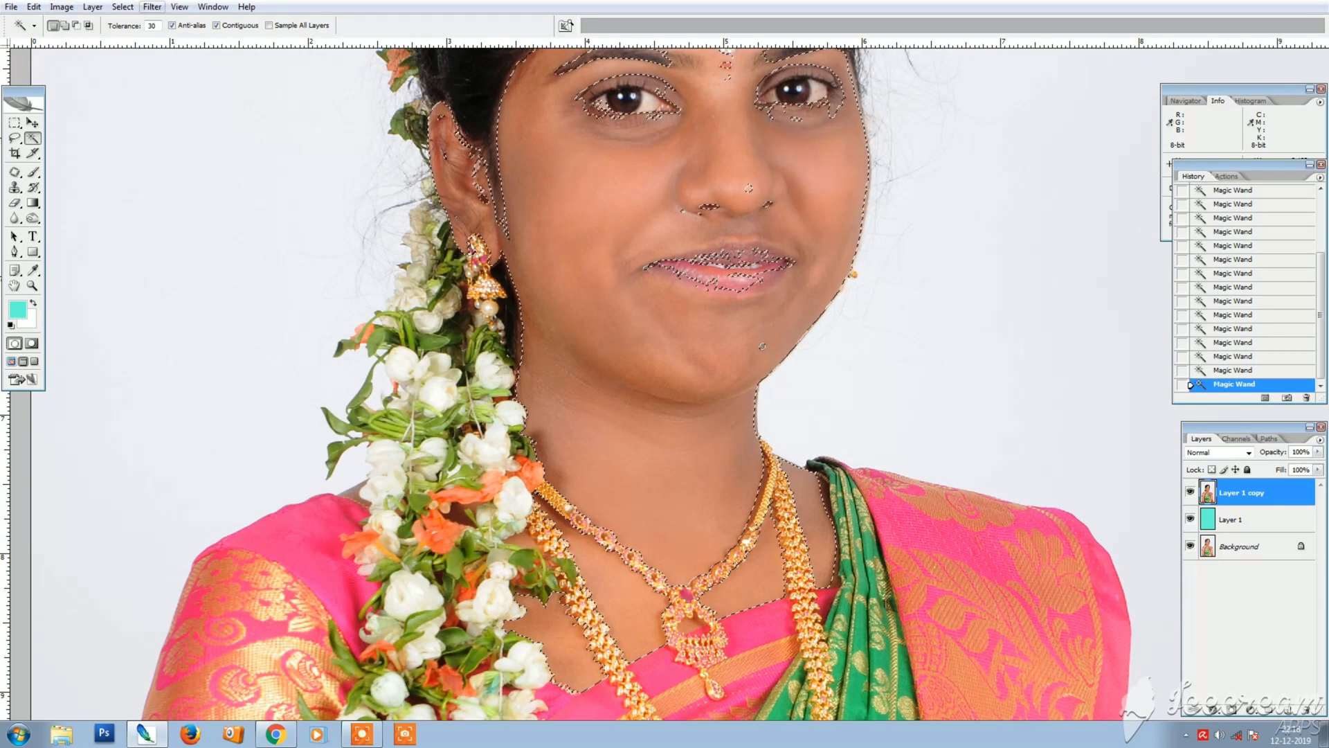
pyautogui.click(151, 7)
pyautogui.moveTo(221, 314)
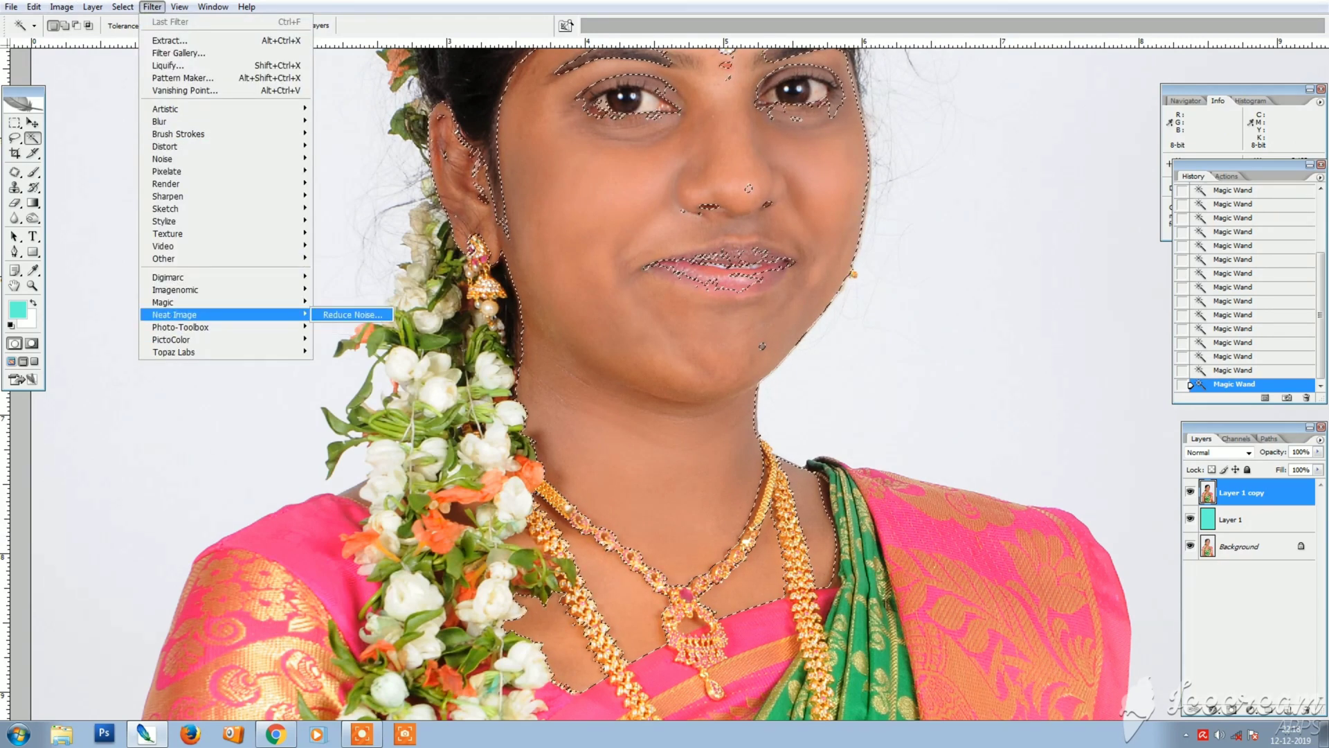
pyautogui.click(353, 314)
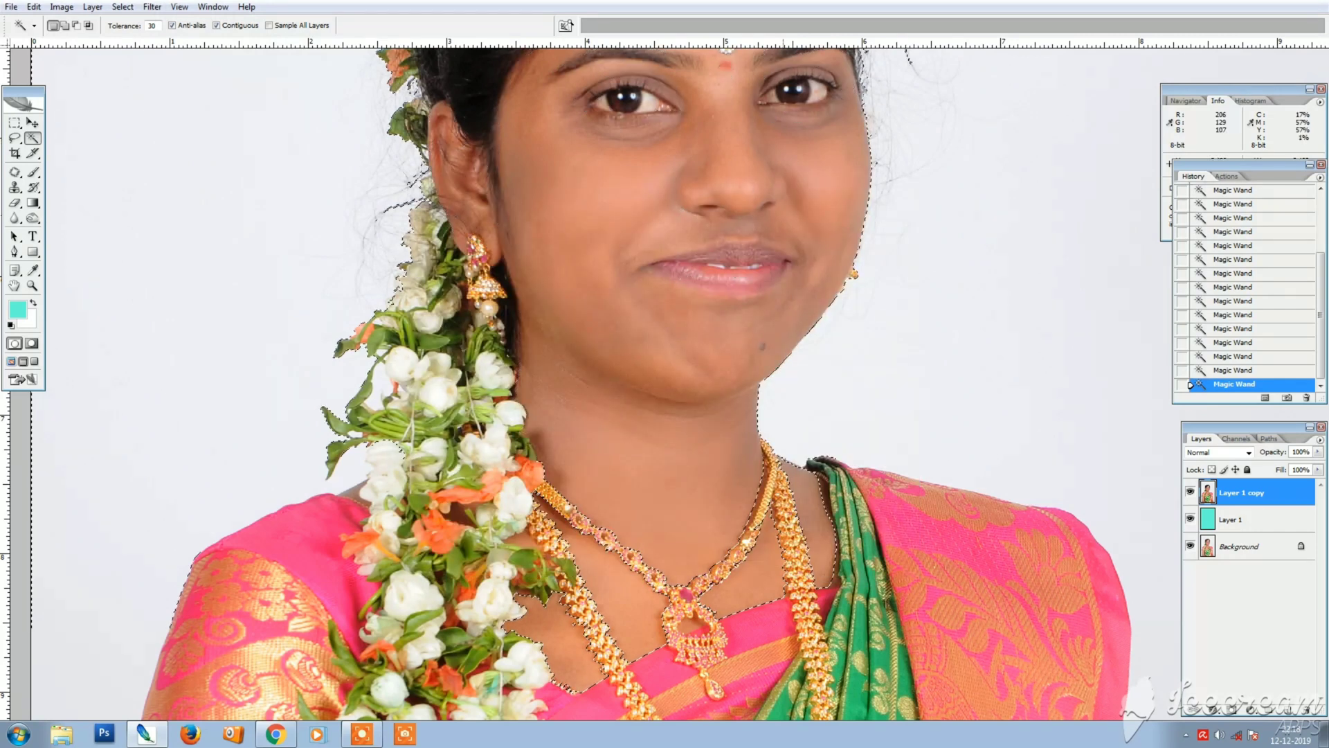
# - Feather the skin selection by 10 pixels and run Neat Image's Reduce Noise filter on it twice
pyautogui.hotkey('ctrl', 'alt', 'd')
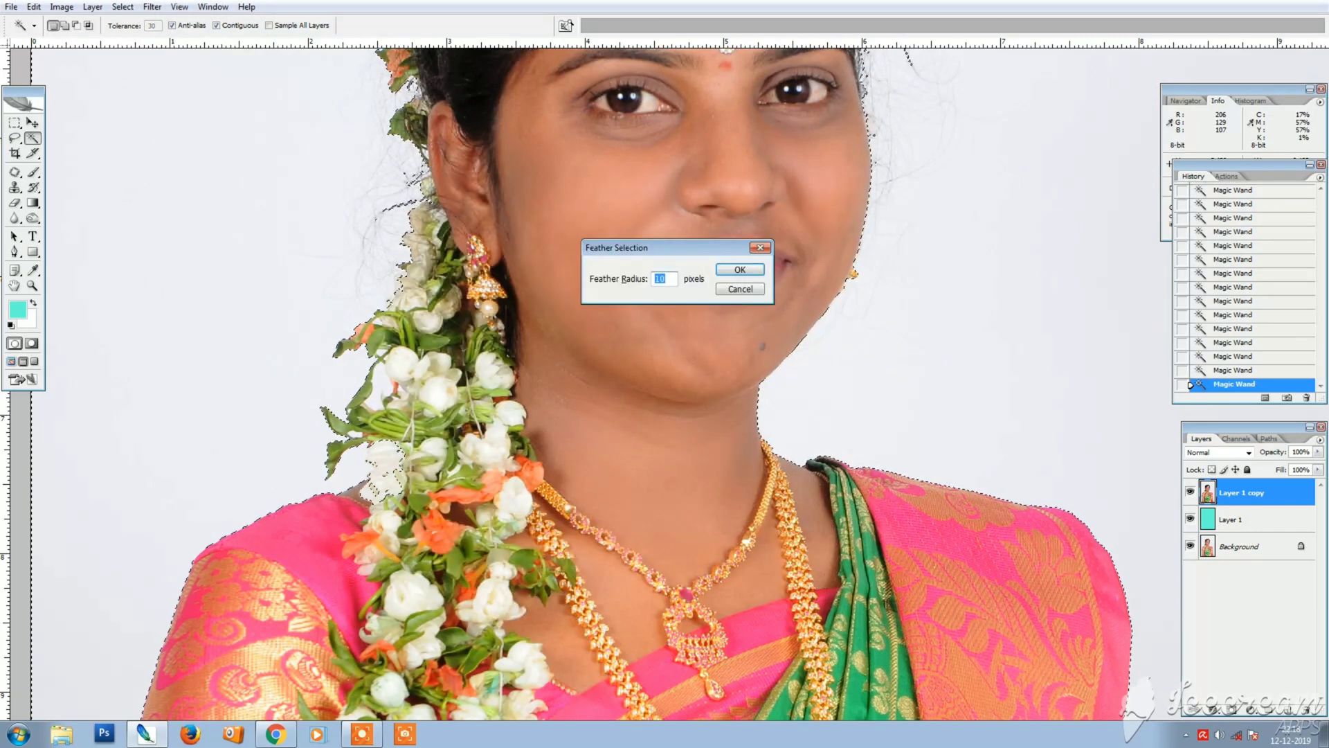
pyautogui.press('Return')
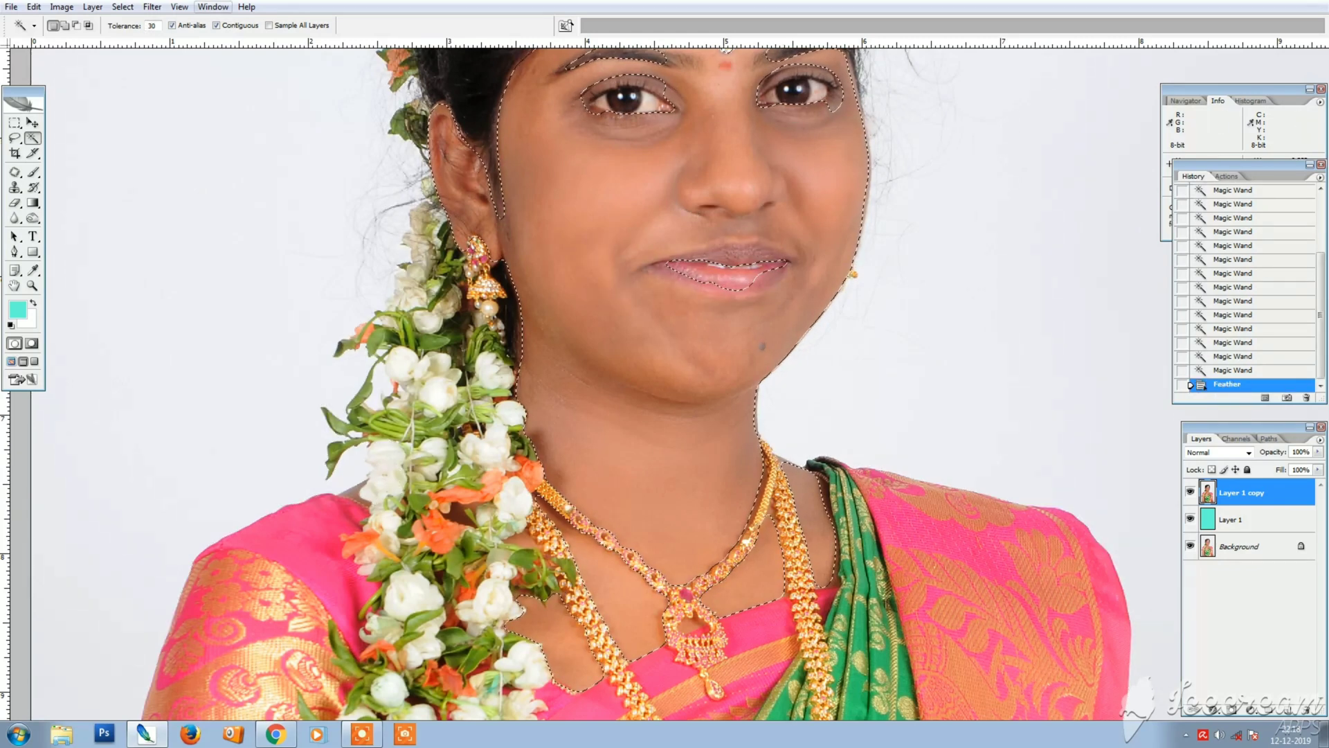
pyautogui.click(152, 7)
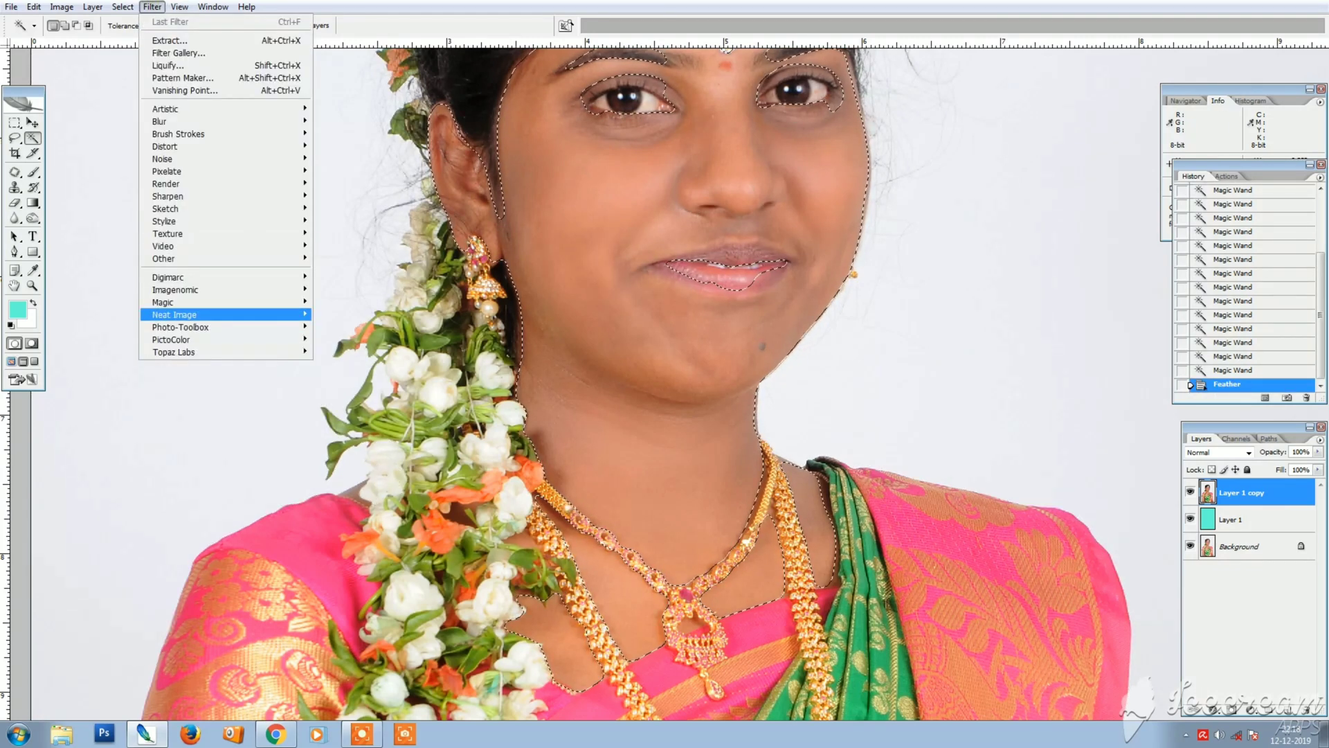
pyautogui.moveTo(207, 315)
pyautogui.click(349, 314)
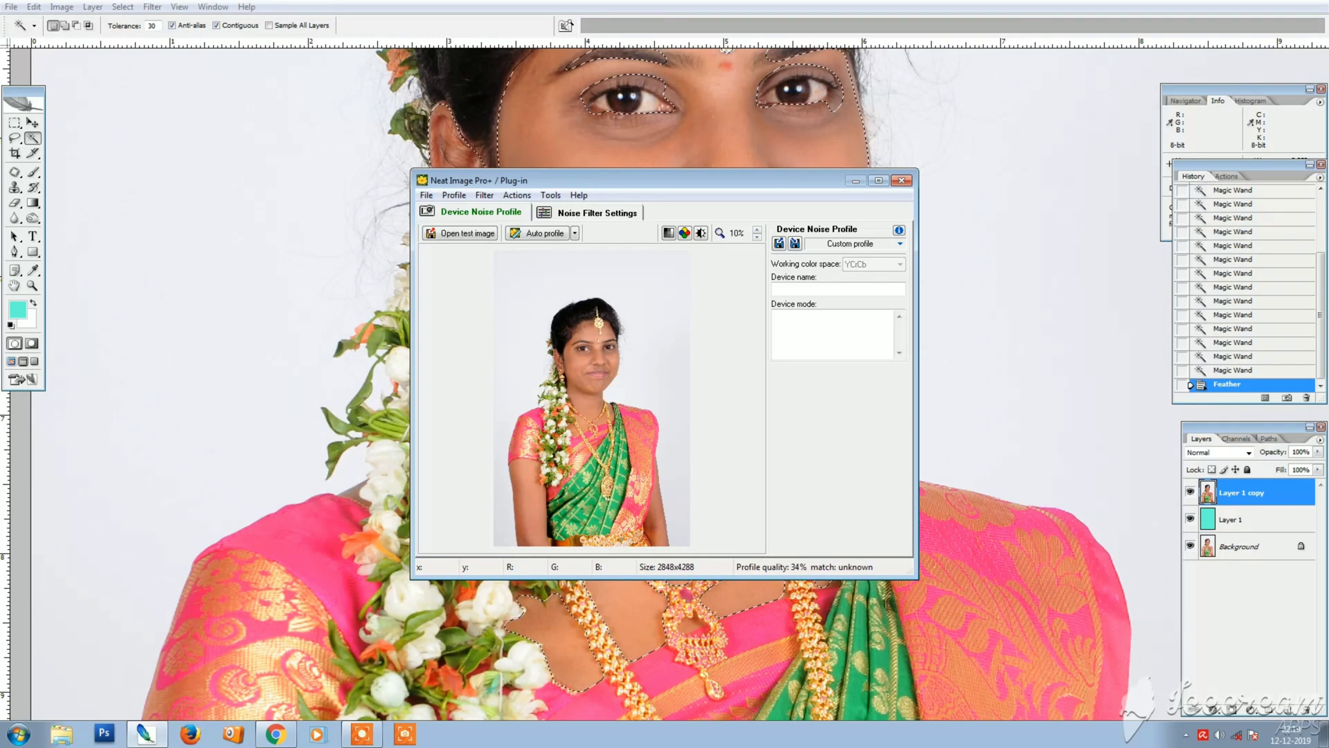
pyautogui.click(589, 212)
pyautogui.scroll(8, 625, 389)
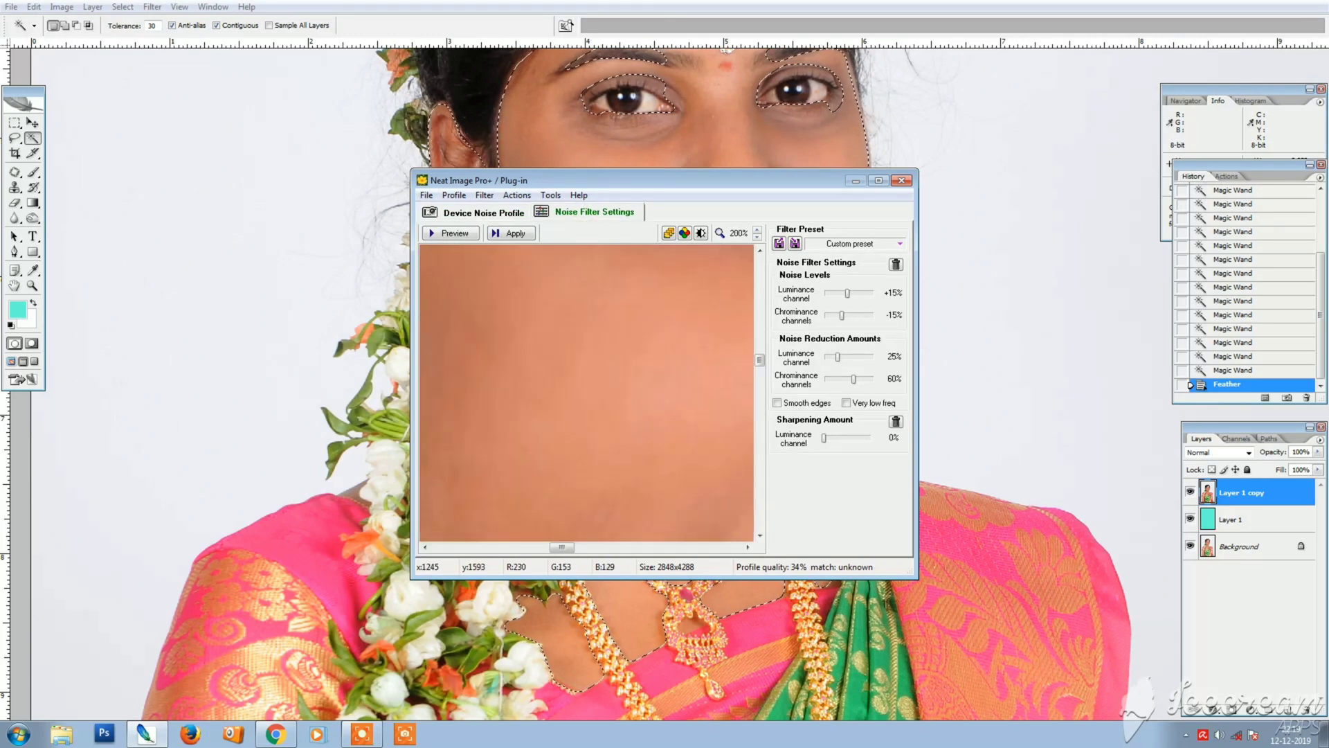
pyautogui.moveTo(528, 315); pyautogui.dragTo(728, 504)
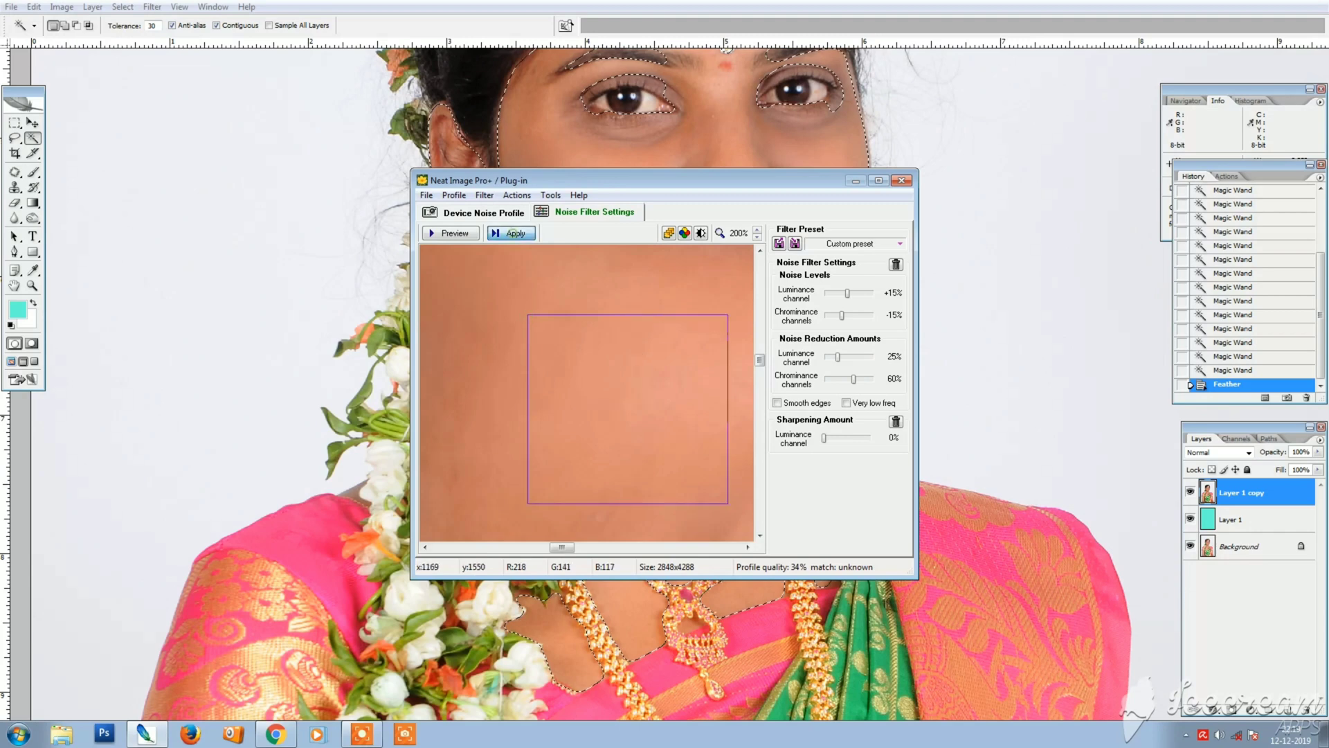
pyautogui.click(513, 234)
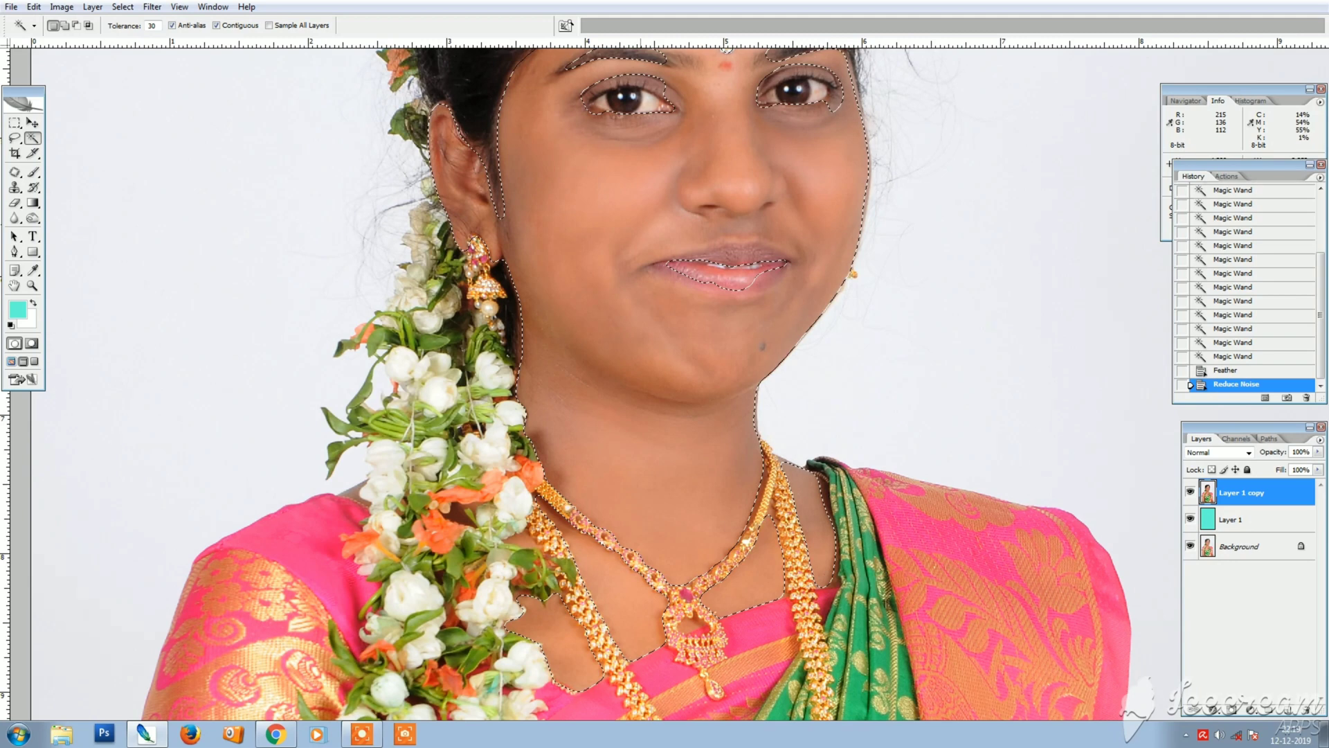
pyautogui.hotkey('ctrl', 'f')
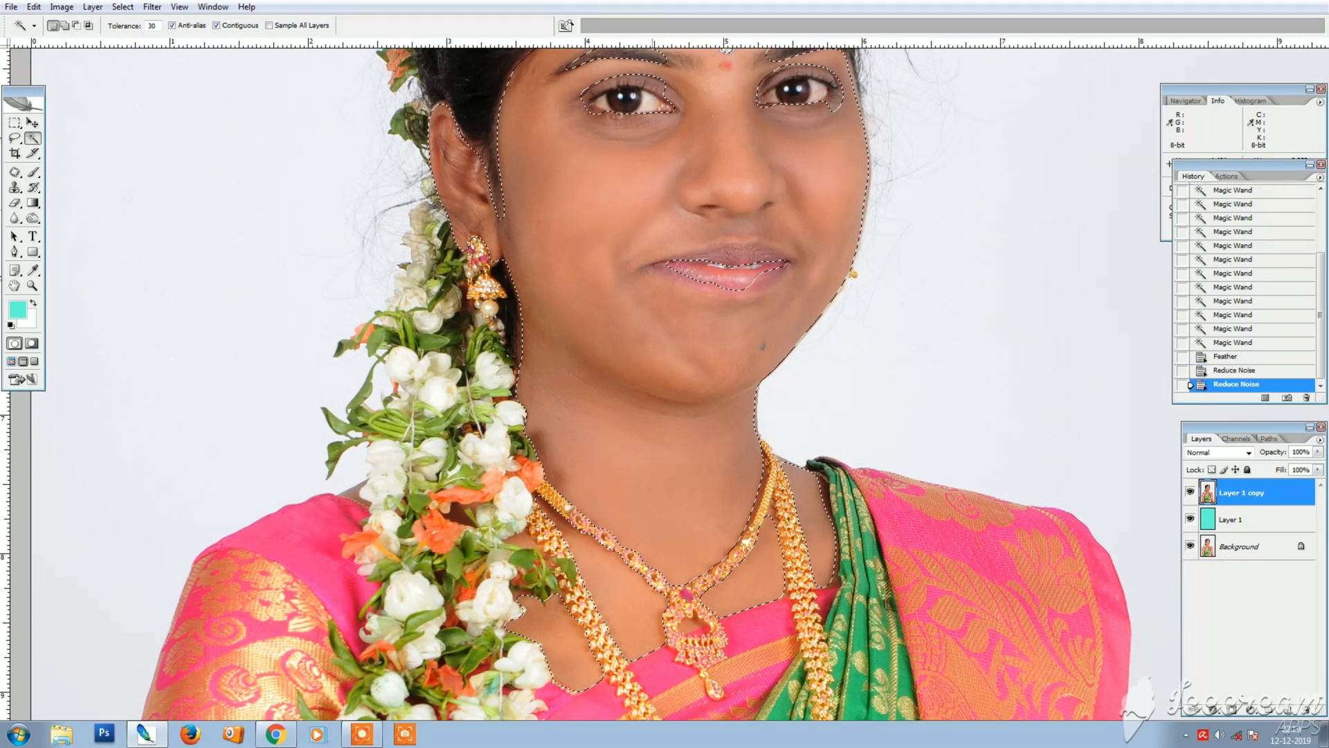
# - Soften the skin around the ear-side eye, nose bridge, forehead and cheek with the Blur tool at 100% strength
pyautogui.moveTo(741, 194); pyautogui.dragTo(740, 395)
pyautogui.moveTo(739, 395); pyautogui.dragTo(594, 100)
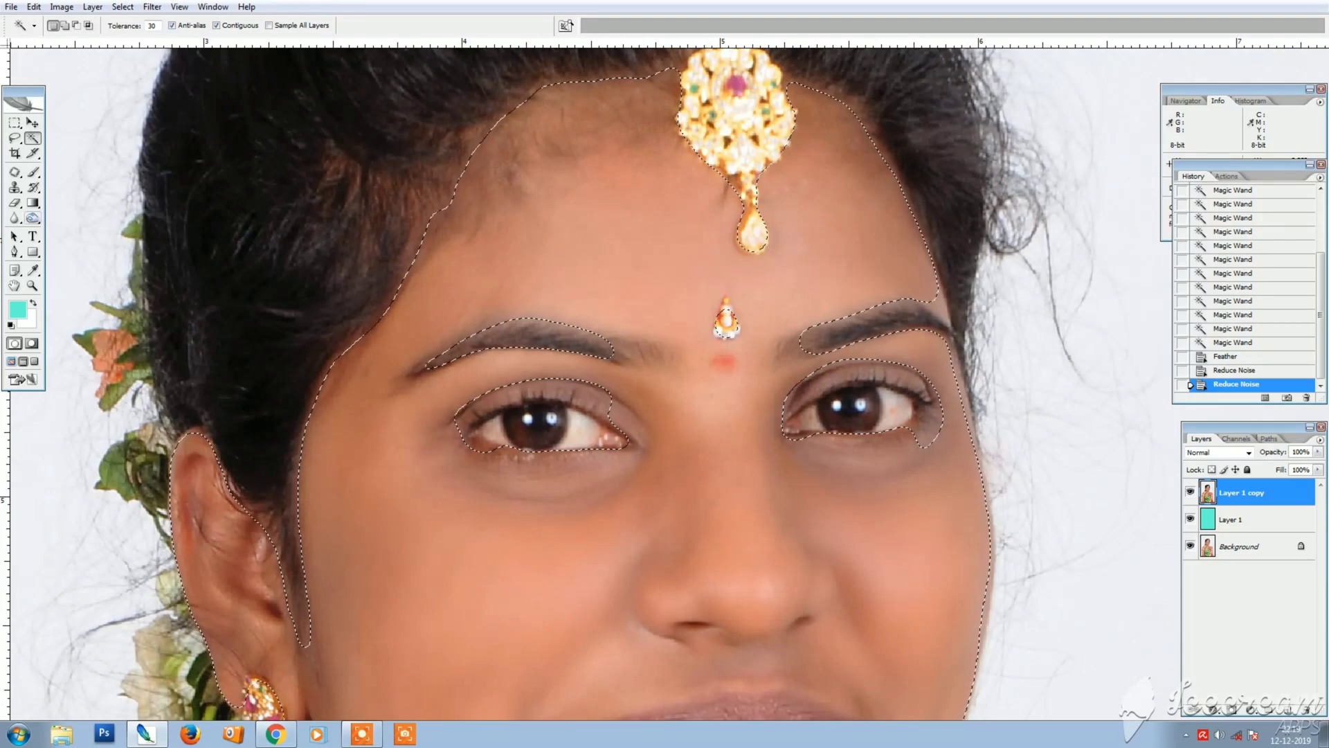
pyautogui.click(14, 218)
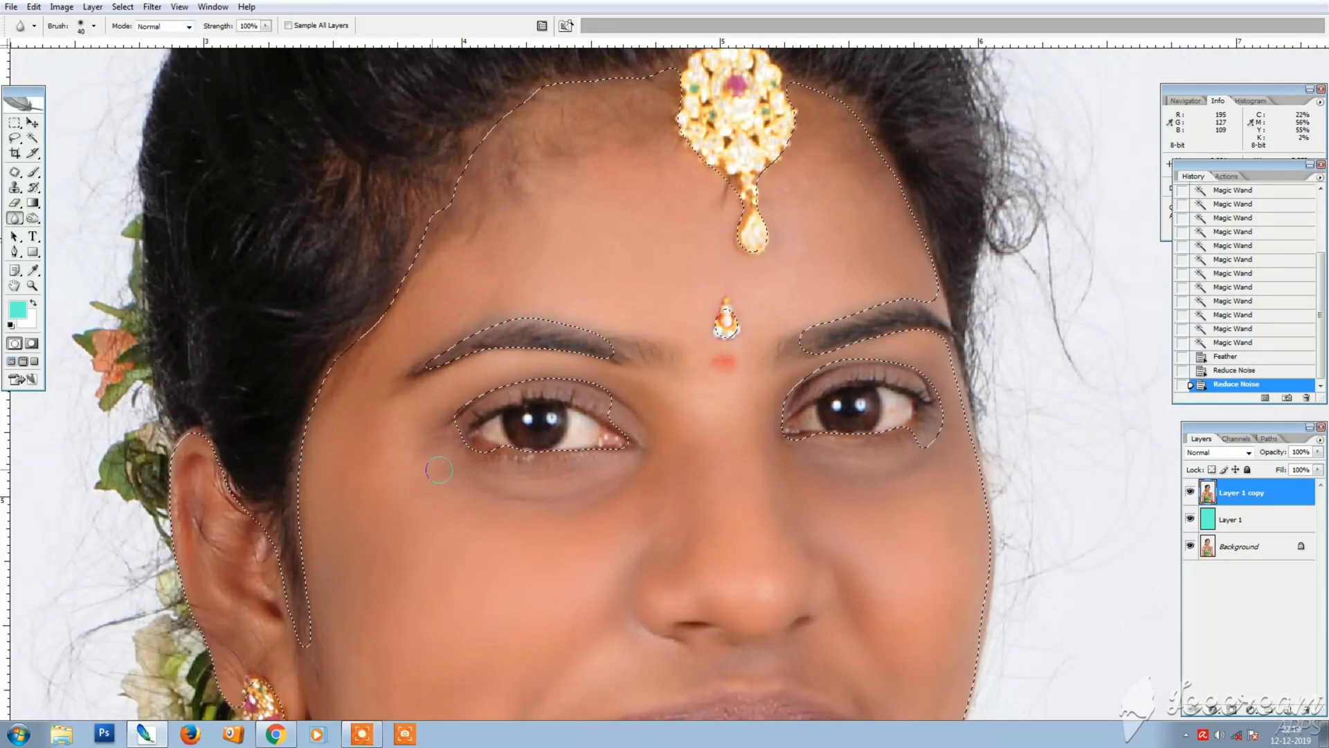
pyautogui.click(465, 478)
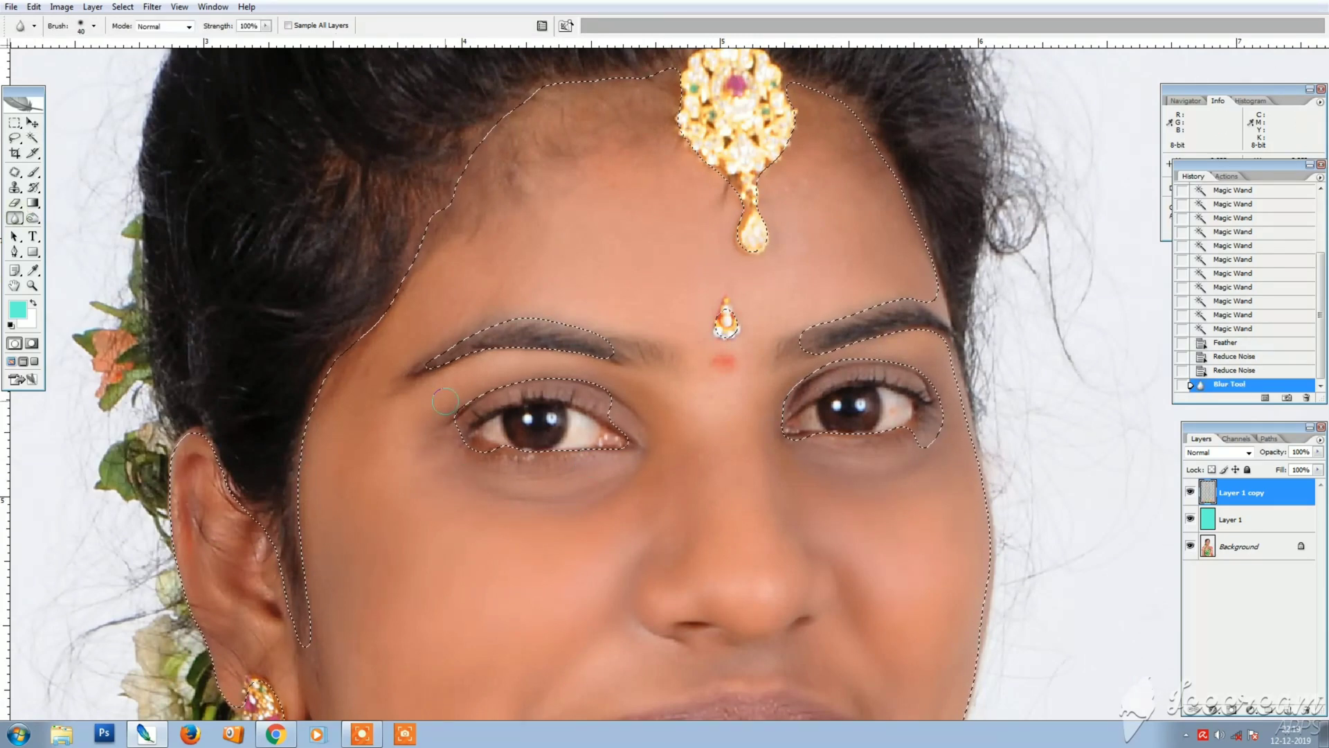
pyautogui.click(692, 415)
pyautogui.click(457, 280)
pyautogui.press(']')
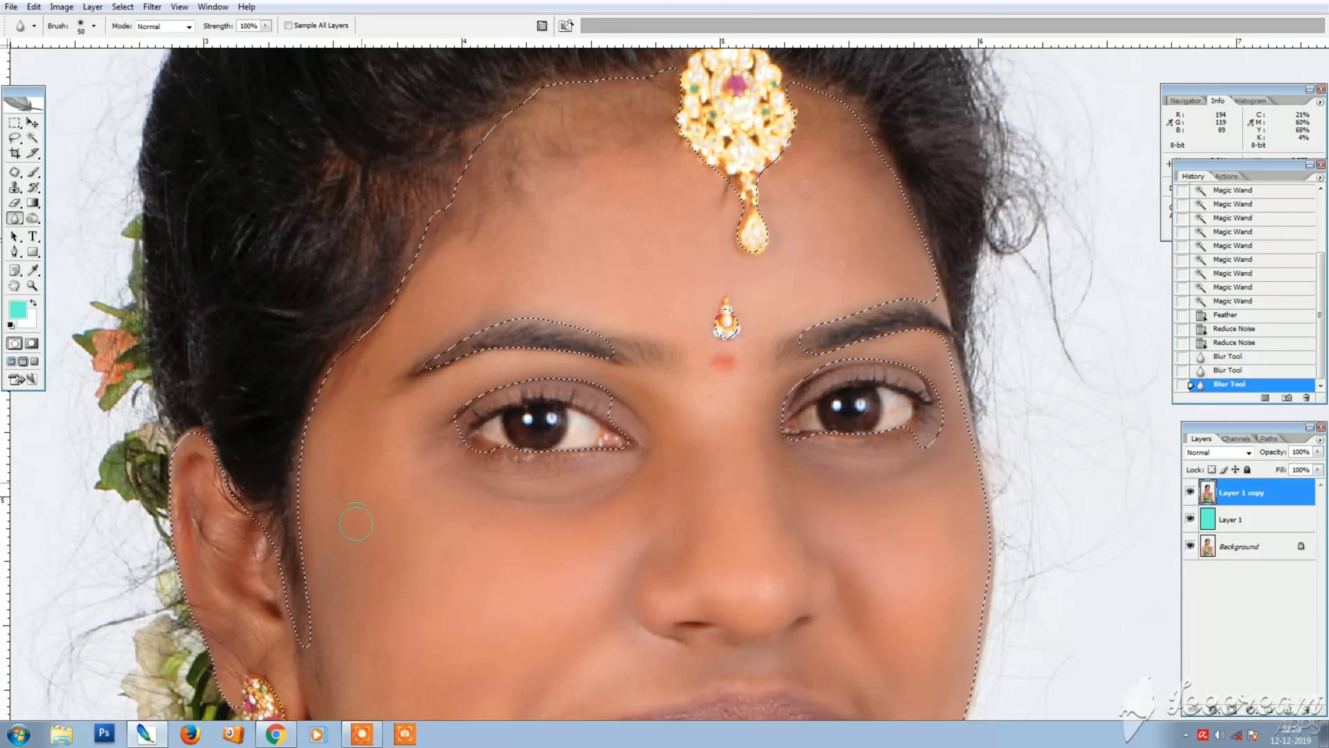
pyautogui.click(385, 544)
# - Blur the skin along the nose, under the far eye and down the far cheek to the jaw
pyautogui.moveTo(655, 504); pyautogui.dragTo(634, 296)
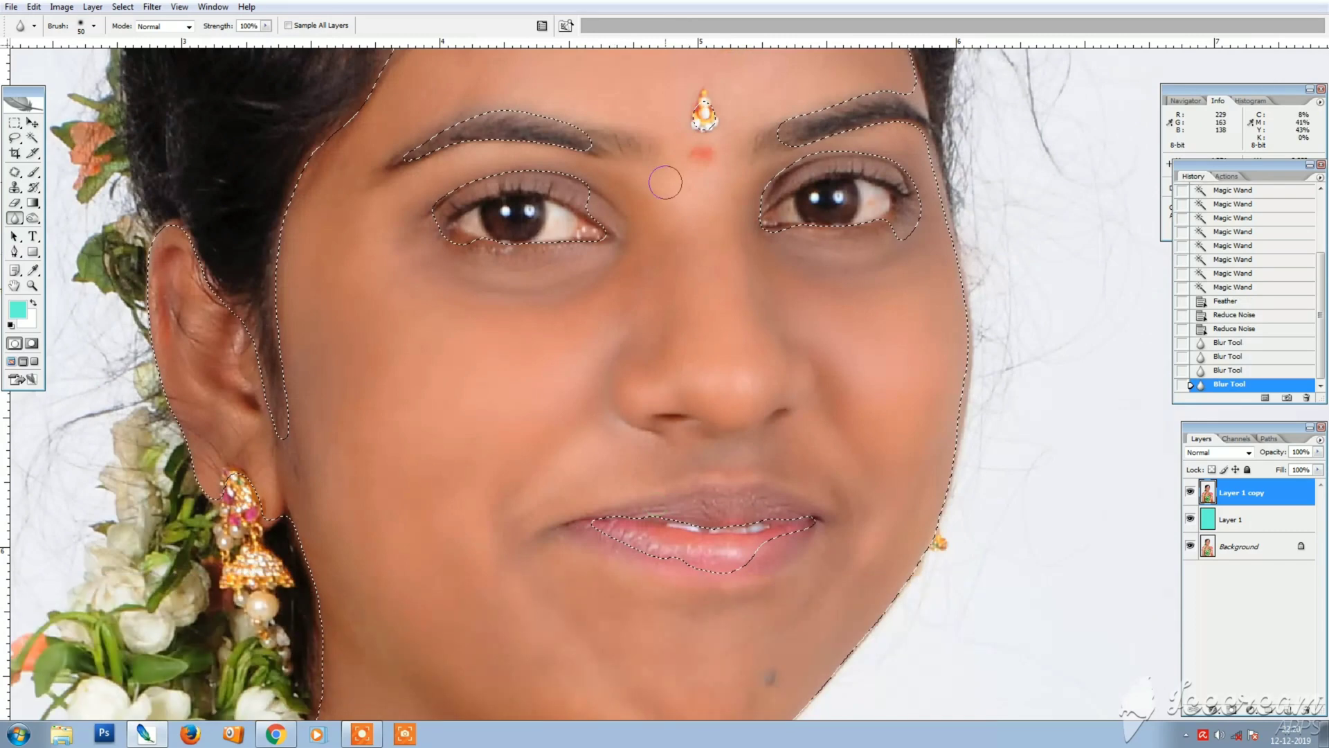
pyautogui.moveTo(643, 400)
pyautogui.mouseDown()
pyautogui.moveTo(743, 406)
pyautogui.moveTo(757, 336)
pyautogui.mouseUp()
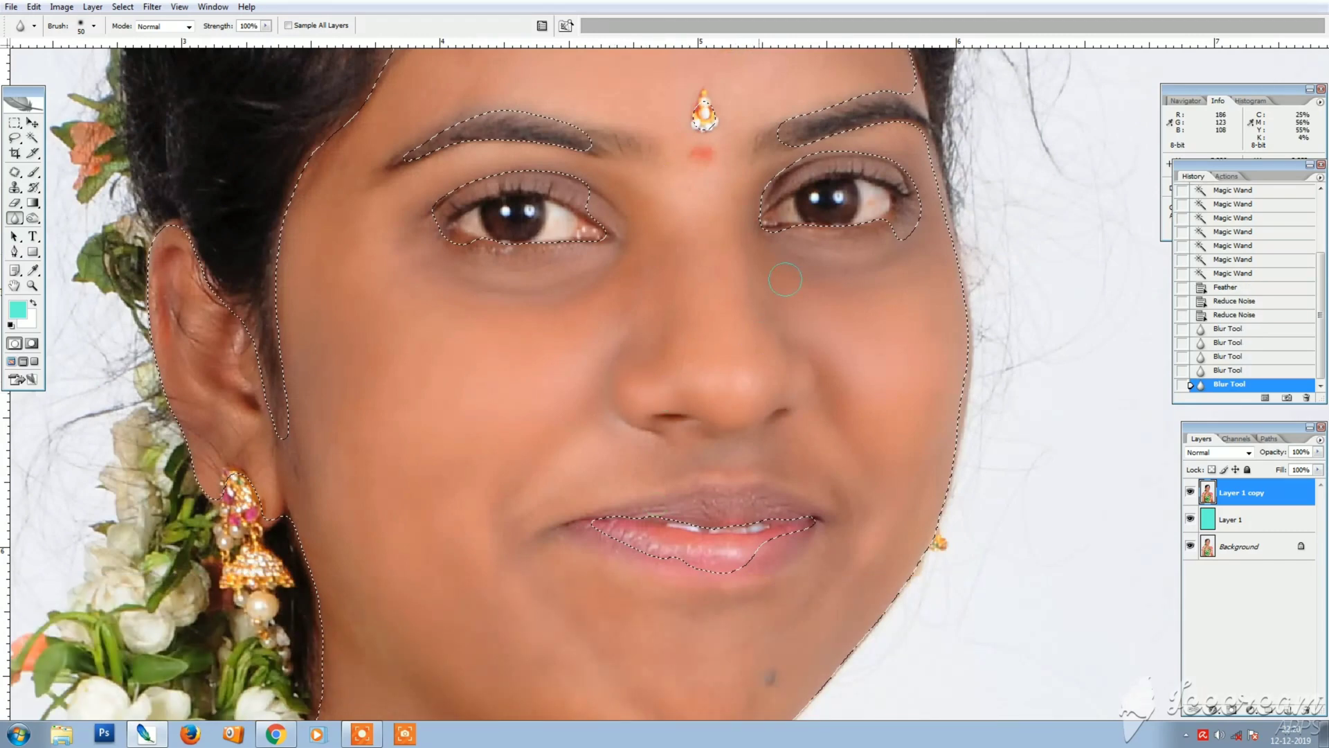
pyautogui.moveTo(784, 249)
pyautogui.mouseDown()
pyautogui.moveTo(952, 239)
pyautogui.moveTo(930, 184)
pyautogui.moveTo(950, 533)
pyautogui.mouseUp()
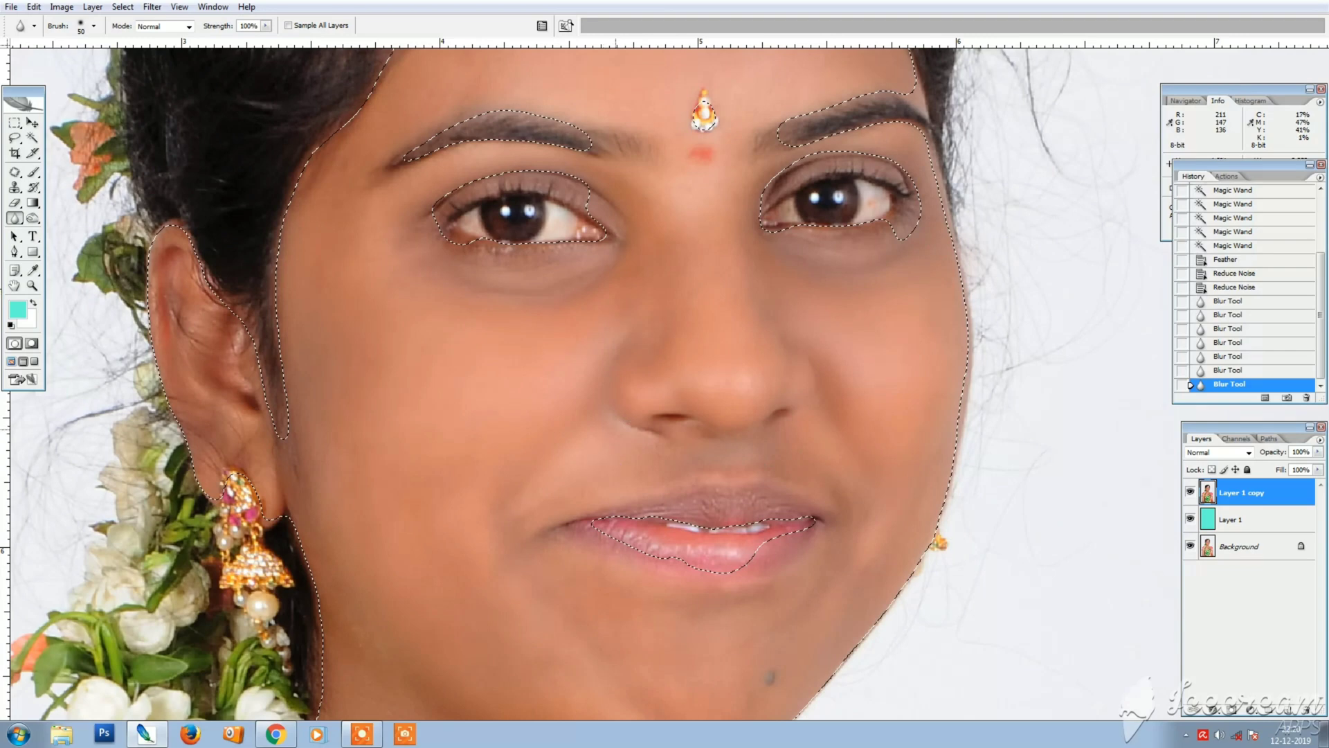
# - Blur the smile line beside the mouth and, with the brush enlarged to 70, the cheek near the ear
pyautogui.moveTo(616, 429); pyautogui.dragTo(530, 512)
pyautogui.press(']')
pyautogui.press(']')
pyautogui.moveTo(367, 554); pyautogui.dragTo(318, 464)
pyautogui.moveTo(436, 521); pyautogui.dragTo(419, 343)
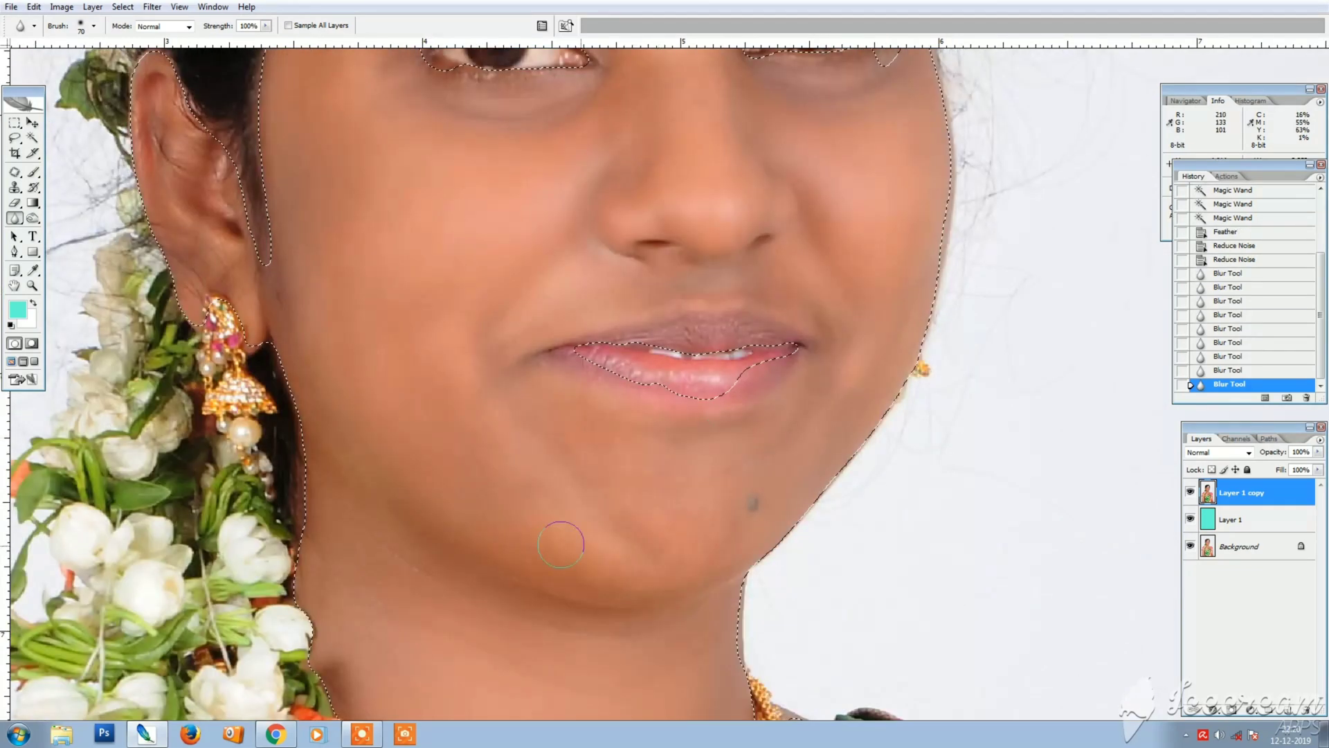
# - Blur the chin and lower jaw, the front of the neck and the skin beside the necklace
pyautogui.moveTo(561, 544); pyautogui.dragTo(529, 365)
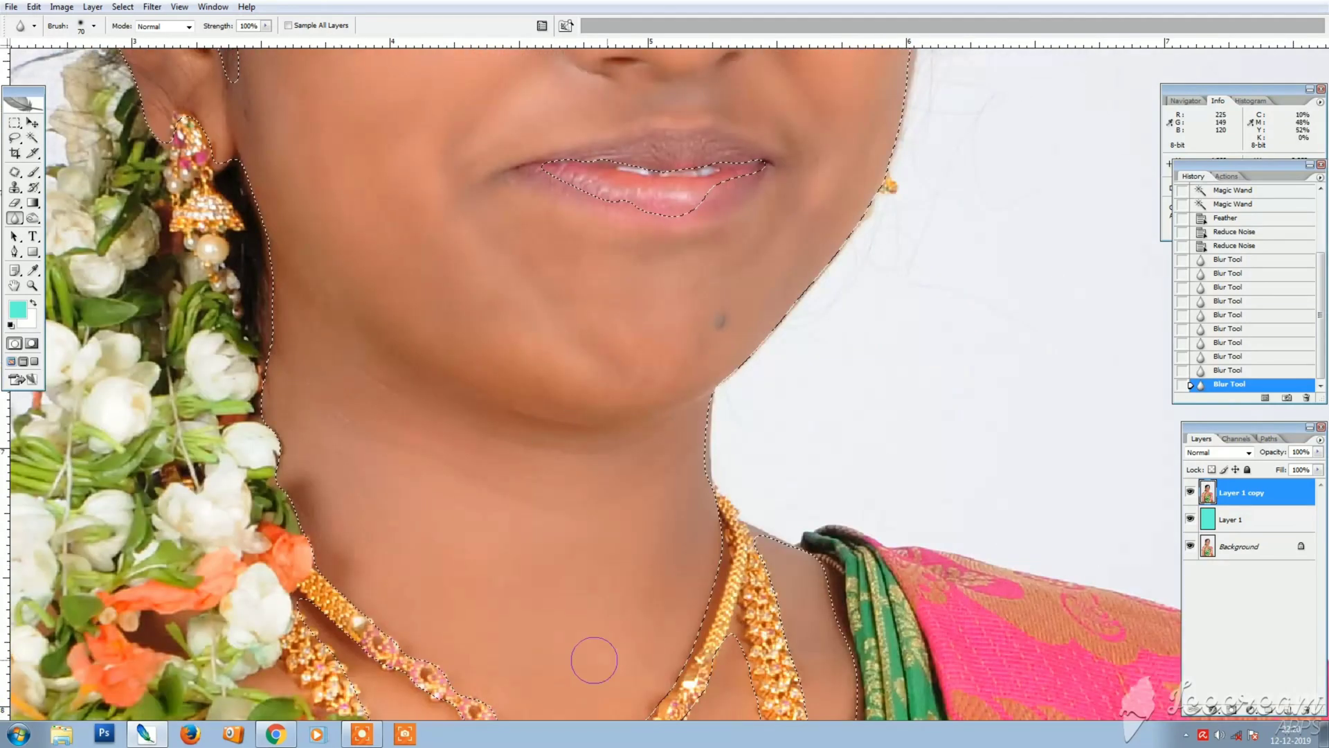
pyautogui.moveTo(594, 660); pyautogui.dragTo(573, 401)
pyautogui.moveTo(301, 591); pyautogui.dragTo(344, 666)
pyautogui.moveTo(831, 415); pyautogui.dragTo(822, 592)
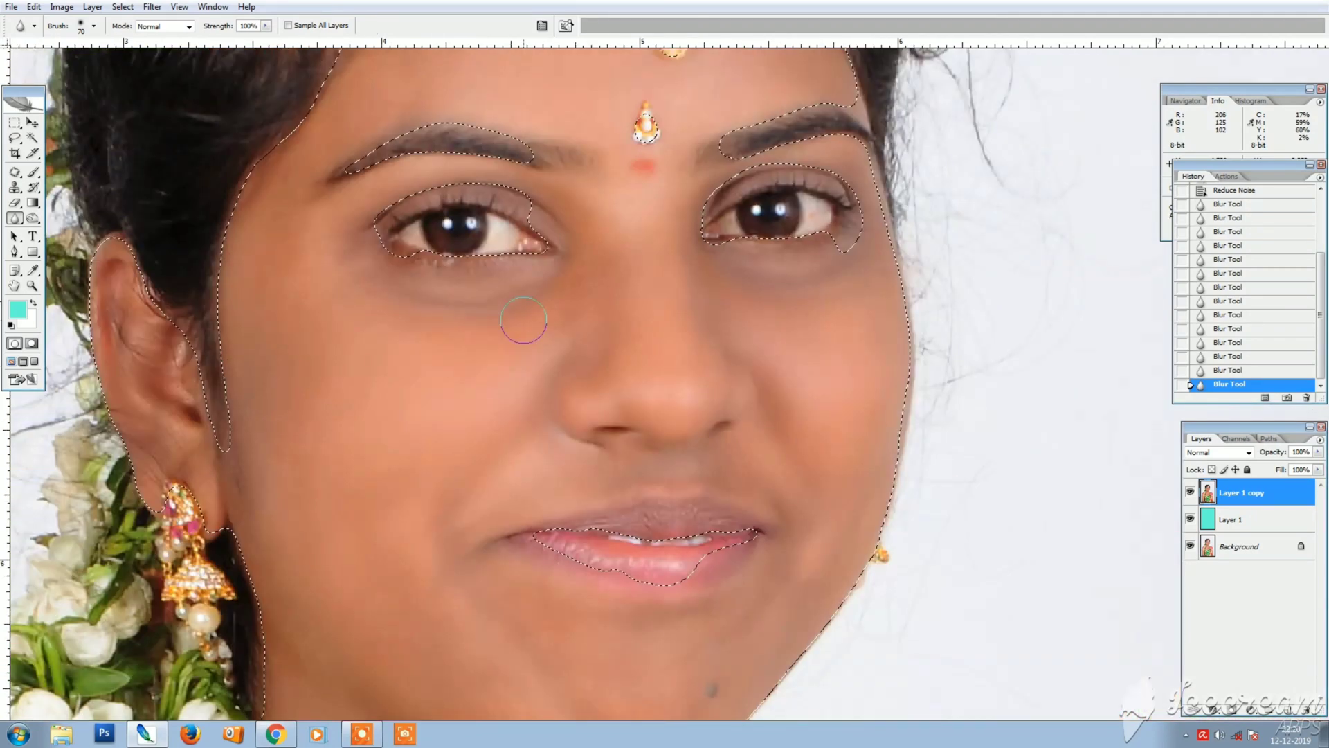
# - Apply Levels to the skin selection with a black input of 2 and a slightly lowered white input
pyautogui.hotkey('ctrl', 'l')
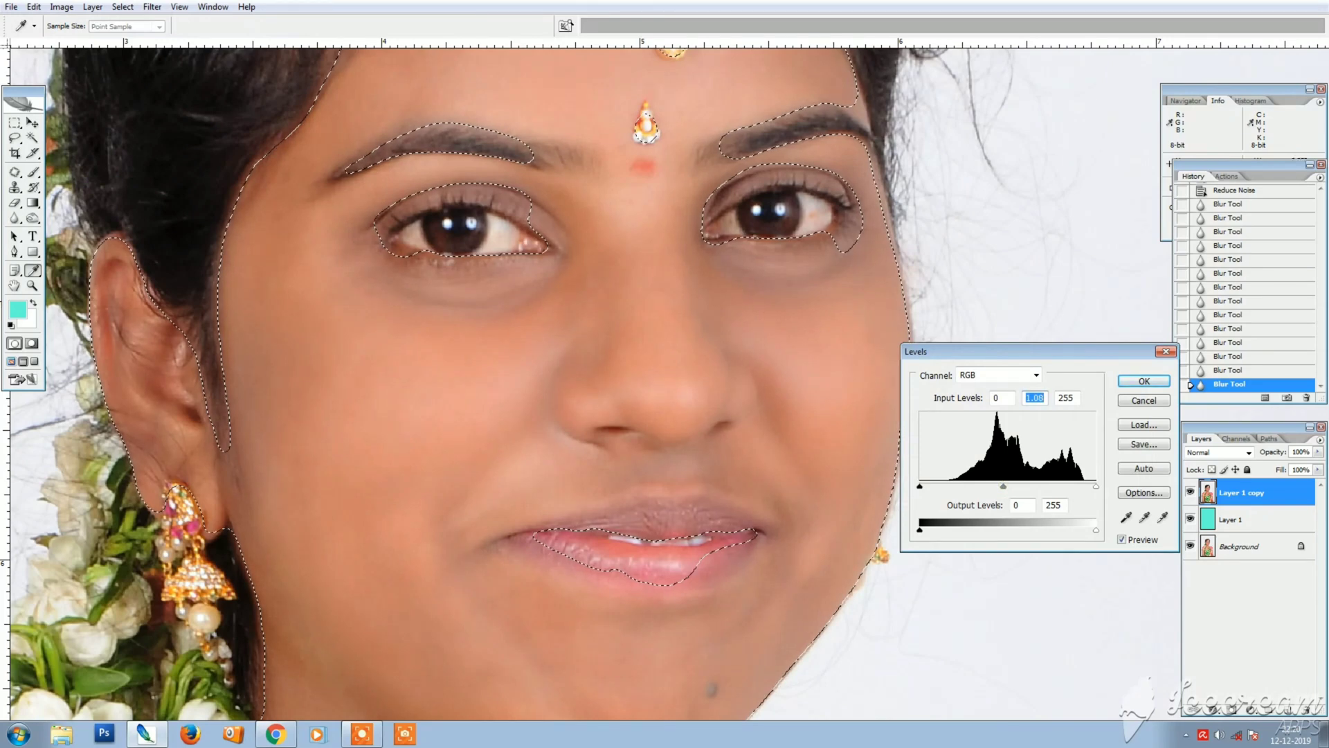
pyautogui.moveTo(919, 487); pyautogui.dragTo(921, 486)
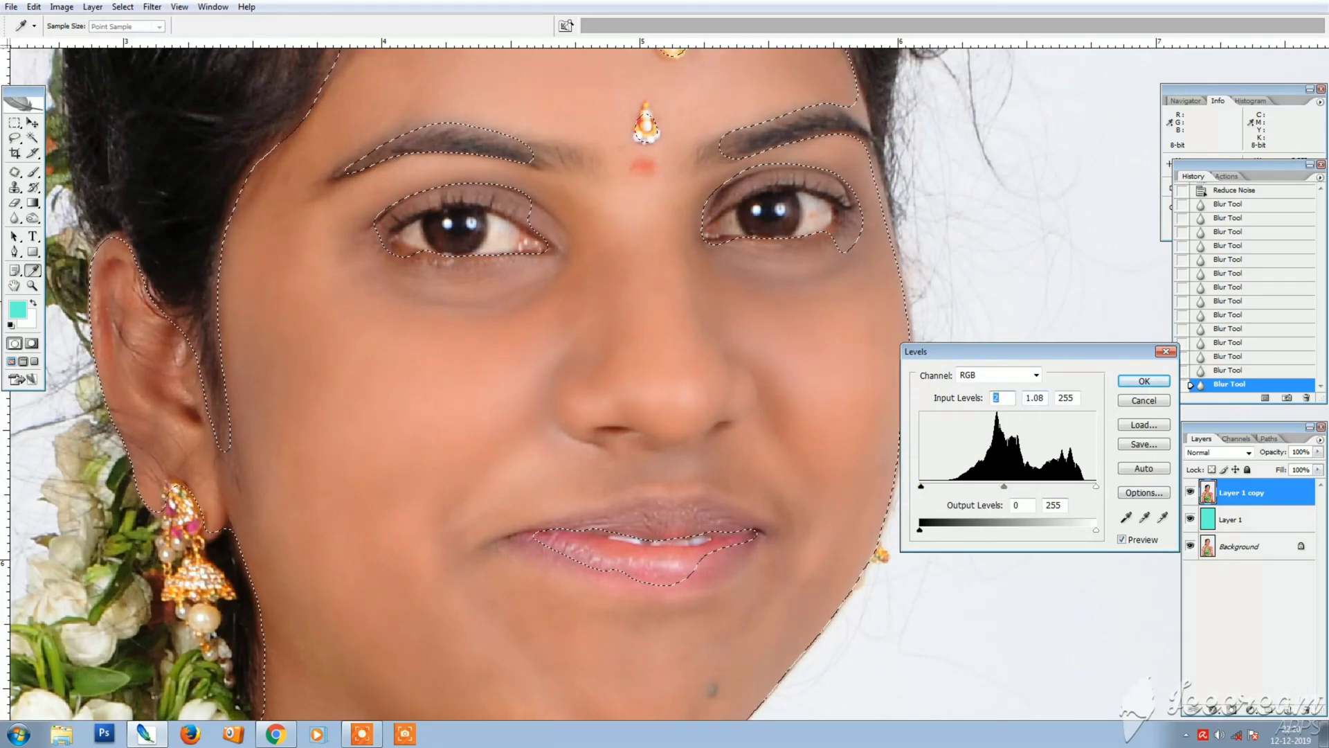
pyautogui.moveTo(1096, 487); pyautogui.dragTo(1094, 487)
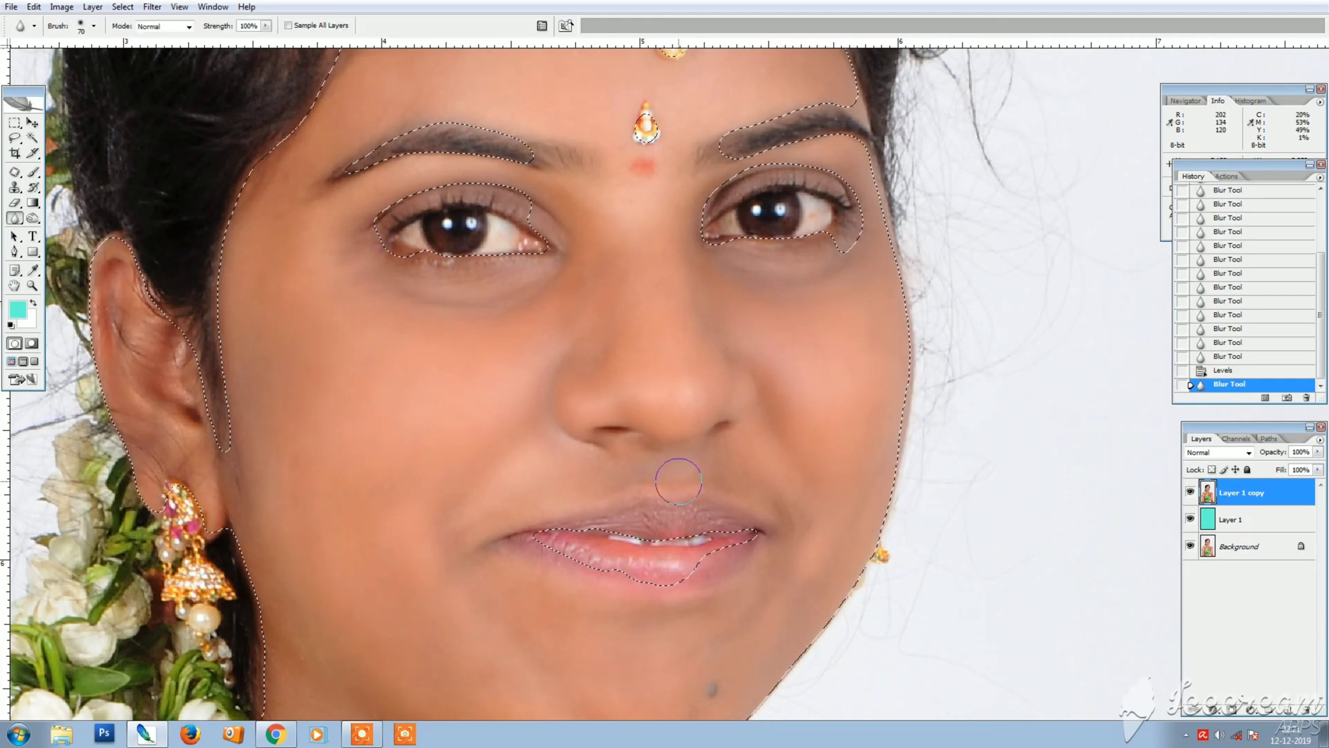
# - Run the GREYCstoration filter on the skin selection with Strength 111, Contour 0.2, Anisotropy 1 and Iterations 1
pyautogui.scroll(-5, 678, 481)
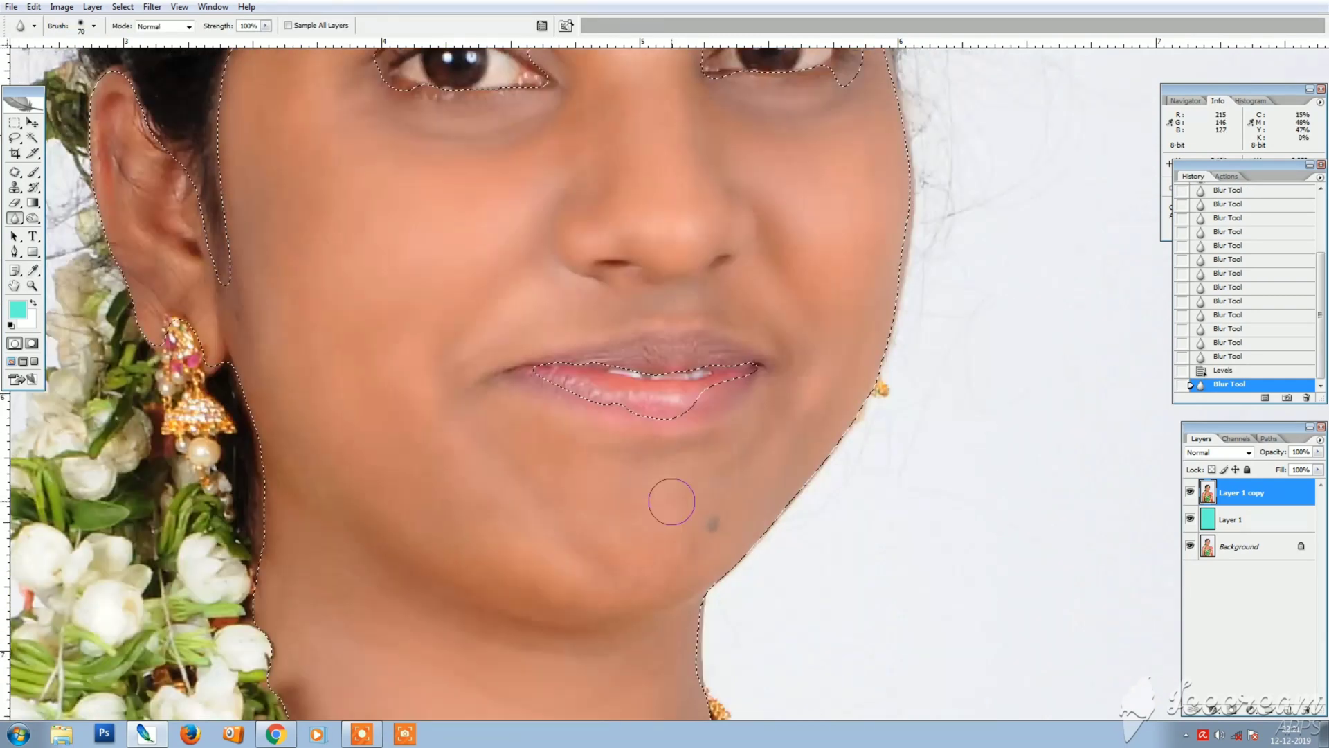
pyautogui.press('v')
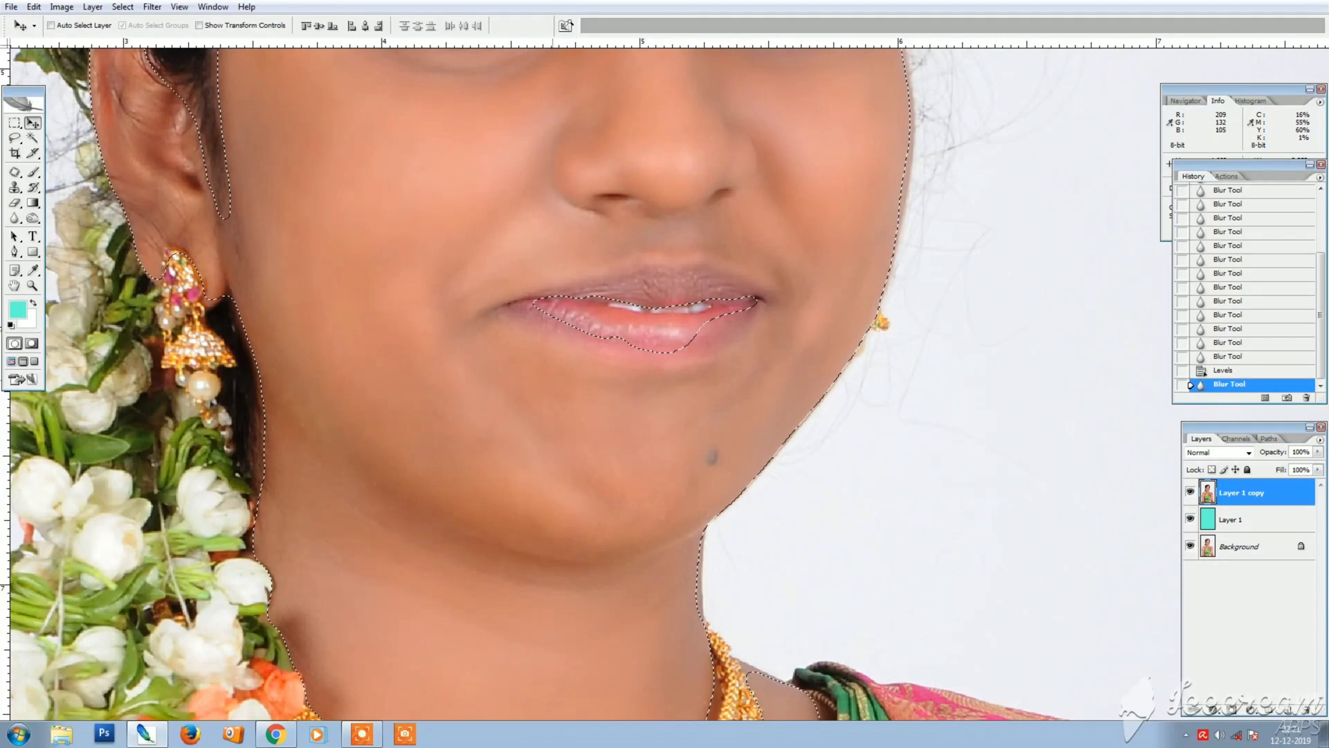
pyautogui.scroll(3, 647, 410)
pyautogui.hotkey('ctrl', '-')
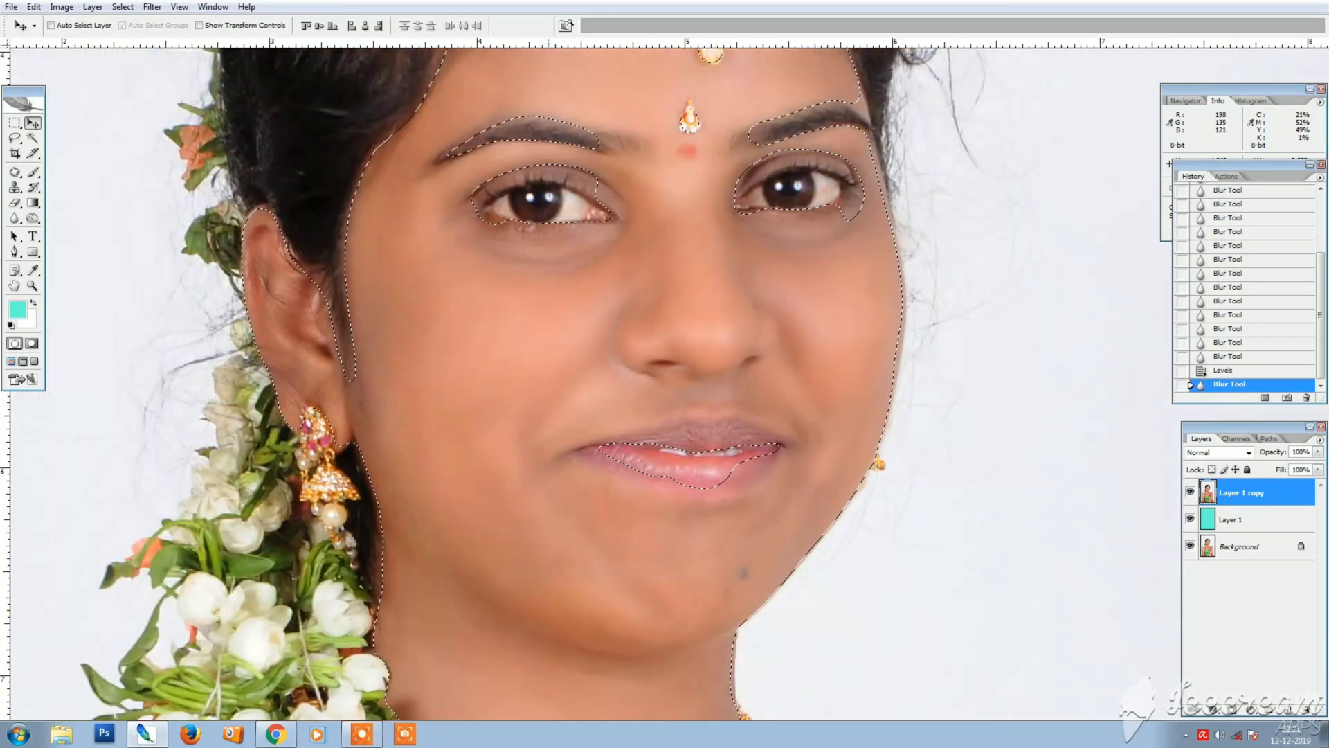
pyautogui.click(151, 7)
pyautogui.moveTo(228, 158)
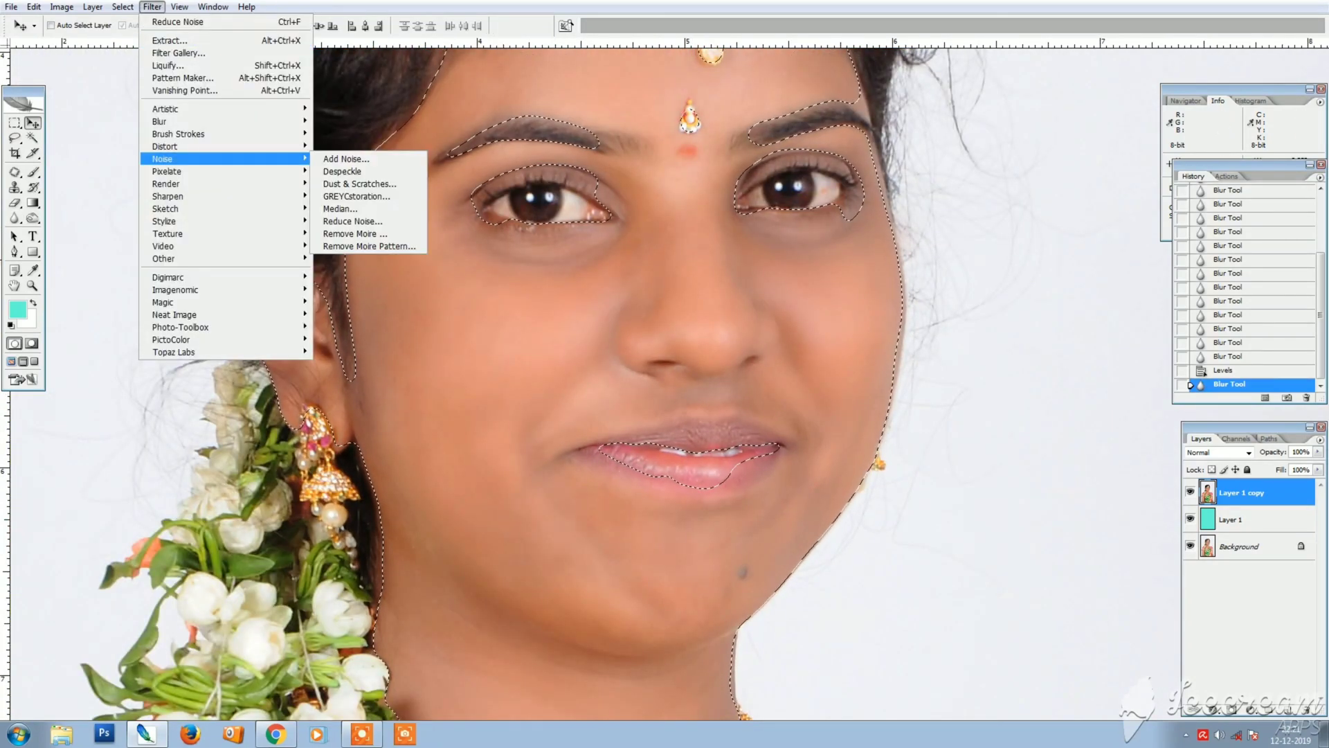
pyautogui.click(356, 196)
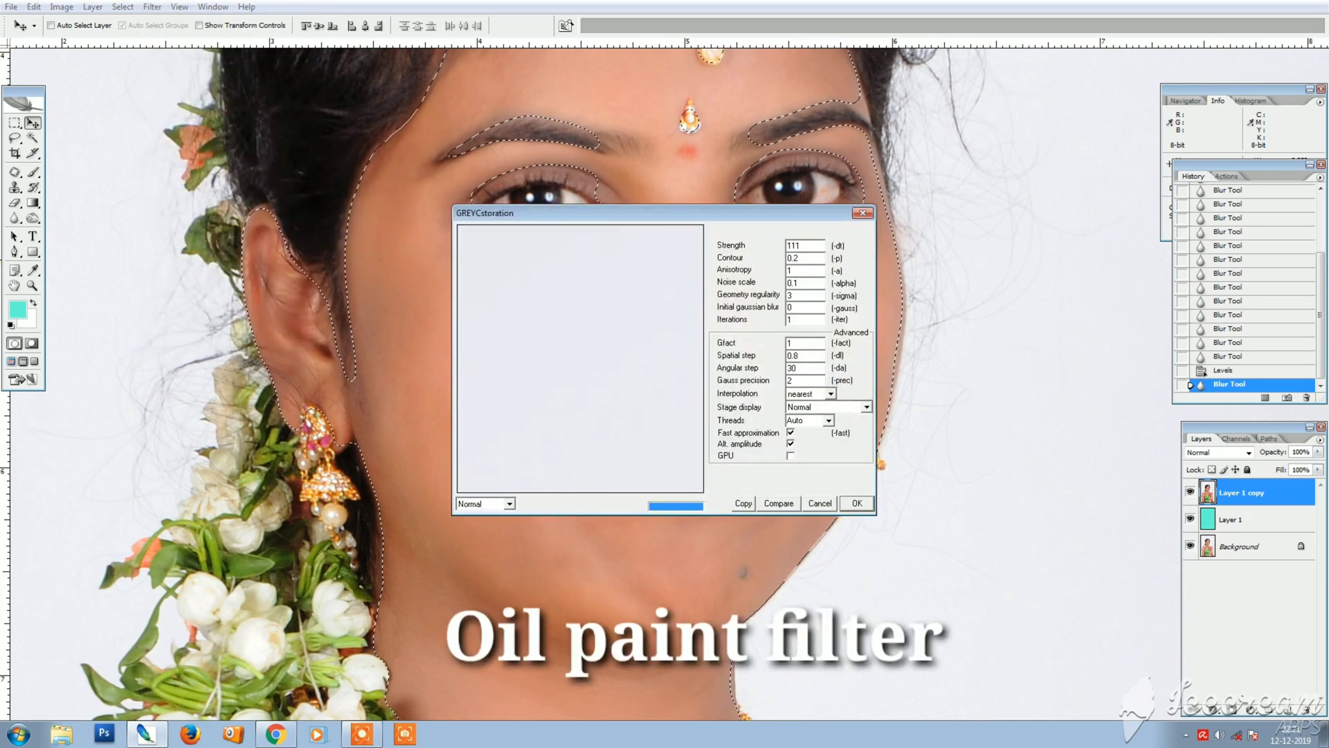
pyautogui.press('Tab')
pyautogui.press('Tab')
pyautogui.press('Tab')
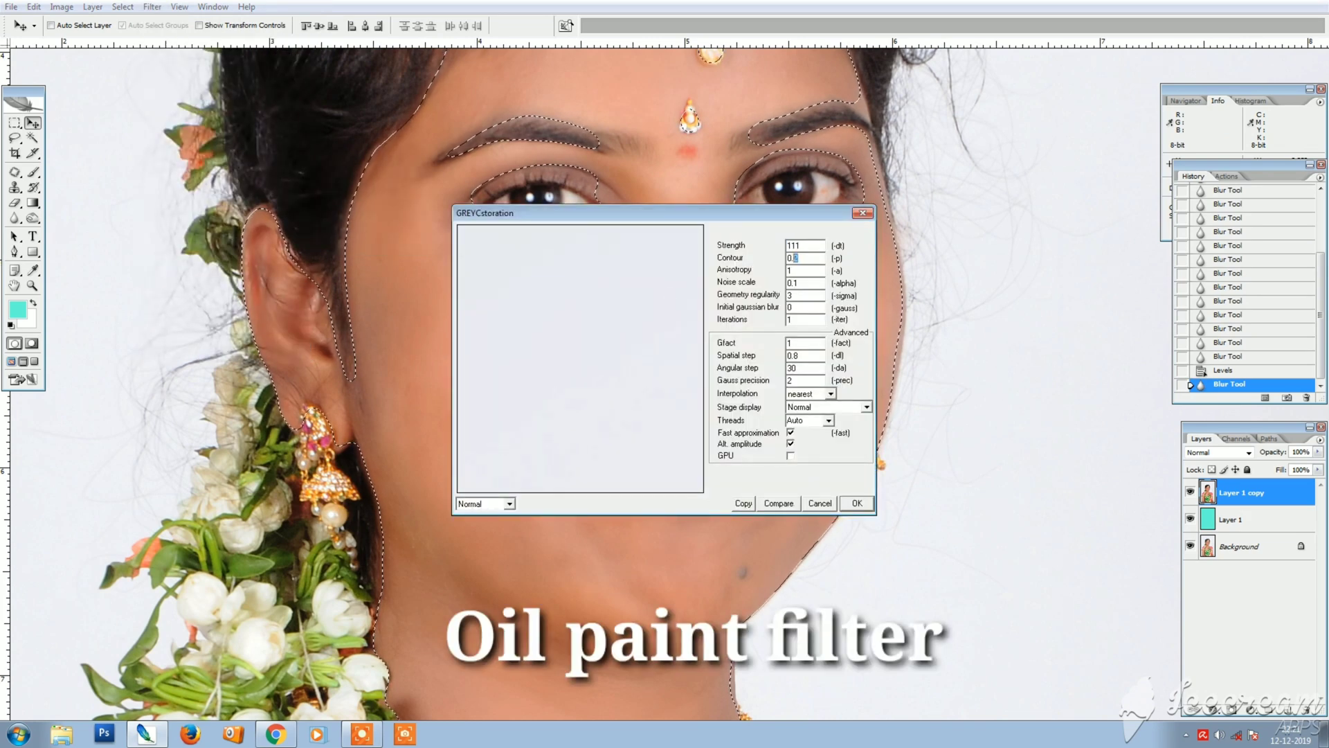
pyautogui.press('Tab')
pyautogui.press('Tab')
pyautogui.press('Tab')
pyautogui.press('Tab')
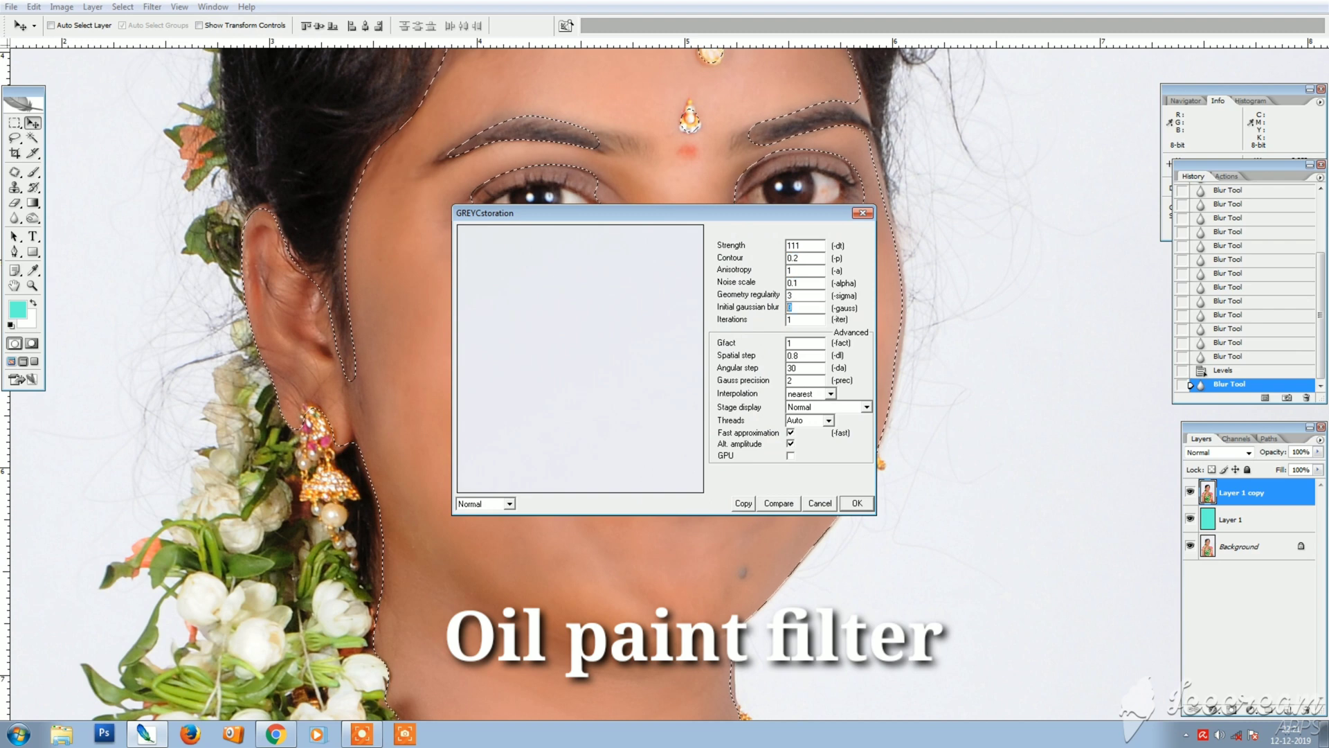
pyautogui.press('Return')
pyautogui.press('Return')
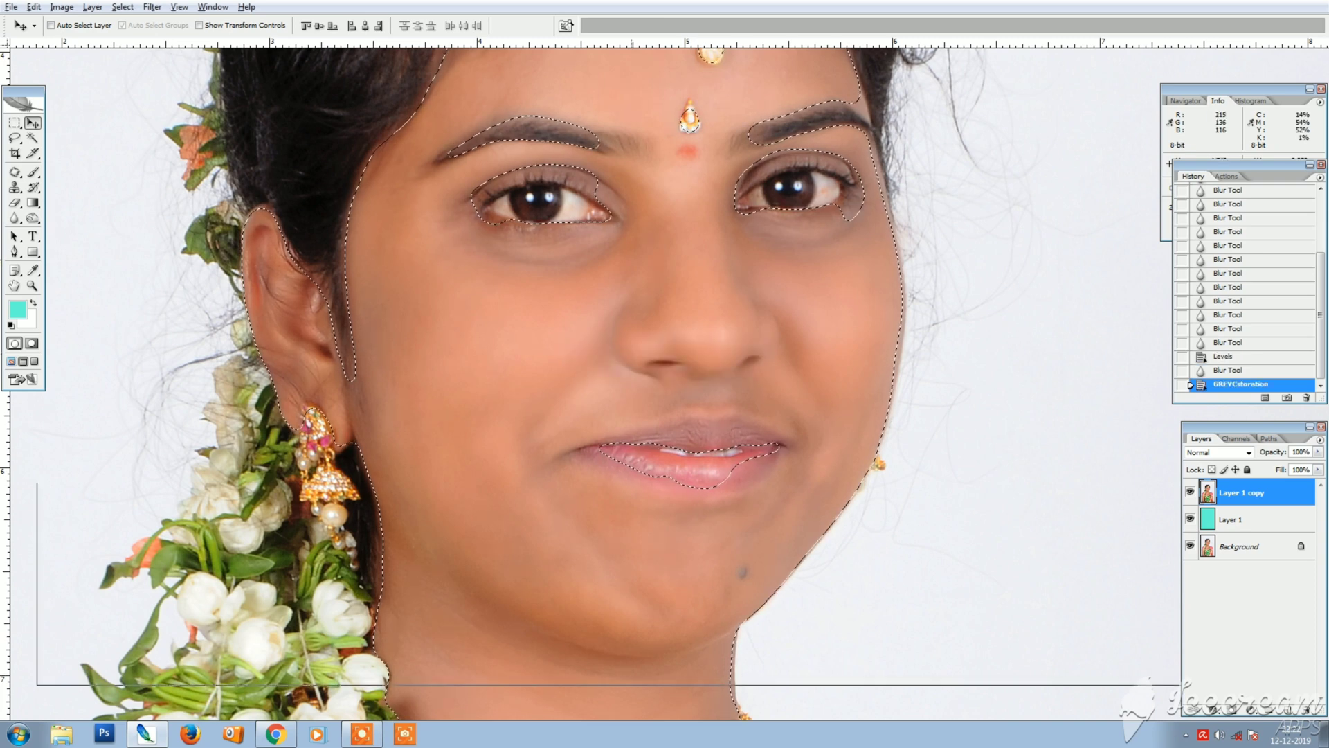
# - Compare the skin with and without the GREYCstoration filter, keep the filtered version and clear the selection
pyautogui.hotkey('ctrl', '-')
pyautogui.hotkey('ctrl', 'z')
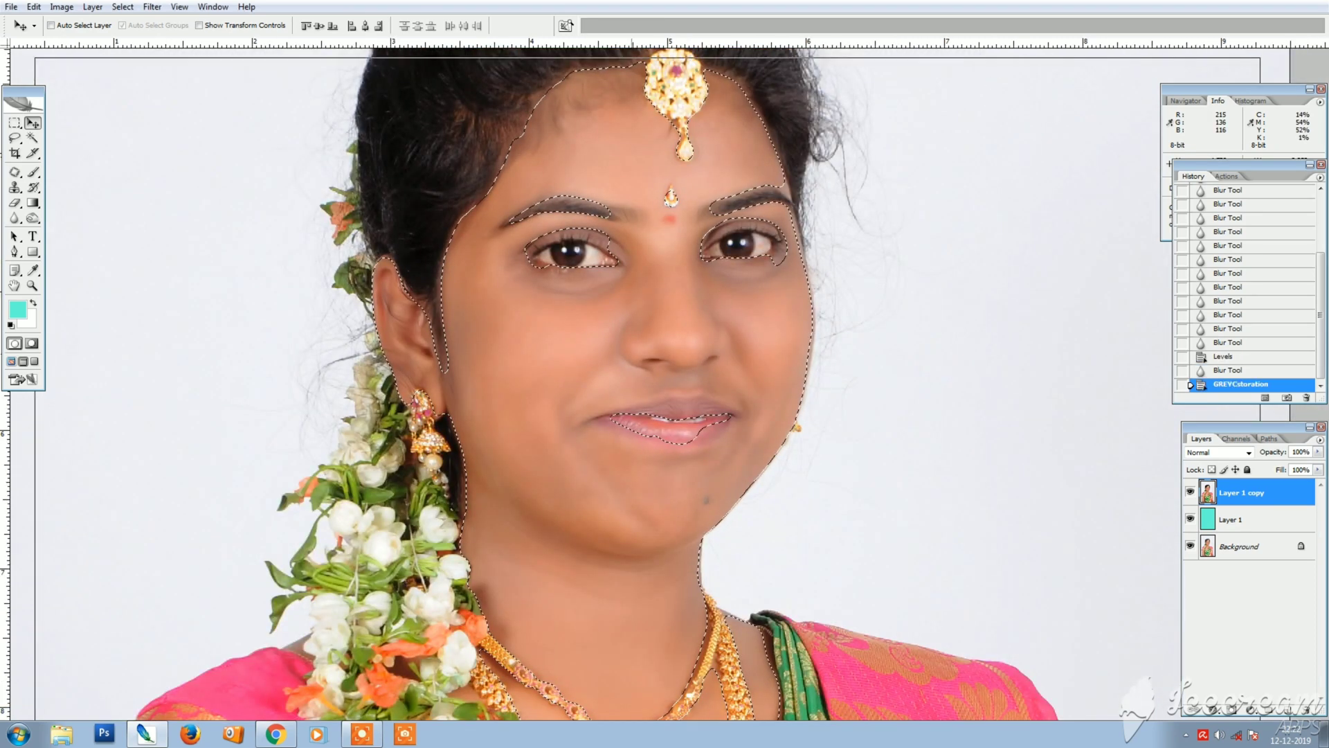
pyautogui.scroll(1, 628, 336)
pyautogui.hotkey('ctrl', 'z')
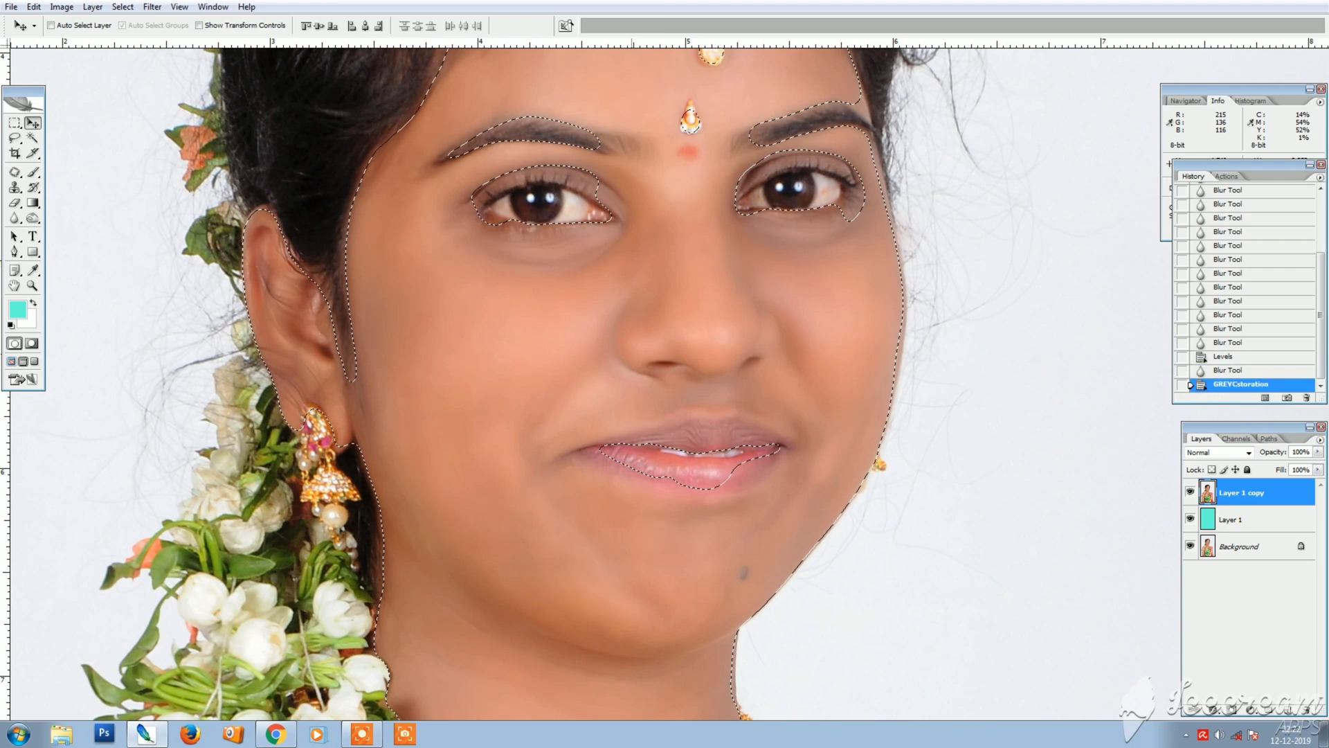
pyautogui.hotkey('ctrl', 'd')
# - Examine the retouched portrait as a whole and close up, comparing Layer 1 copy with the original Background
pyautogui.scroll(-2, 643, 357)
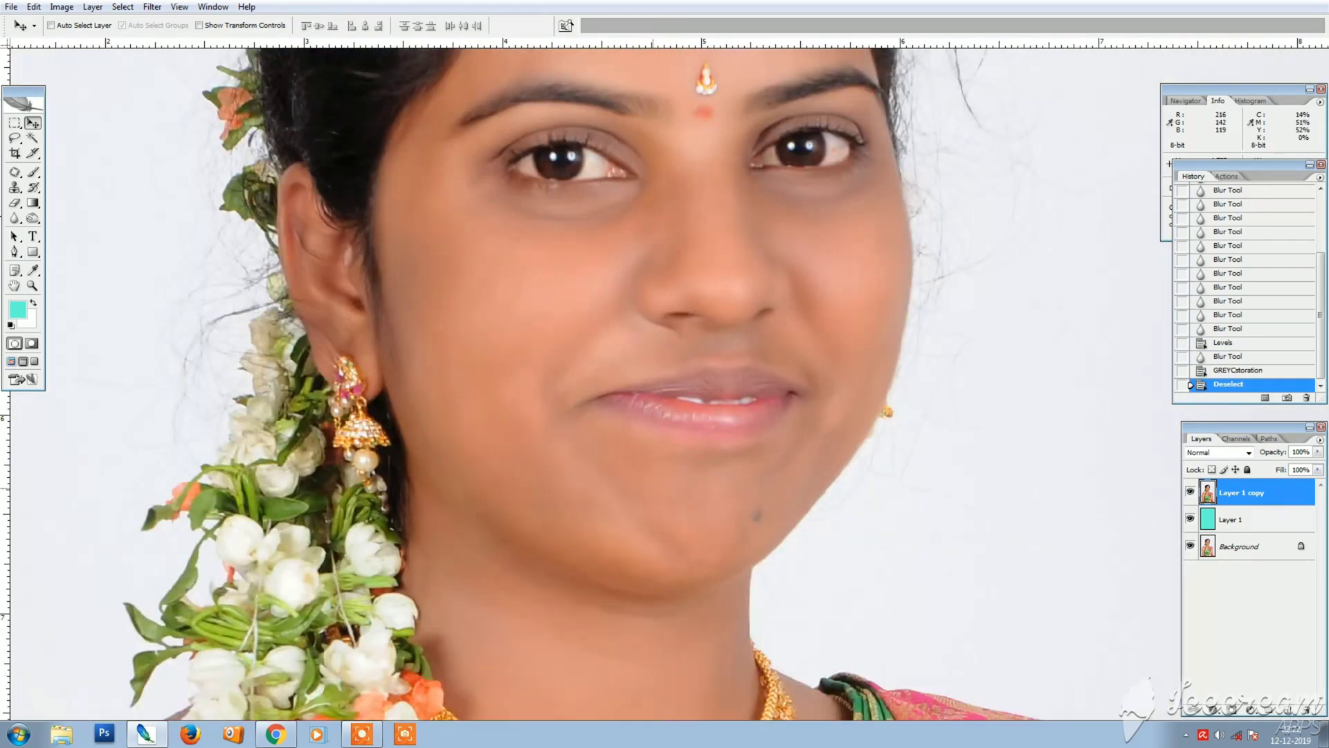
pyautogui.scroll(-3, 803, 585)
pyautogui.scroll(-1, 933, 597)
pyautogui.scroll(-1, 644, 381)
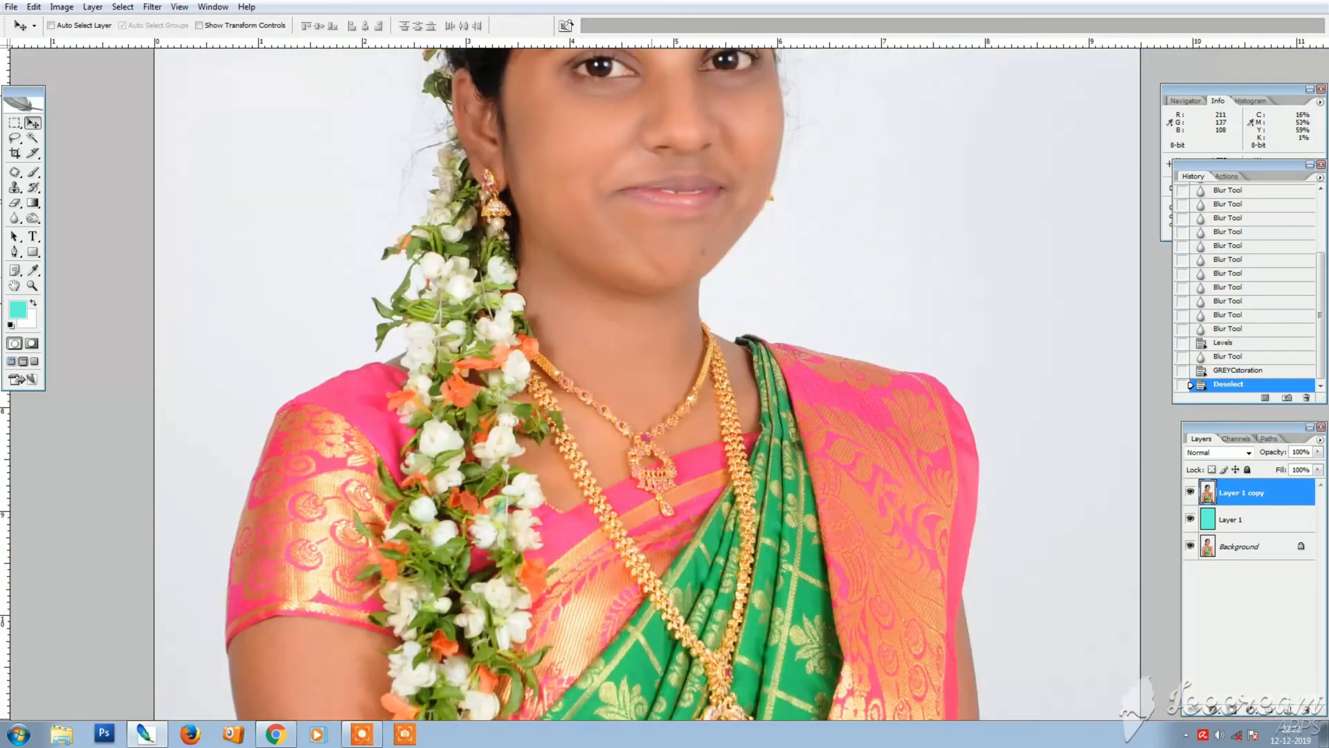
pyautogui.scroll(-1, 644, 381)
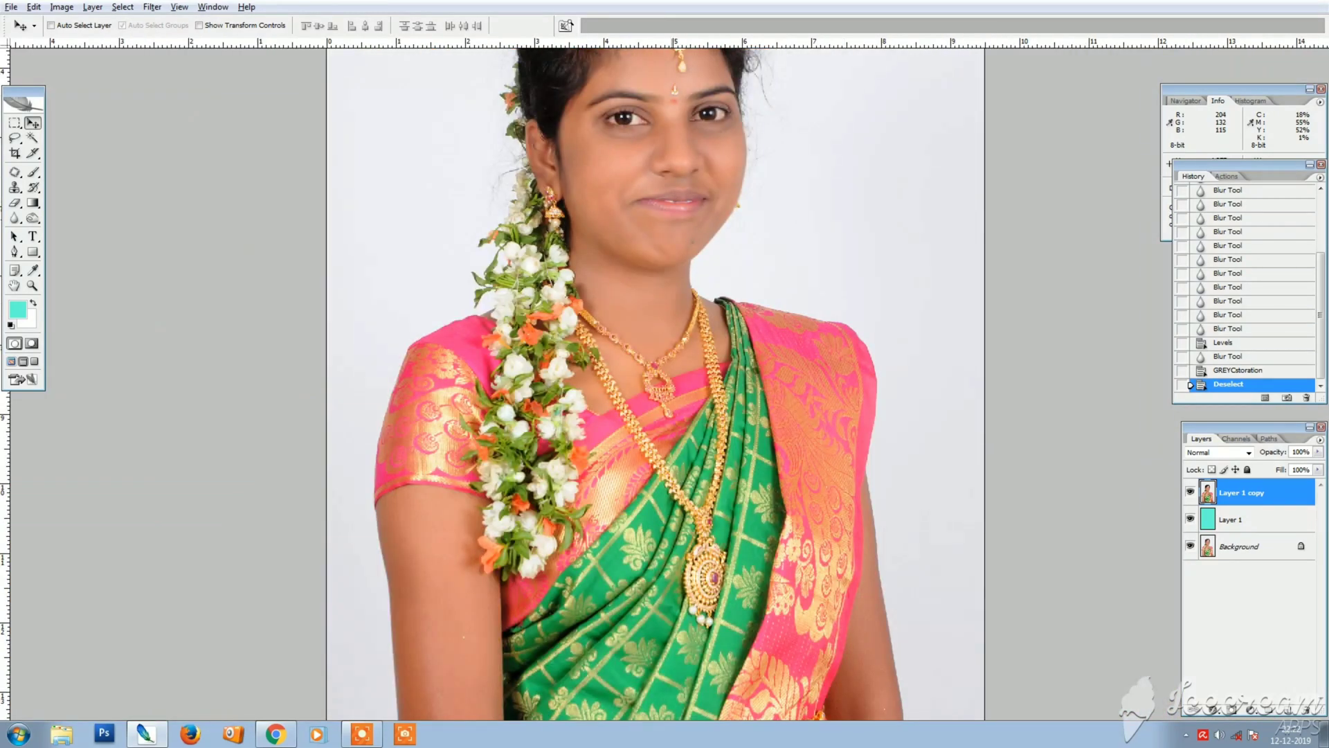
pyautogui.scroll(3, 651, 346)
pyautogui.scroll(2, 623, 277)
pyautogui.scroll(1, 819, 477)
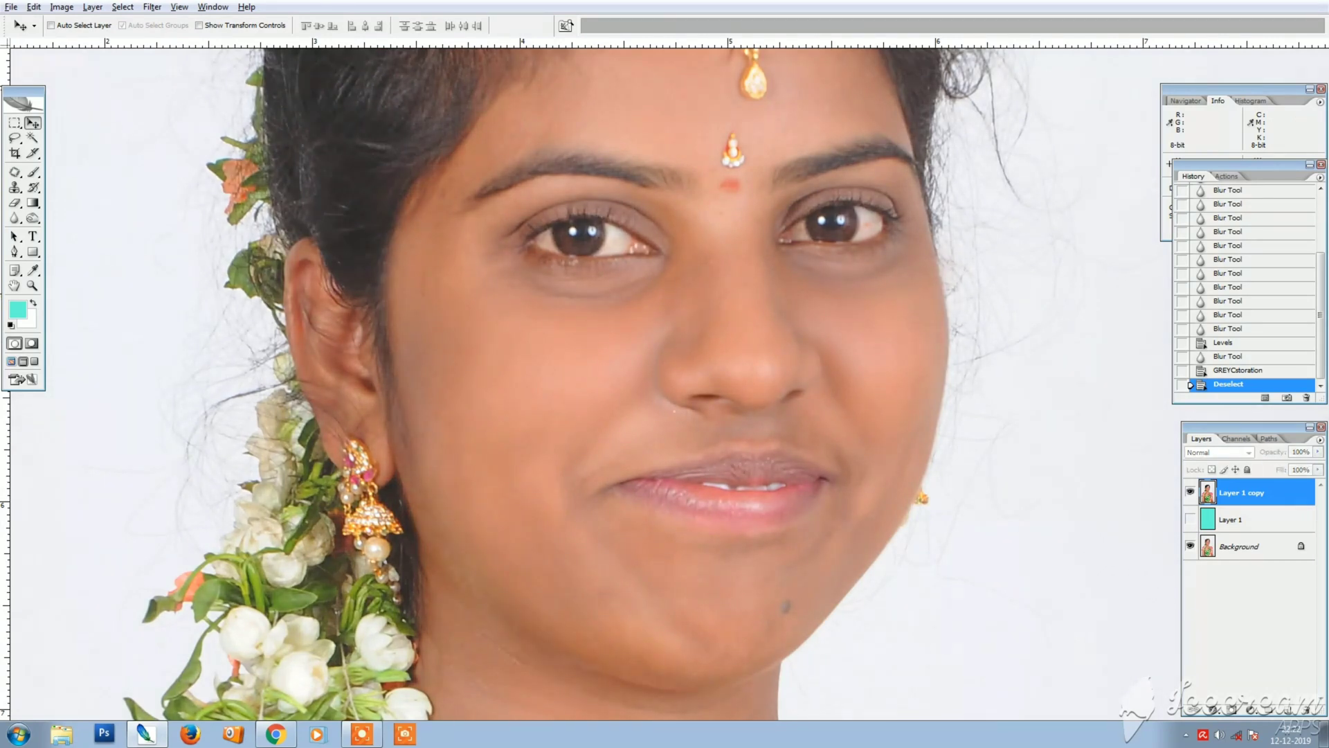
pyautogui.click(1190, 492)
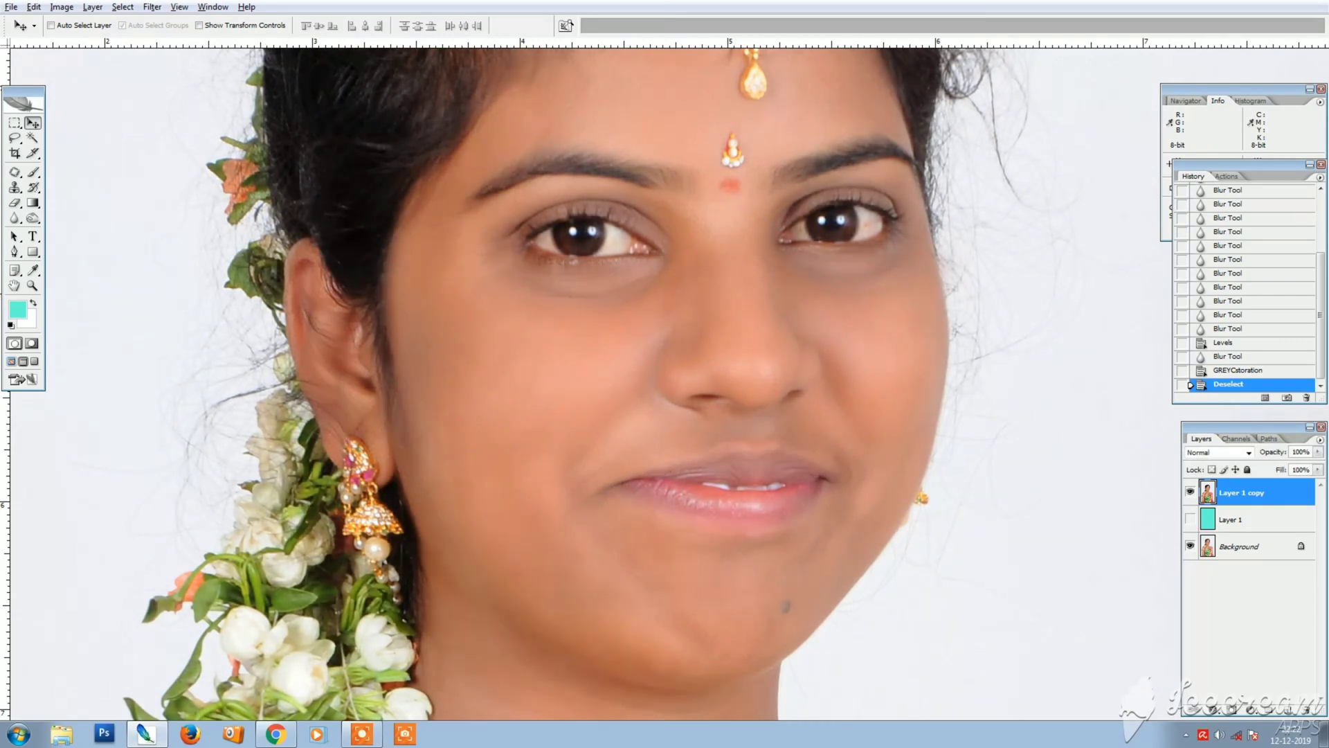
pyautogui.moveTo(584, 190); pyautogui.dragTo(631, 463)
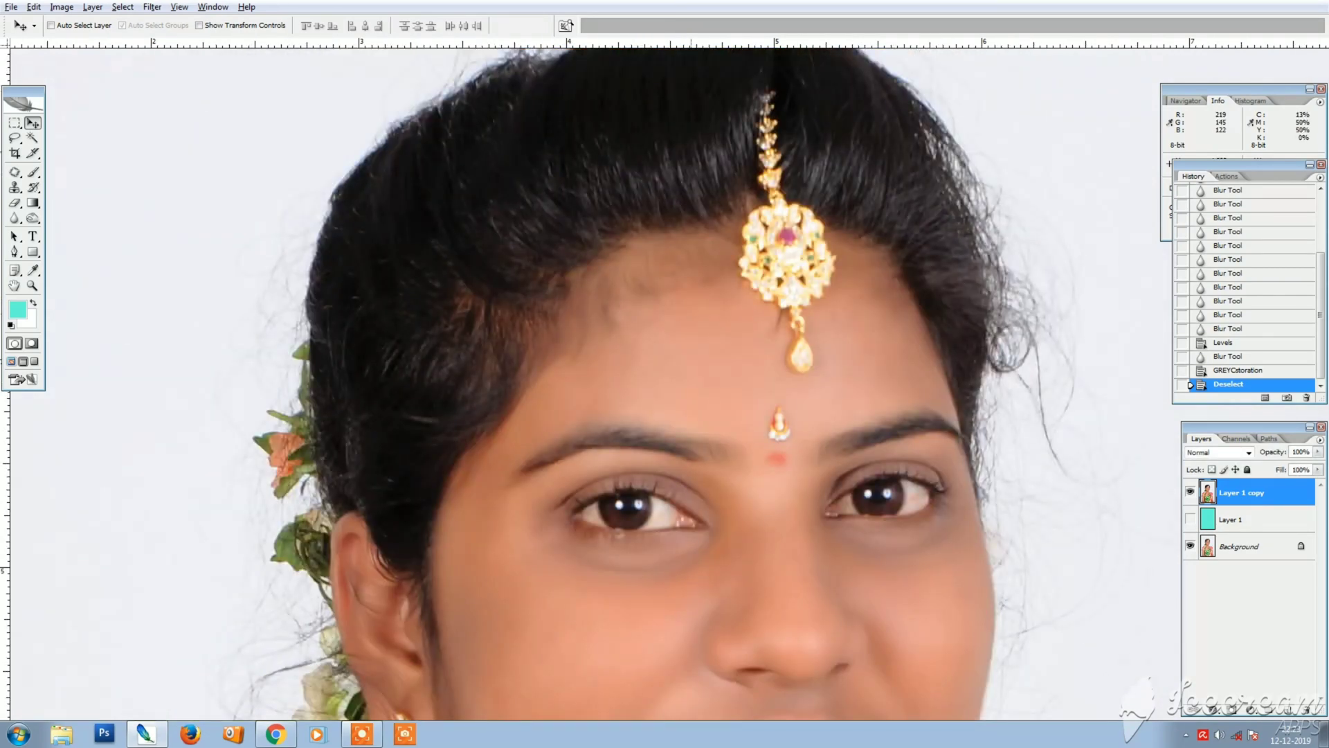
# - Duplicate Layer 1 copy as a new layer named Layer 1 copy 2
pyautogui.rightClick(1239, 492)
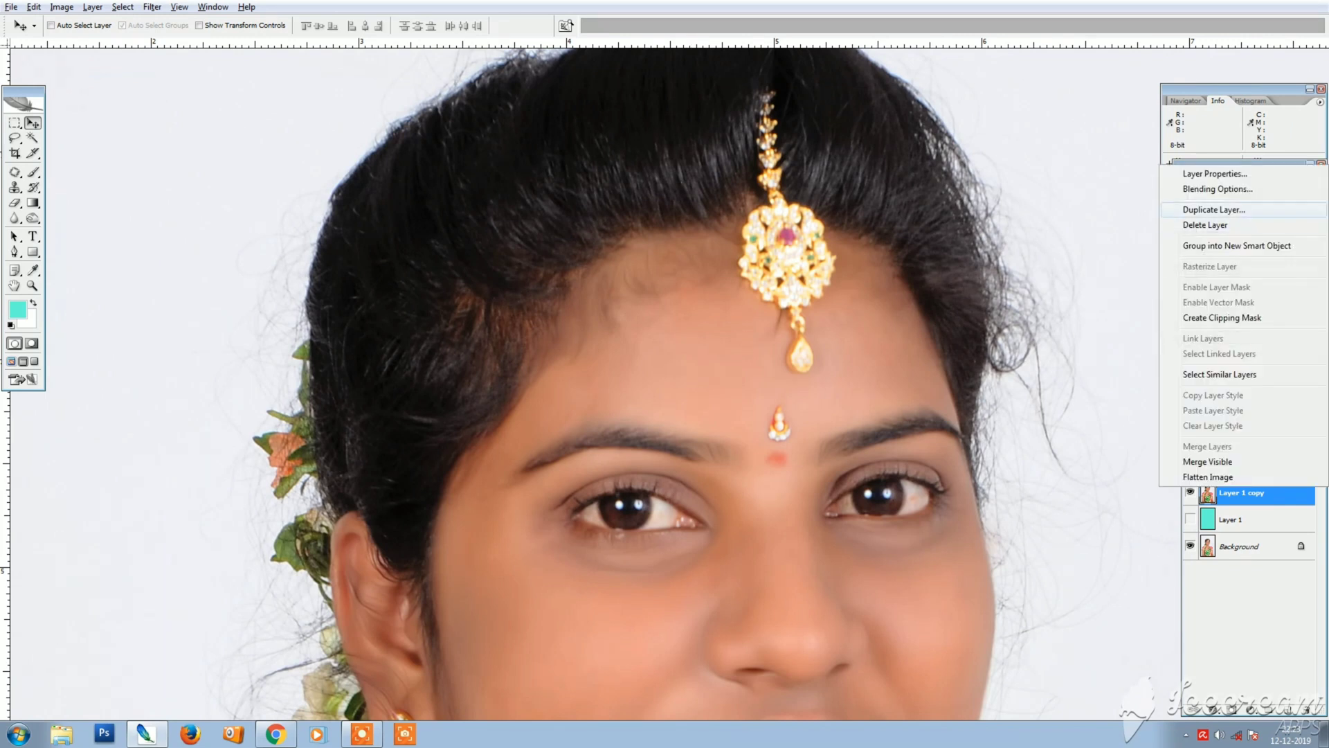
pyautogui.click(1218, 210)
pyautogui.click(783, 227)
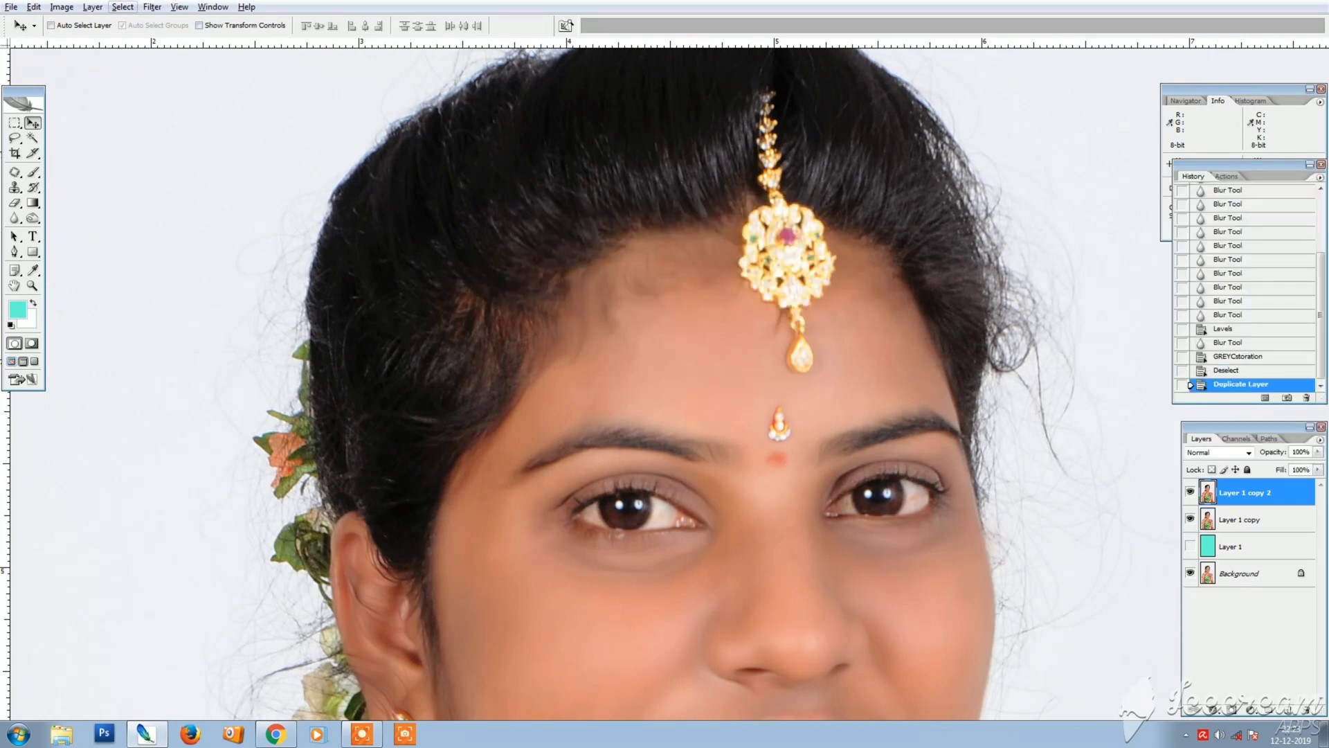
# - Run GREYCstoration on the whole Layer 1 copy 2 with Strength 111, Contour 0.2, Anisotropy 1 and Noise scale 0.1
pyautogui.click(152, 7)
pyautogui.click(478, 152)
pyautogui.click(153, 6)
pyautogui.moveTo(208, 158)
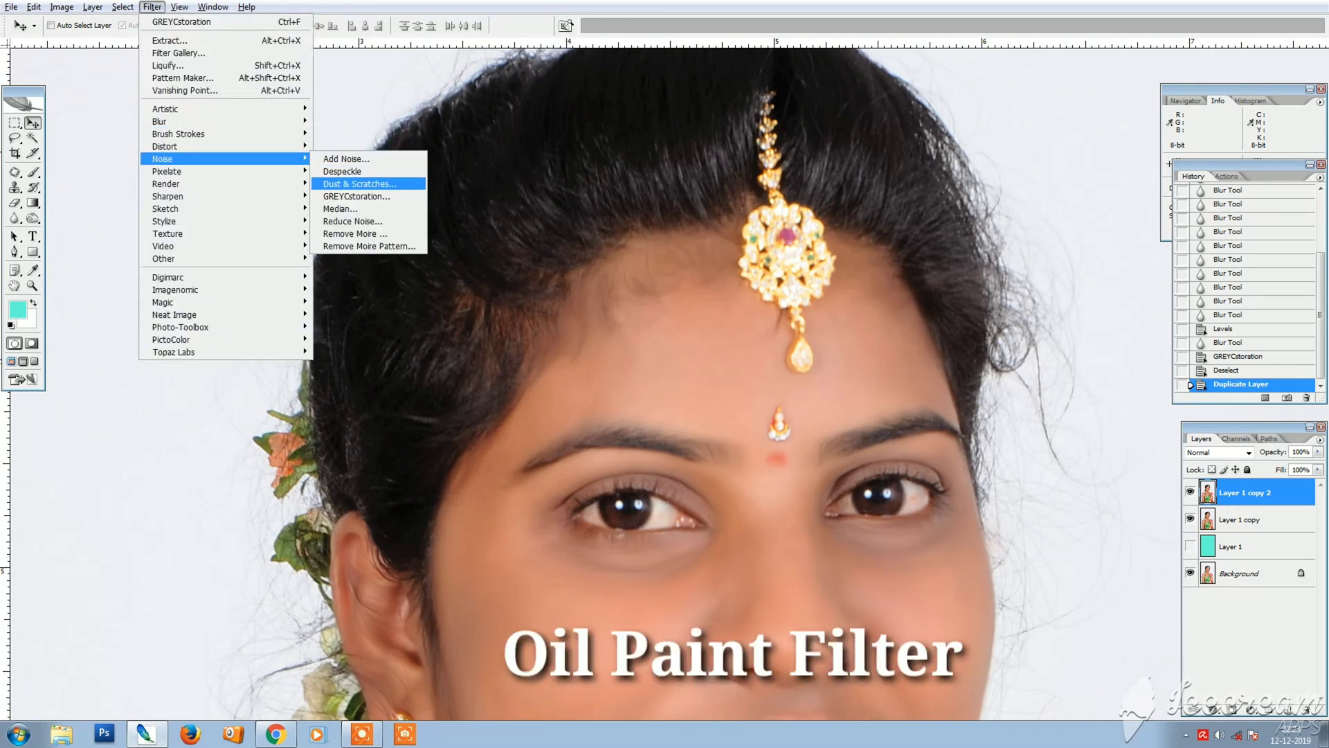
pyautogui.click(357, 197)
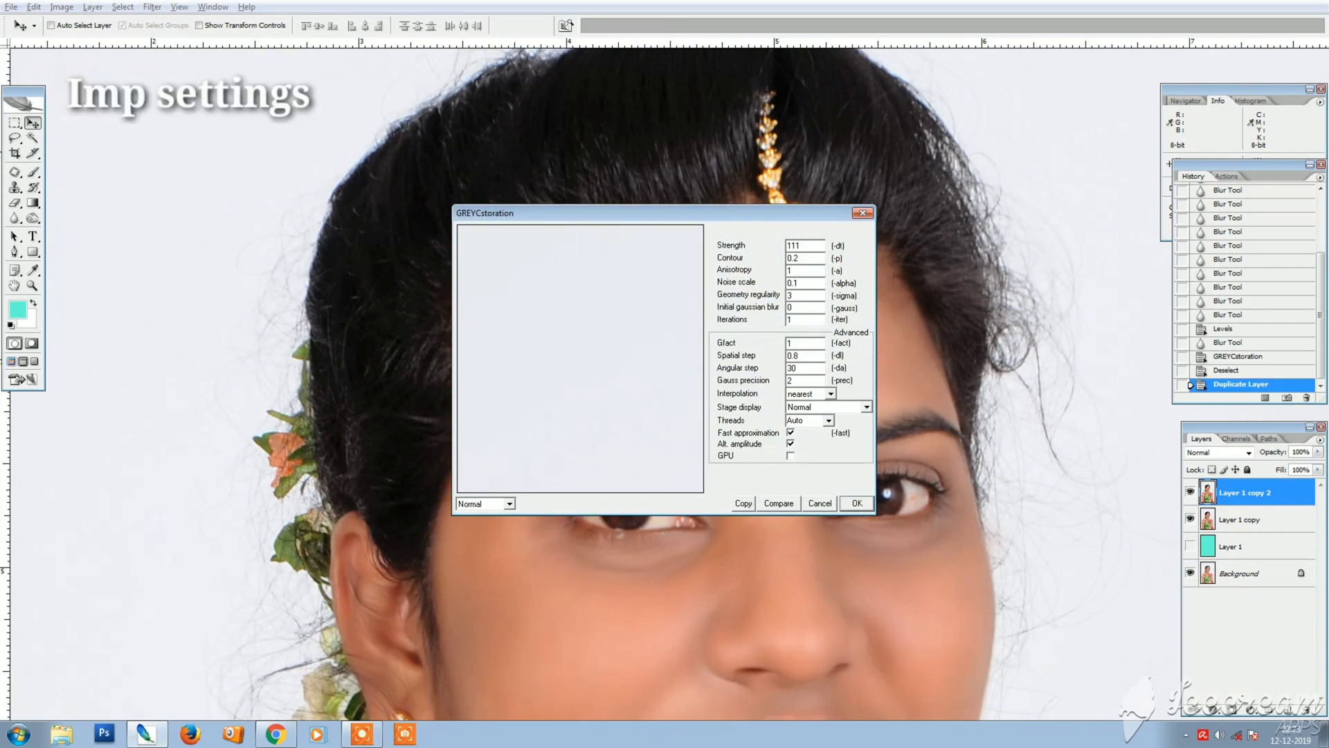
pyautogui.press('Return')
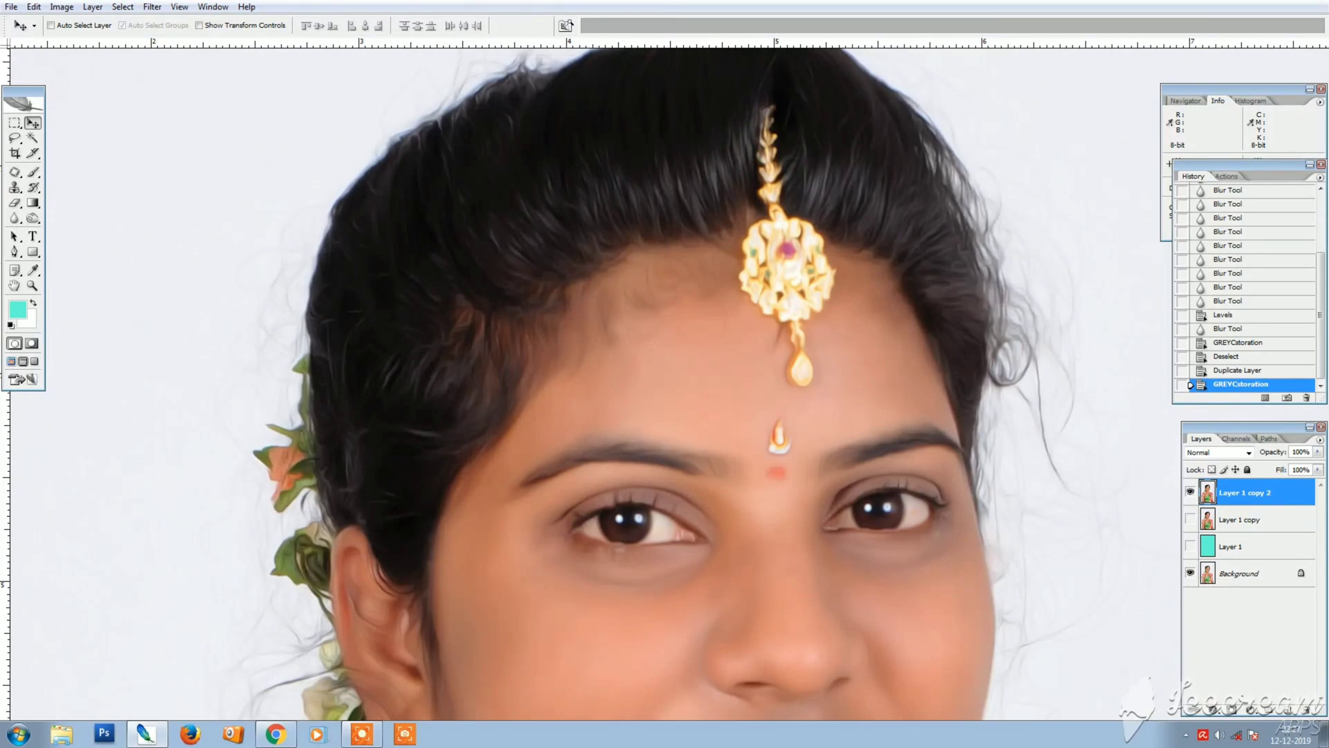
# - Toggle the visibility of Layer 1 copy 2 to compare the painted hair and face with the original Background
pyautogui.click(1190, 492)
pyautogui.click(1190, 492)
pyautogui.hotkey('ctrl', '+')
pyautogui.hotkey('ctrl', '-')
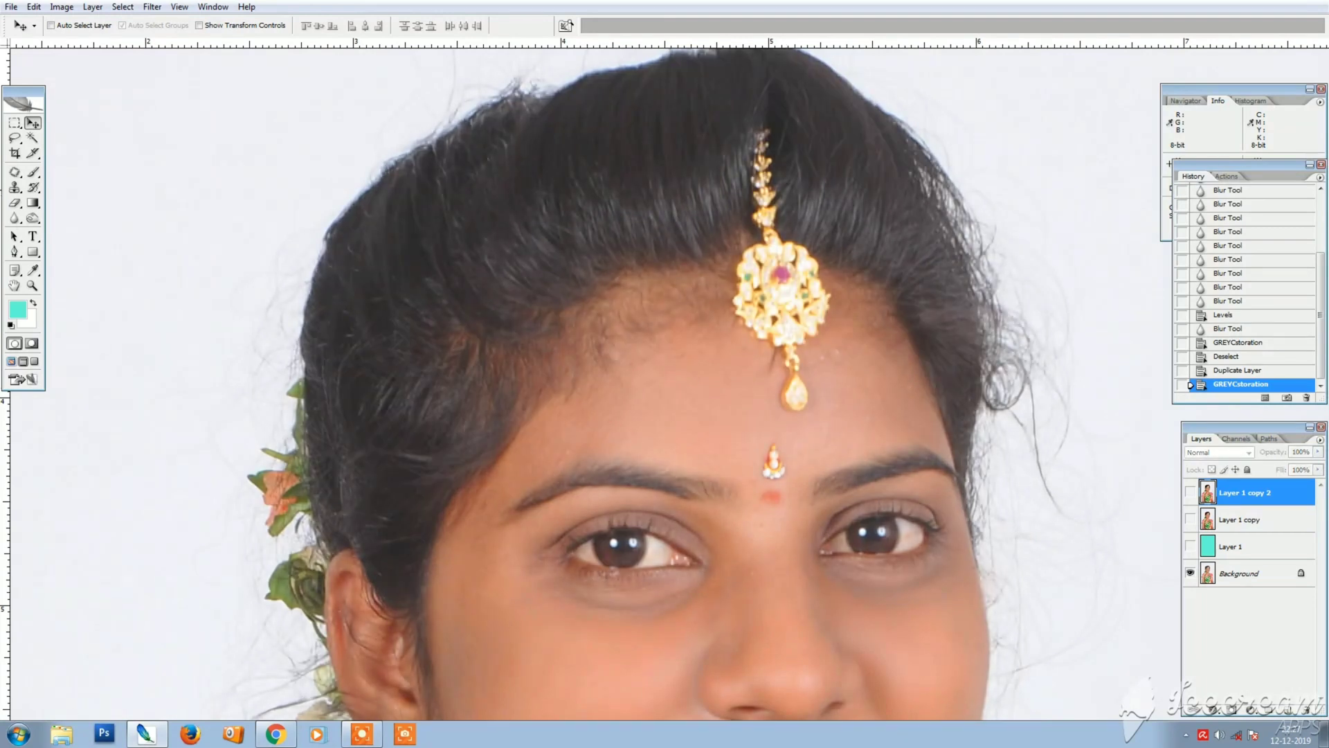
# - Show Layer 1 copy 2 again and apply a Brightness/Contrast adjustment to it
pyautogui.click(1190, 492)
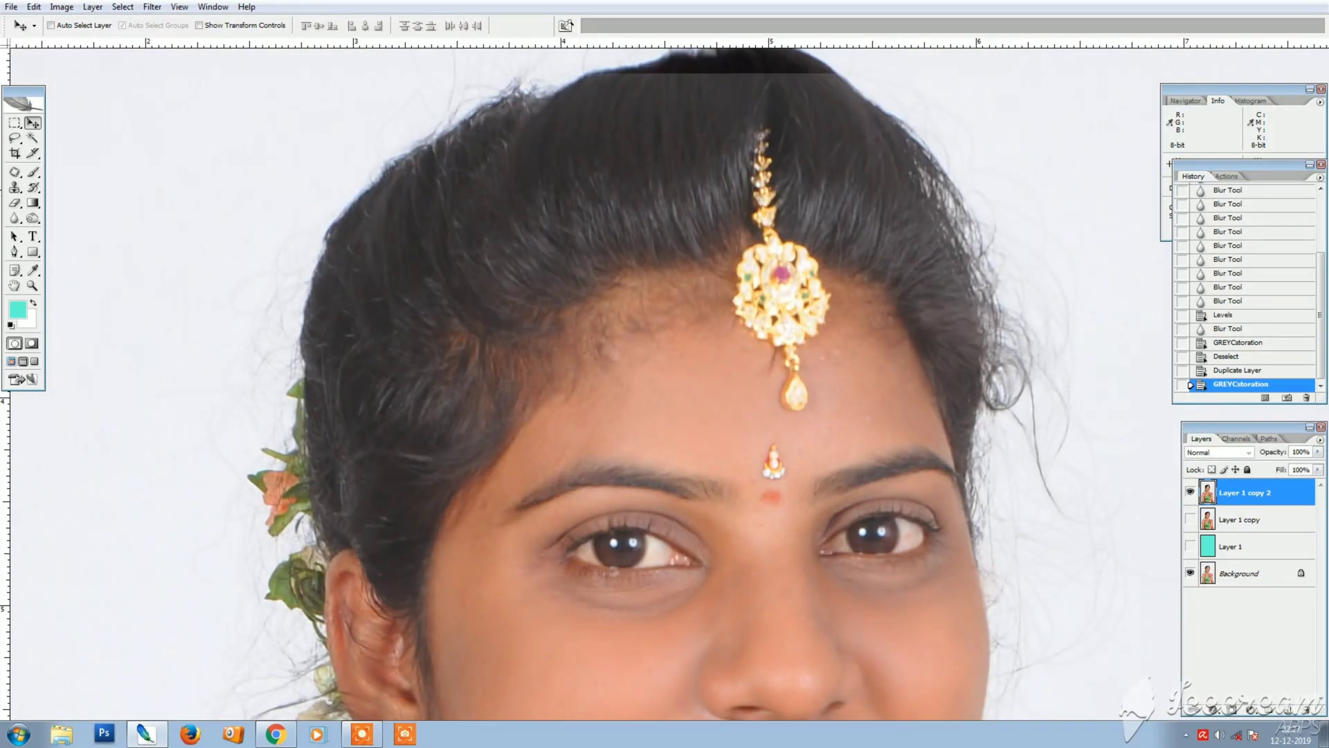
pyautogui.hotkey('alt', 'i')
pyautogui.press('a')
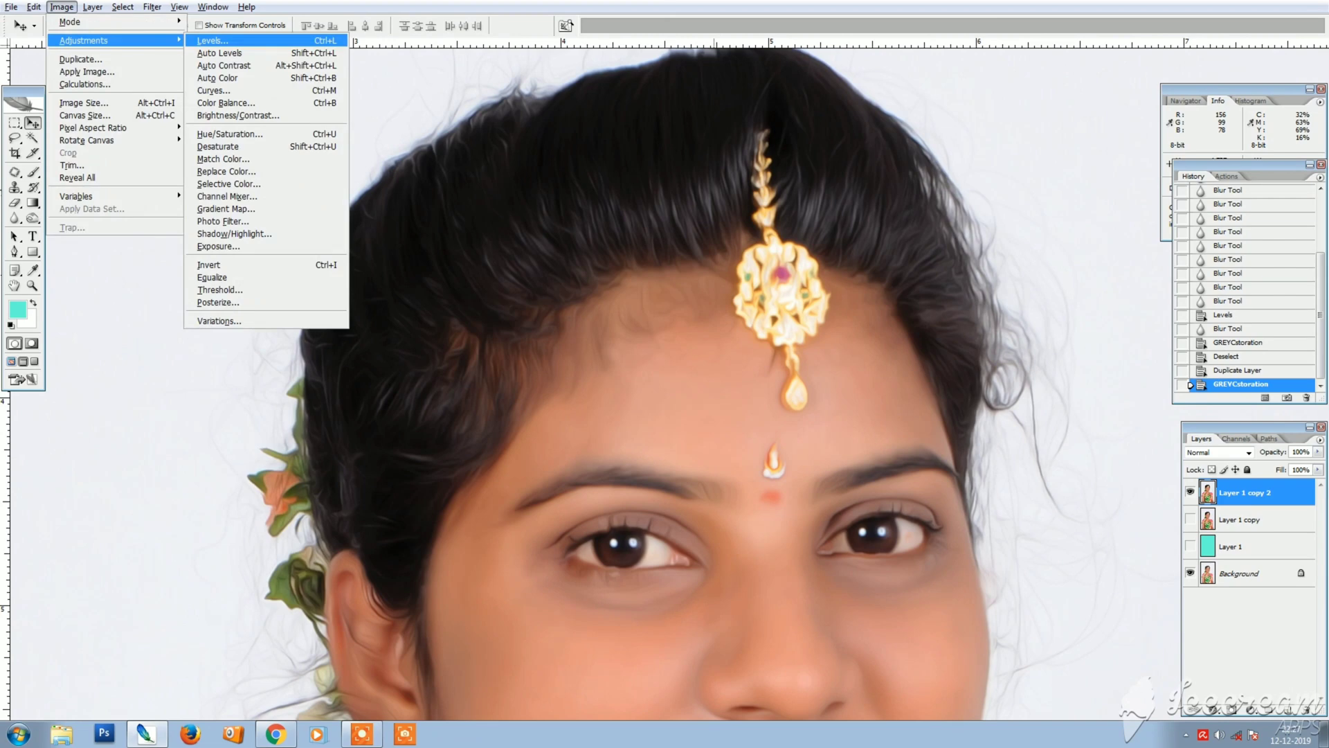
pyautogui.click(238, 115)
pyautogui.click(1193, 305)
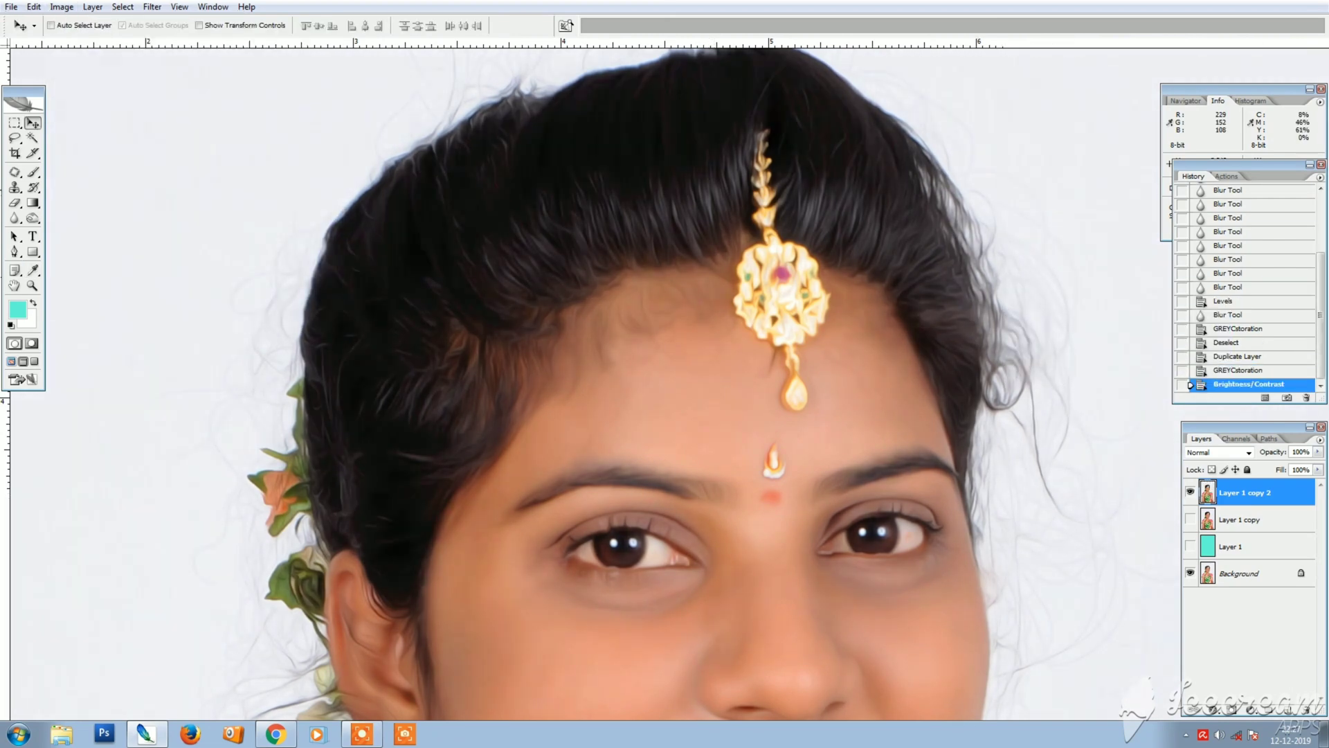
# - Compare the painted Layer 1 copy 2 with the original Background across the hair and face by toggling the layer's visibility
pyautogui.click(1190, 492)
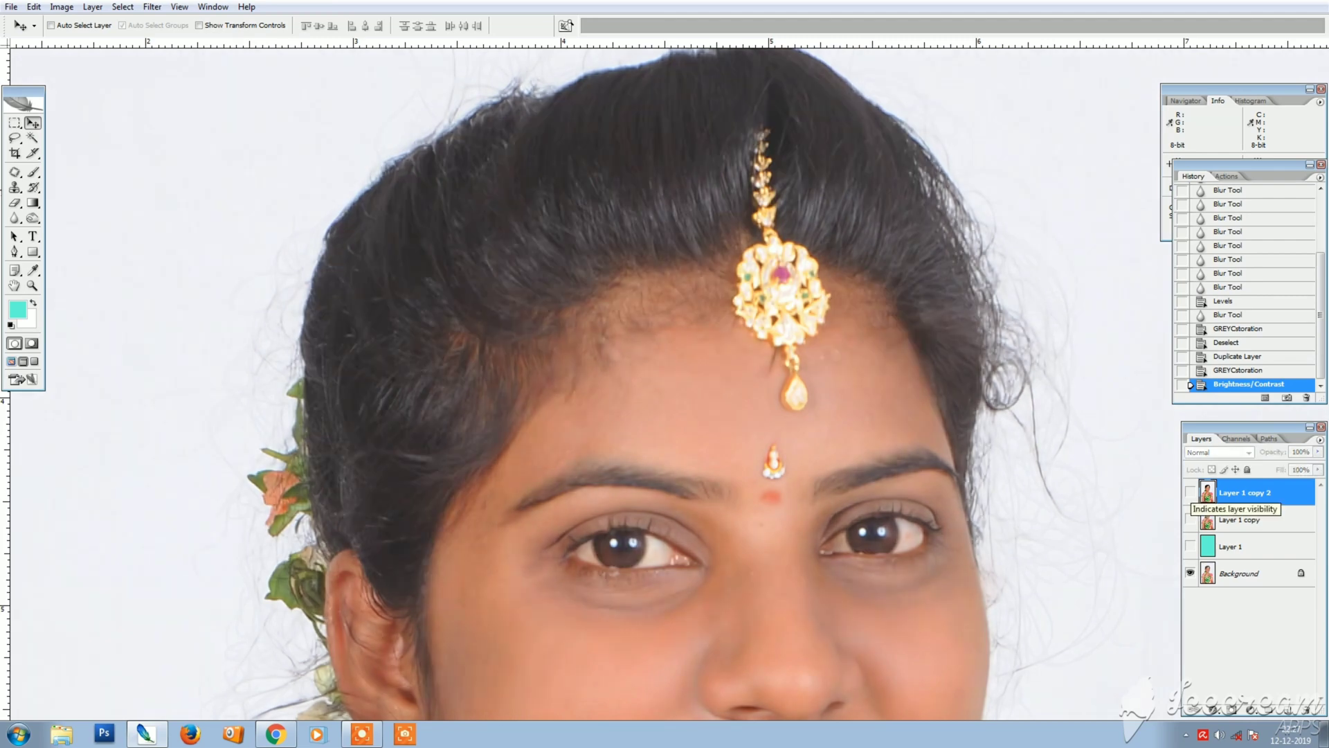
pyautogui.moveTo(749, 626); pyautogui.dragTo(694, 423)
pyautogui.hotkey('ctrl', '-')
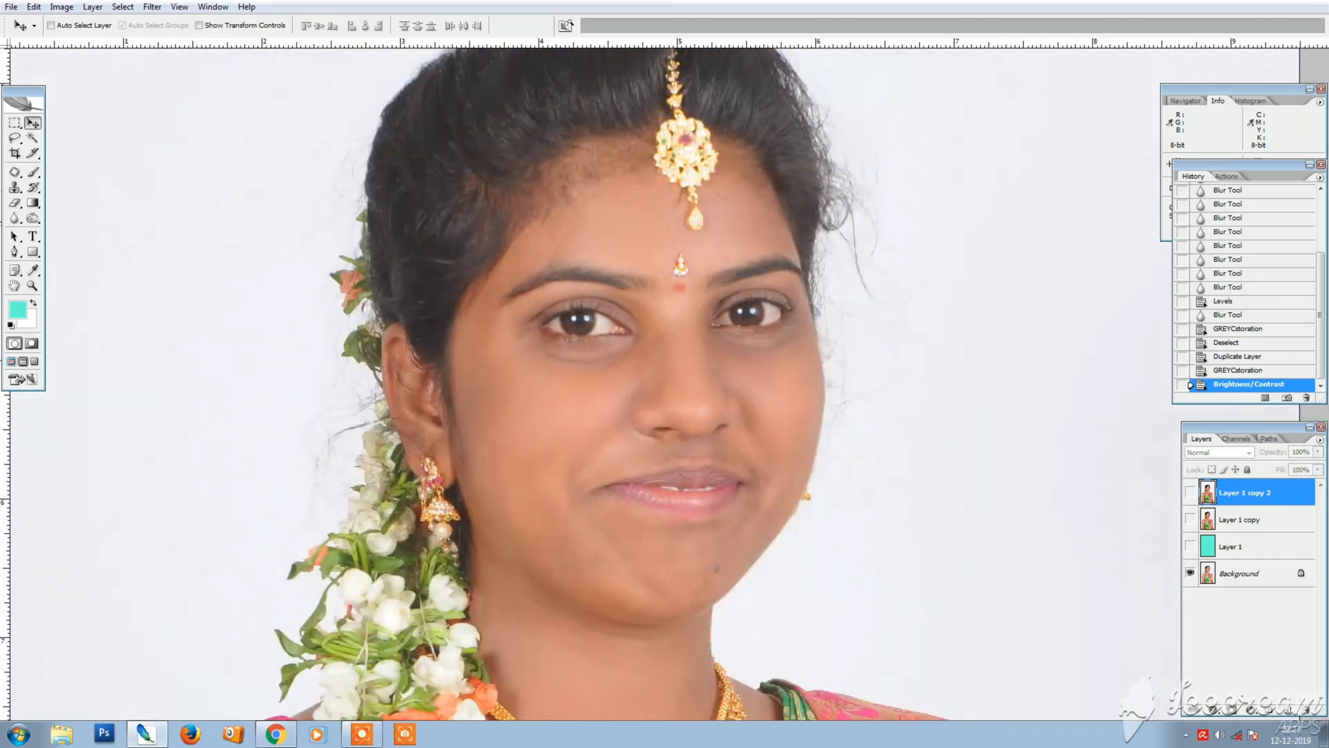
pyautogui.click(1190, 492)
pyautogui.click(1191, 492)
pyautogui.click(1191, 493)
pyautogui.moveTo(1142, 454); pyautogui.dragTo(1054, 480)
pyautogui.hotkey('ctrl', '+')
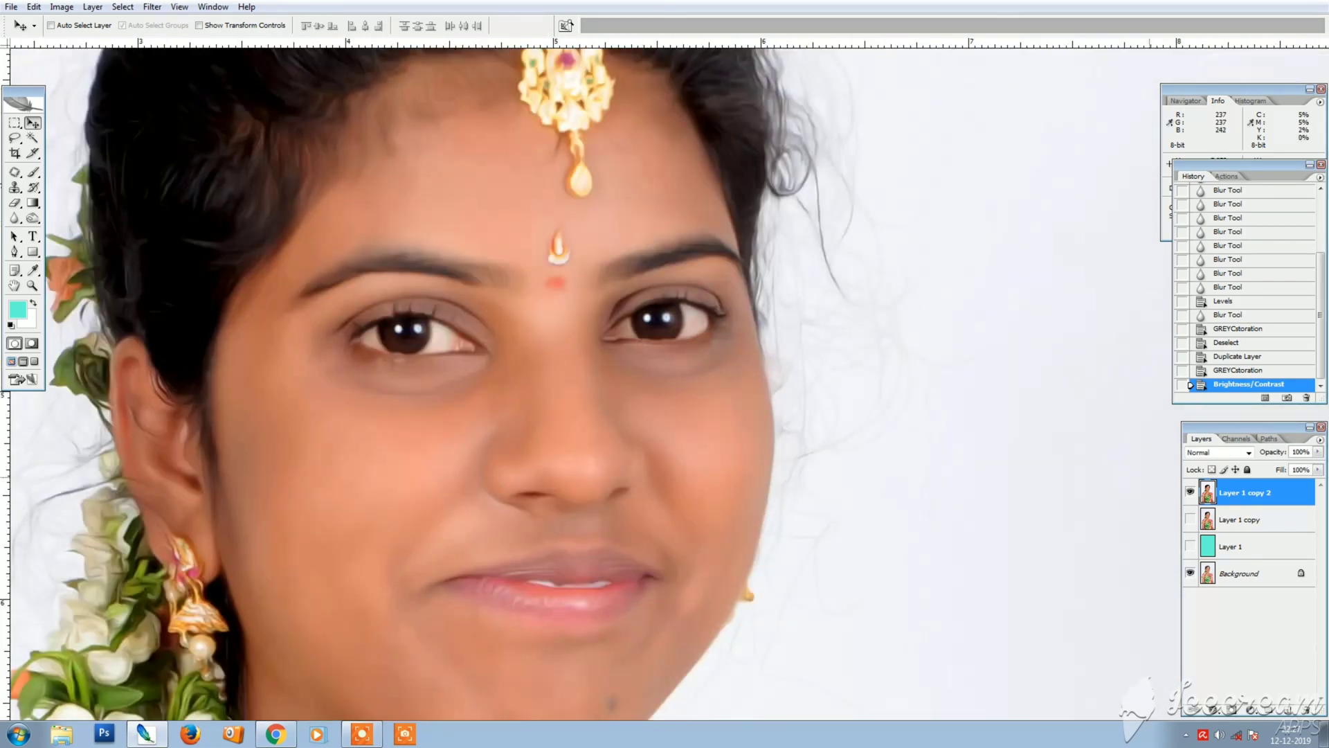
pyautogui.click(1191, 492)
pyautogui.click(1190, 493)
pyautogui.click(1190, 493)
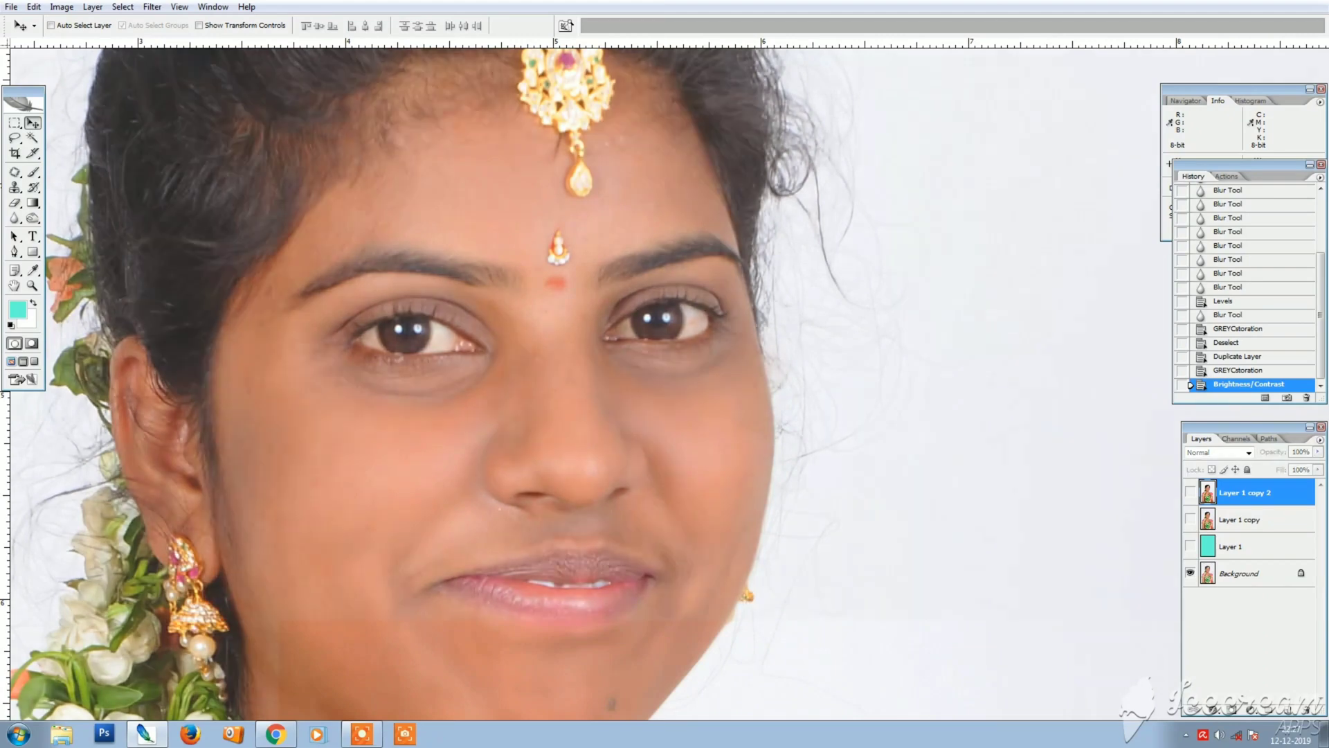
pyautogui.click(1190, 493)
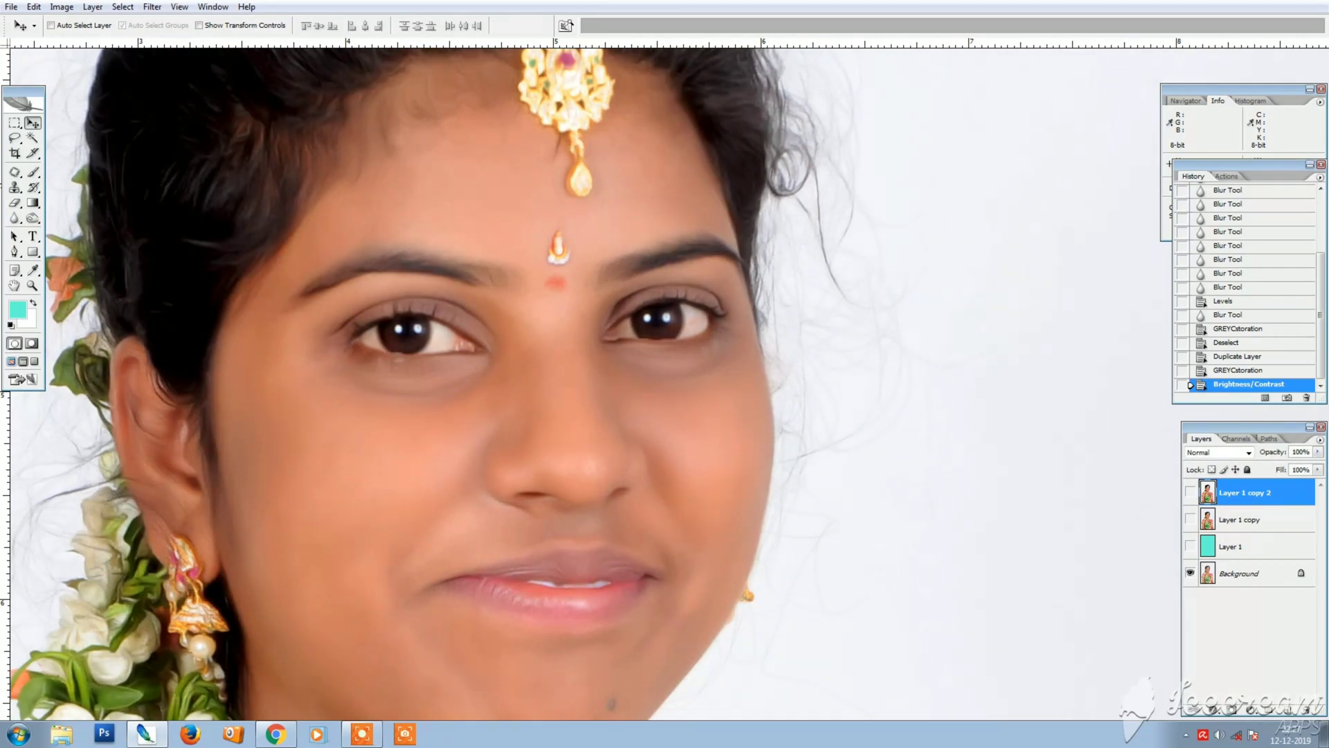
pyautogui.click(1190, 492)
pyautogui.click(1191, 492)
pyautogui.click(1191, 493)
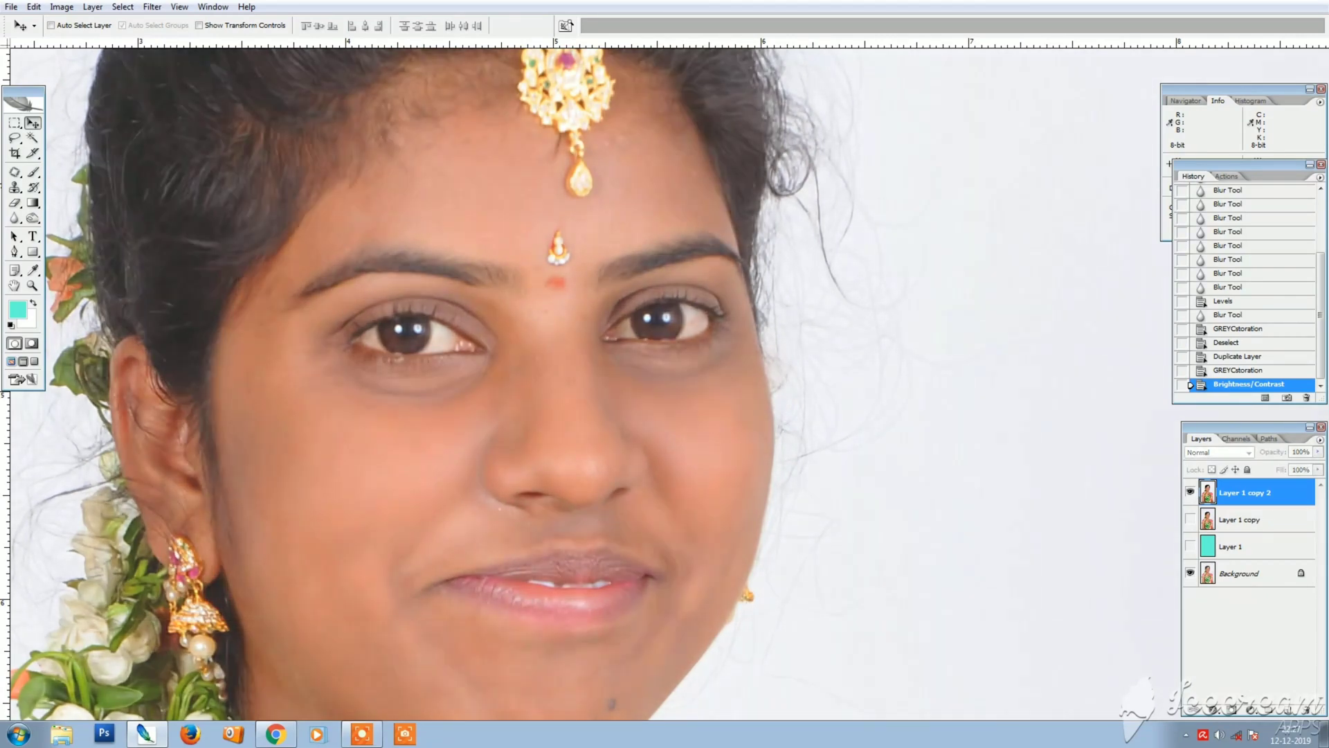
pyautogui.click(1191, 492)
pyautogui.click(1190, 492)
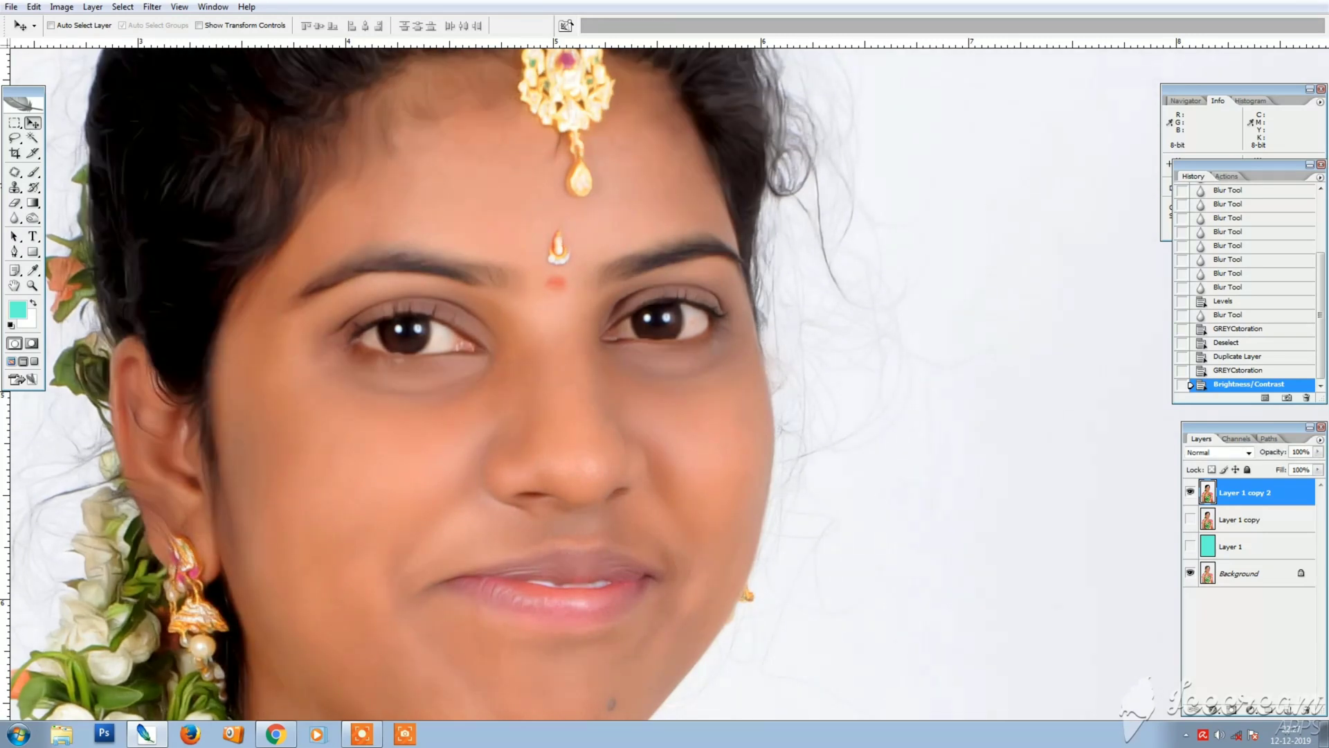
pyautogui.click(1190, 492)
pyautogui.click(1191, 492)
pyautogui.click(1190, 492)
pyautogui.click(1190, 492)
# - Show Layer 1 copy and erase Layer 1 copy 2 with a size 20 Eraser along the hair ornament's chain and pendant edge
pyautogui.moveTo(231, 164); pyautogui.dragTo(1108, 527)
pyautogui.moveTo(653, 128); pyautogui.dragTo(806, 370)
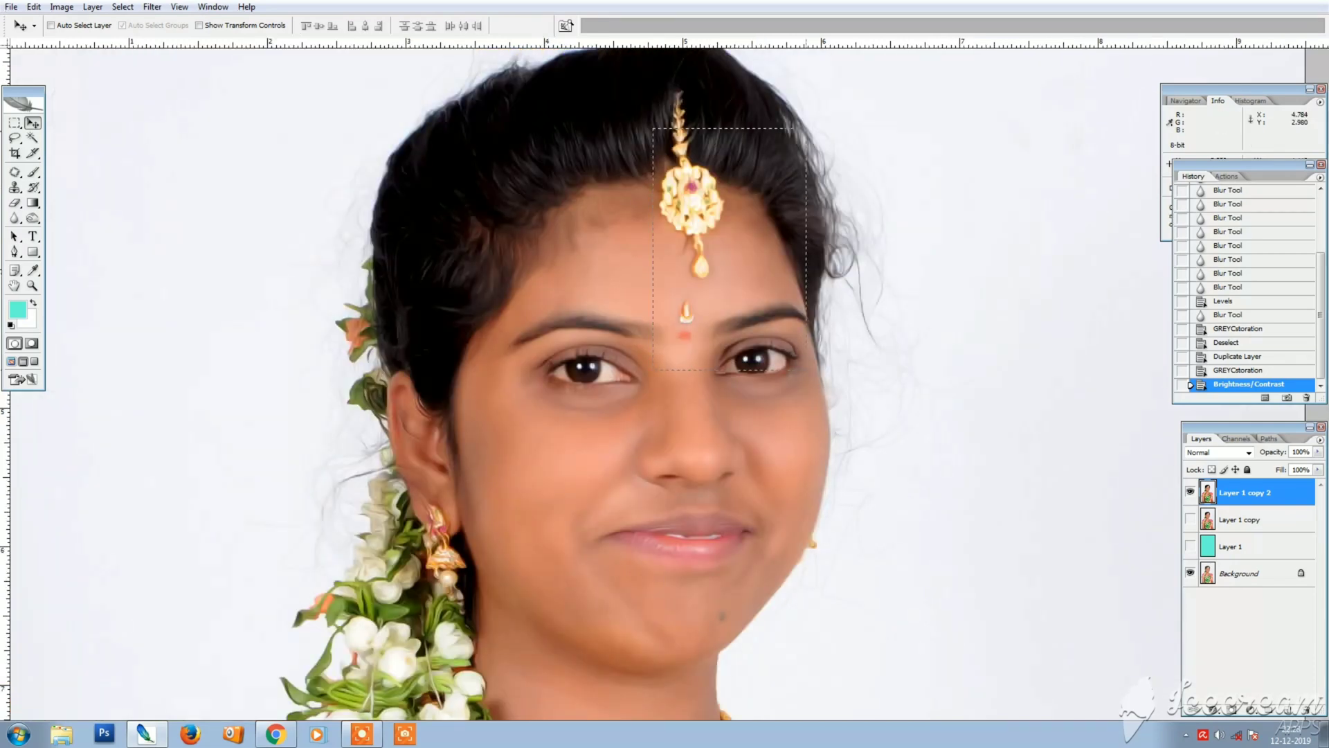
pyautogui.hotkey('ctrl', '+')
pyautogui.hotkey('ctrl', '+')
pyautogui.click(1191, 519)
pyautogui.moveTo(506, 84)
pyautogui.mouseDown()
pyautogui.moveTo(507, 7)
pyautogui.moveTo(553, 140)
pyautogui.moveTo(562, 348)
pyautogui.mouseUp()
pyautogui.press('e')
pyautogui.press('[')
pyautogui.press('[')
pyautogui.press('[')
pyautogui.press('[')
pyautogui.press('[')
pyautogui.press('[')
pyautogui.press('[')
pyautogui.press('[')
pyautogui.press('[')
pyautogui.press('[')
pyautogui.press('[')
pyautogui.press('[')
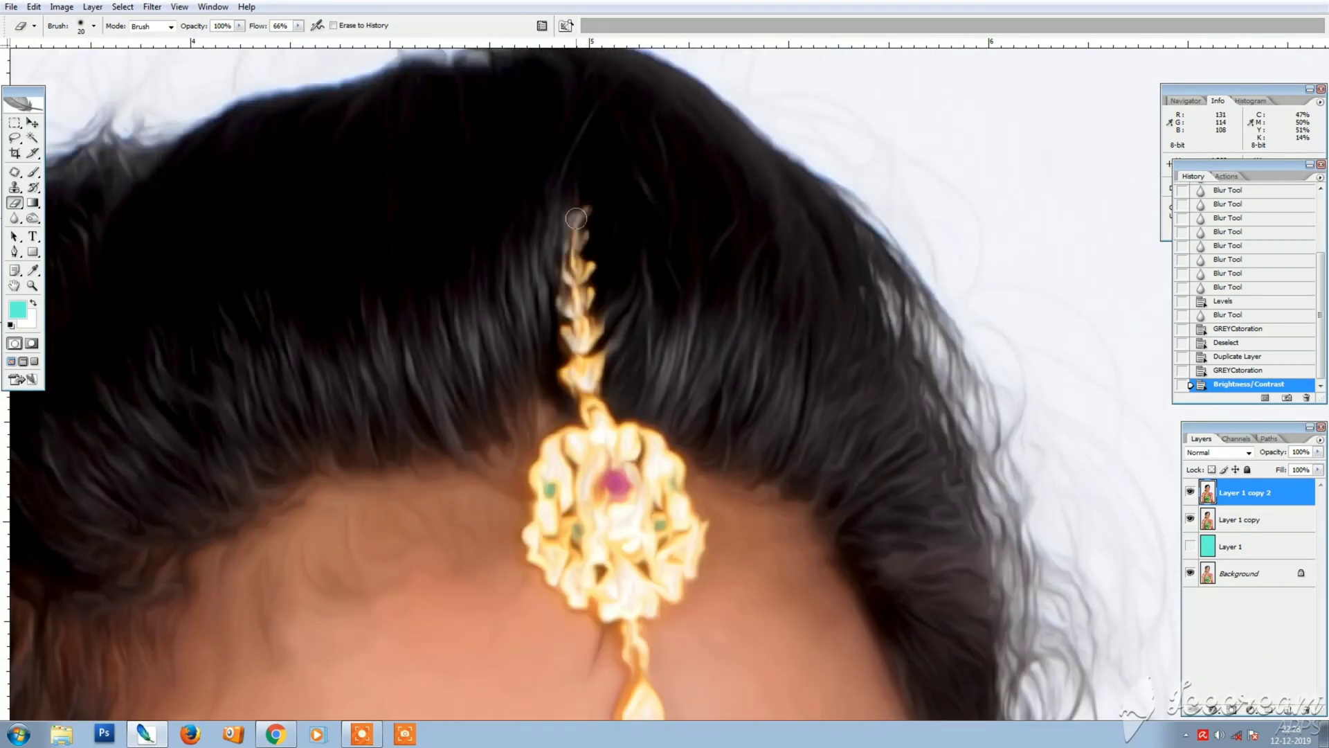
pyautogui.moveTo(576, 219); pyautogui.dragTo(584, 212)
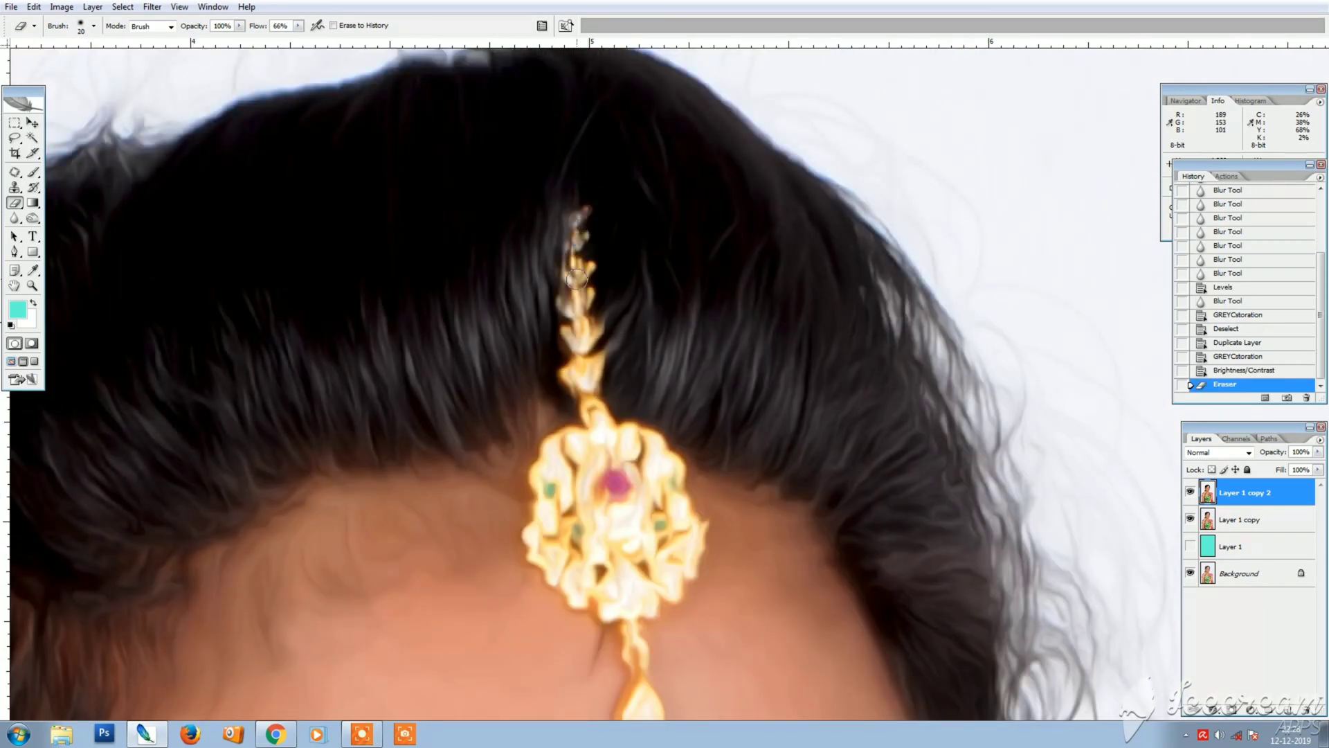
pyautogui.moveTo(576, 279)
pyautogui.mouseDown()
pyautogui.moveTo(576, 334)
pyautogui.moveTo(598, 328)
pyautogui.moveTo(578, 367)
pyautogui.moveTo(595, 428)
pyautogui.moveTo(560, 444)
pyautogui.moveTo(530, 533)
pyautogui.moveTo(603, 593)
pyautogui.mouseUp()
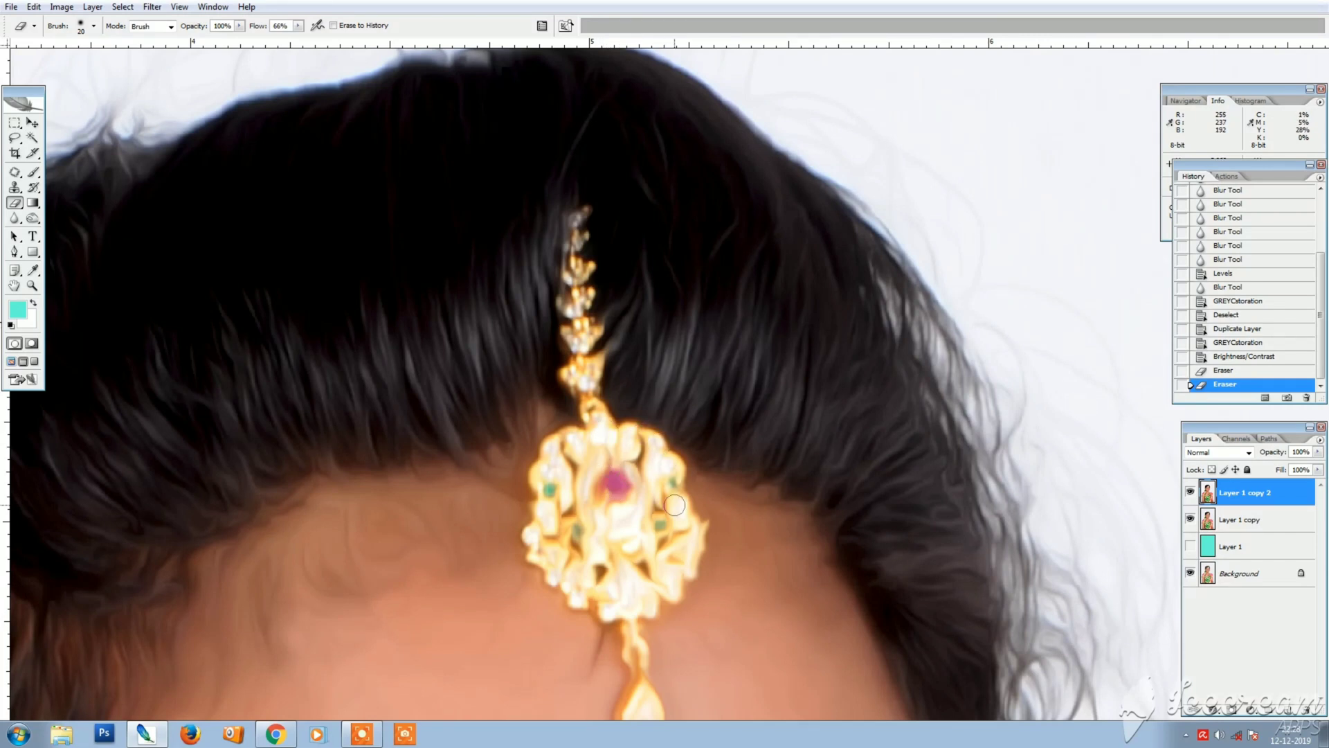
# - Erase Layer 1 copy 2 over the rest of the round pendant, its hanging drop and the jewelled bindi to restore their detail
pyautogui.moveTo(676, 506)
pyautogui.mouseDown()
pyautogui.moveTo(694, 556)
pyautogui.moveTo(626, 612)
pyautogui.moveTo(602, 594)
pyautogui.mouseUp()
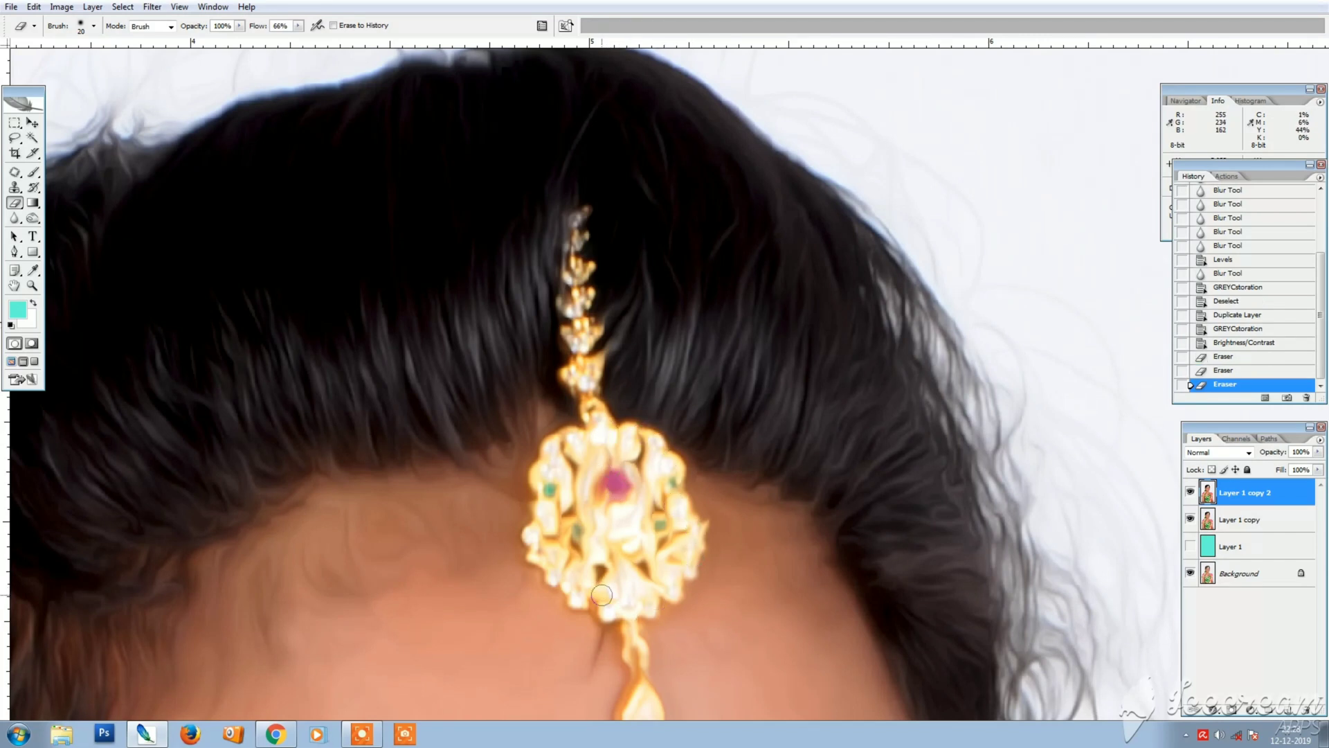
pyautogui.press(']')
pyautogui.press(']')
pyautogui.moveTo(661, 495)
pyautogui.mouseDown()
pyautogui.moveTo(609, 540)
pyautogui.moveTo(617, 569)
pyautogui.moveTo(601, 369)
pyautogui.moveTo(618, 462)
pyautogui.moveTo(603, 500)
pyautogui.moveTo(632, 470)
pyautogui.mouseUp()
pyautogui.press('[')
pyautogui.press('[')
pyautogui.moveTo(580, 600)
pyautogui.mouseDown()
pyautogui.moveTo(577, 644)
pyautogui.moveTo(565, 644)
pyautogui.moveTo(587, 632)
pyautogui.moveTo(578, 614)
pyautogui.moveTo(730, 253)
pyautogui.mouseUp()
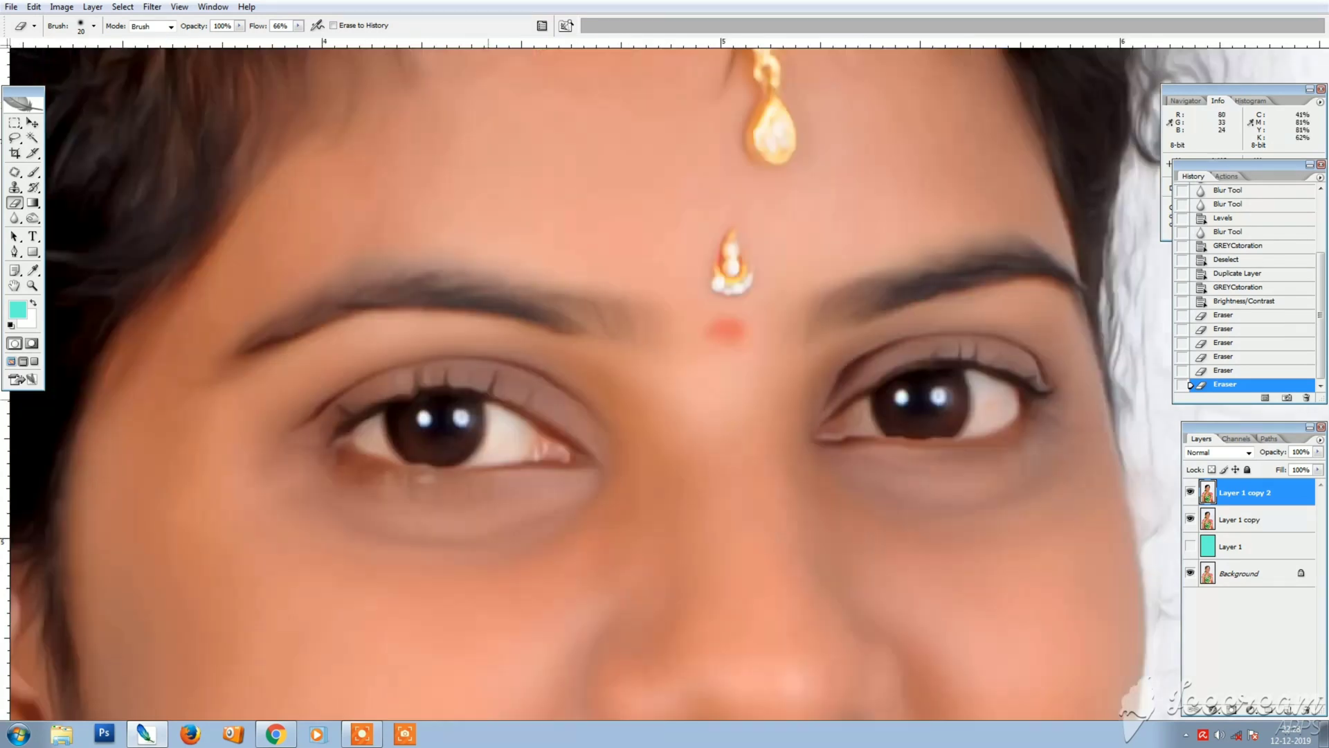
# - Toggle Layer 1 copy 2 to check the eyes and jewellery, and examine the finished portrait close up and as a whole
pyautogui.click(1190, 492)
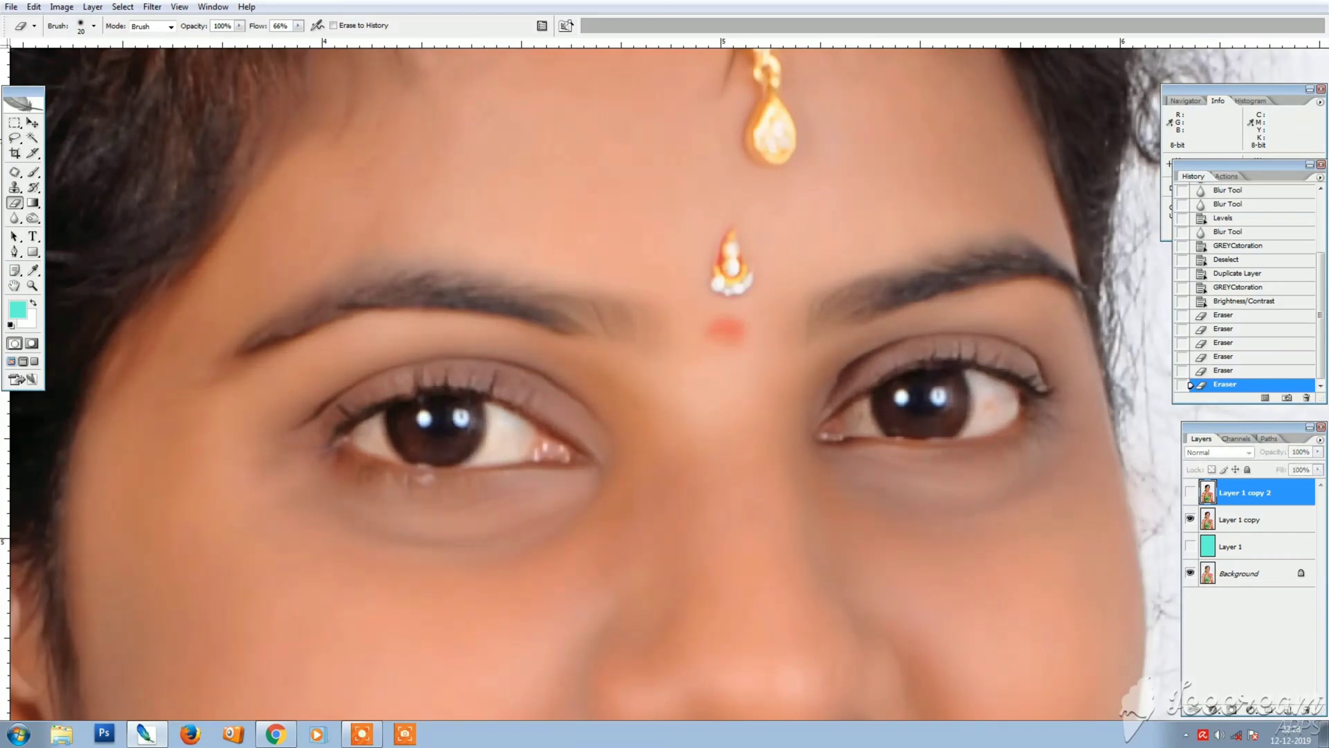
pyautogui.scroll(-2, 738, 314)
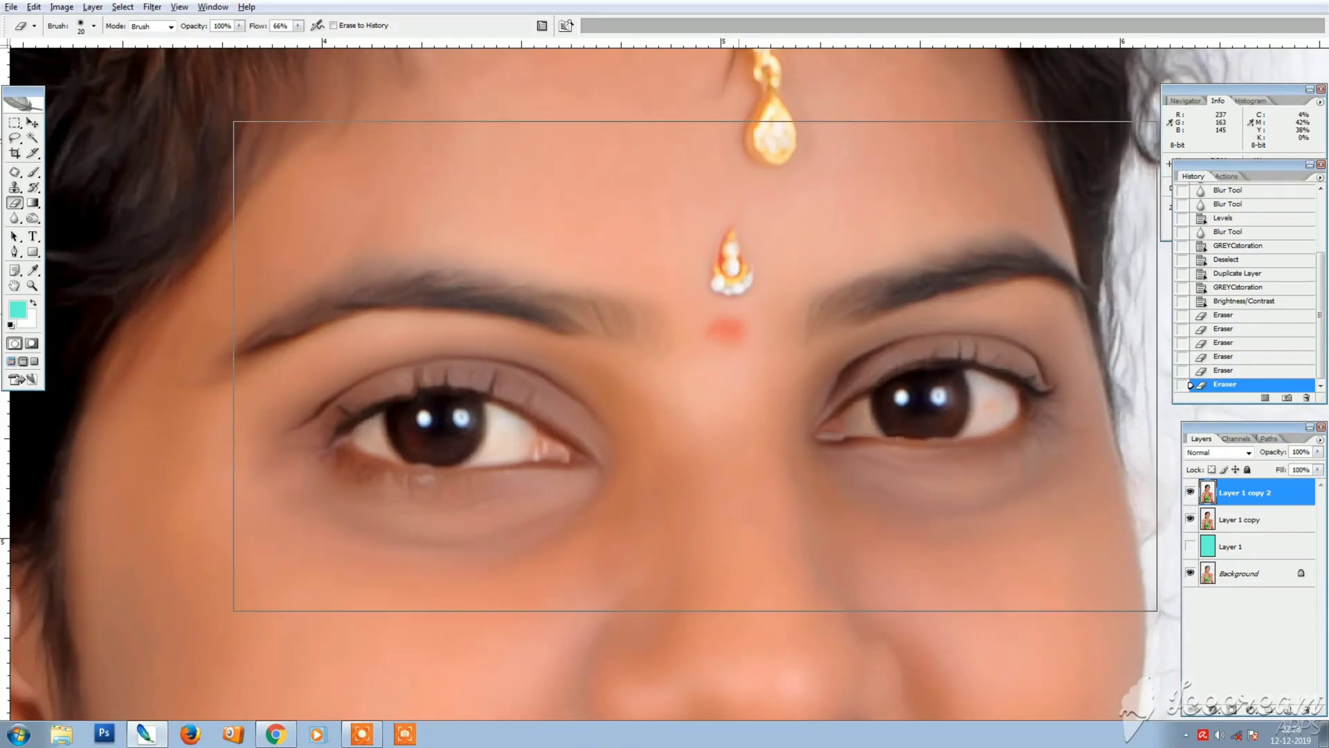
pyautogui.press('v')
pyautogui.moveTo(401, 145)
pyautogui.mouseDown()
pyautogui.moveTo(1083, 549)
pyautogui.moveTo(1128, 733)
pyautogui.mouseUp()
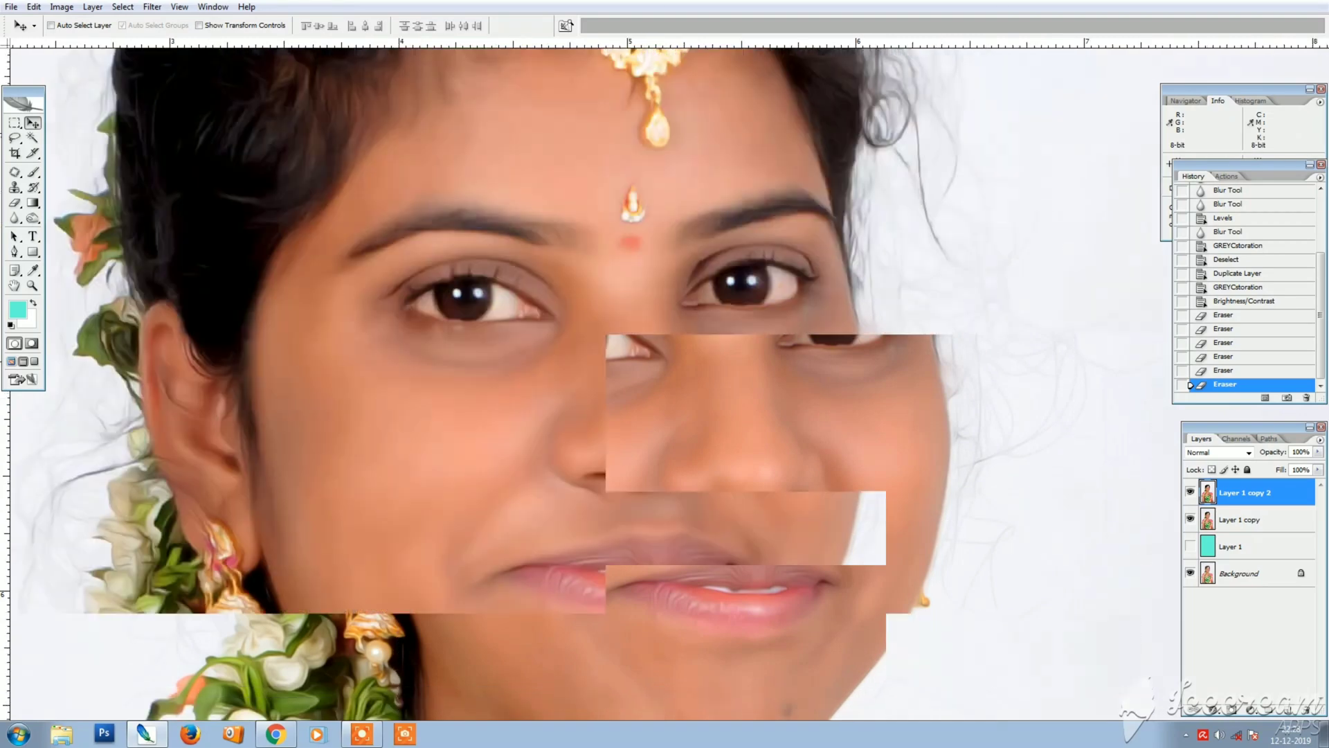
pyautogui.scroll(-1, 1009, 663)
pyautogui.hotkey('ctrl', '-')
pyautogui.hotkey('ctrl', '-')
pyautogui.hotkey('ctrl', '-')
pyautogui.hotkey('ctrl', '-')
pyautogui.hotkey('ctrl', '-')
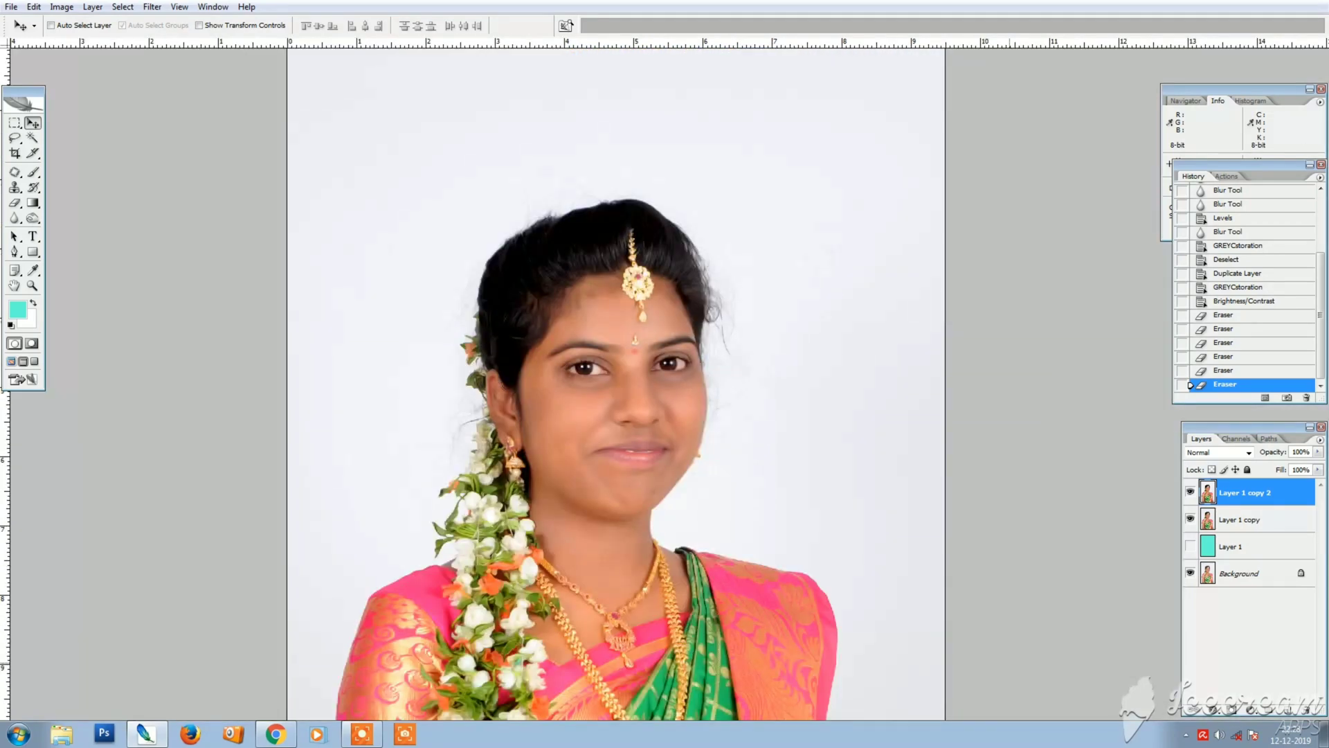
pyautogui.hotkey('ctrl', '+')
pyautogui.scroll(1, 672, 395)
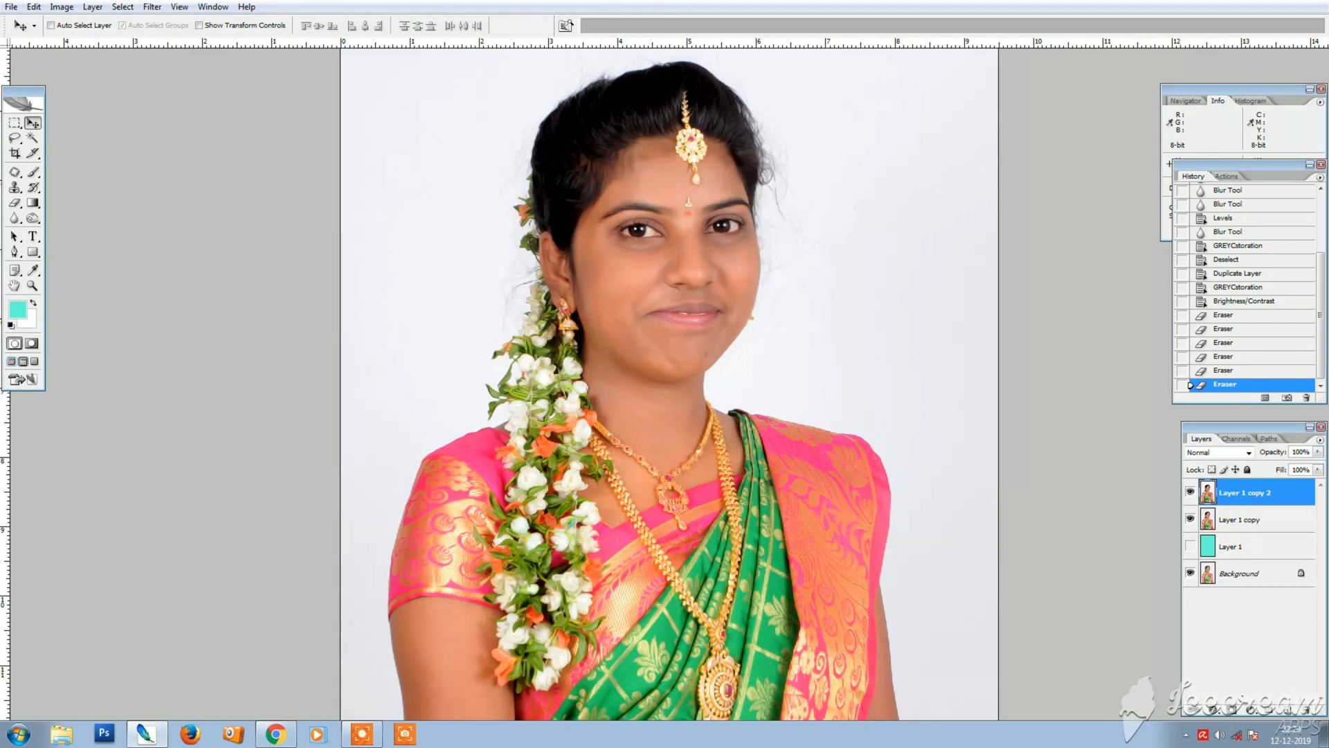
pyautogui.scroll(2, 617, 338)
pyautogui.moveTo(766, 354); pyautogui.dragTo(417, 405)
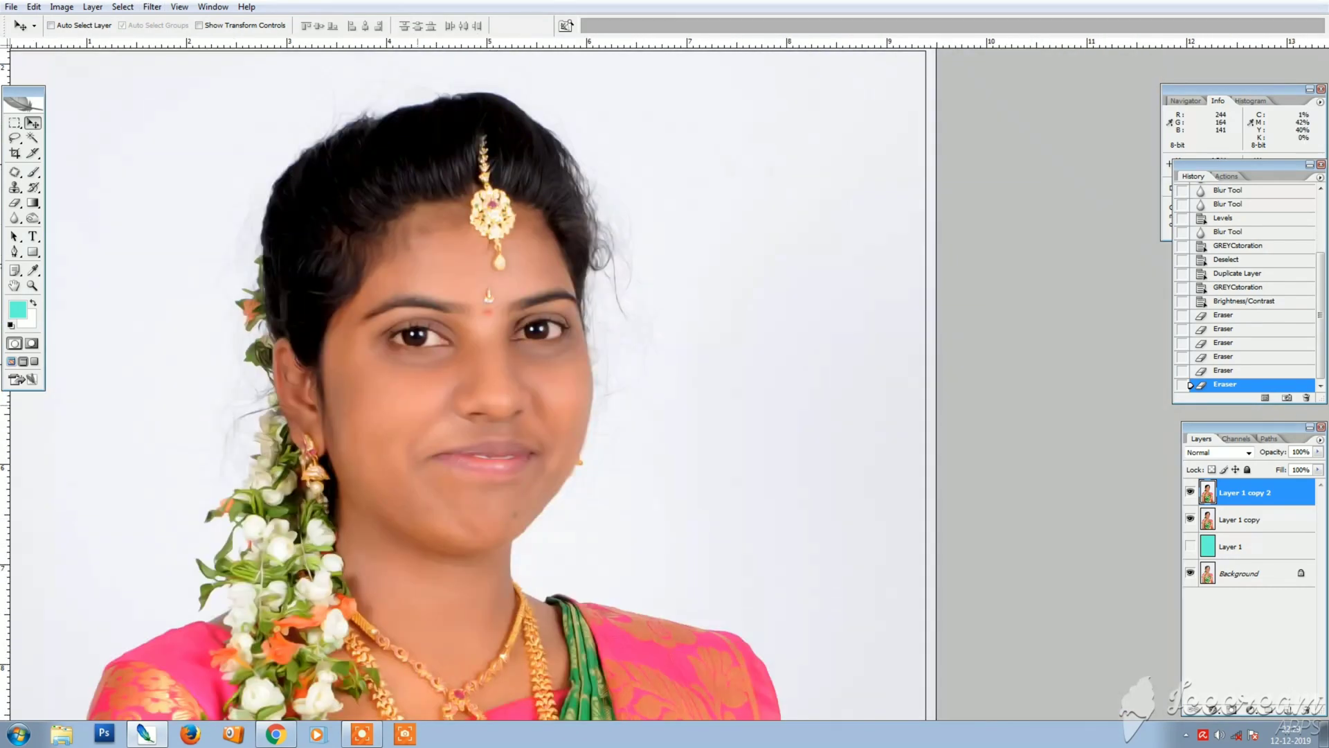
pyautogui.scroll(1, 671, 395)
pyautogui.moveTo(631, 374); pyautogui.dragTo(1222, 322)
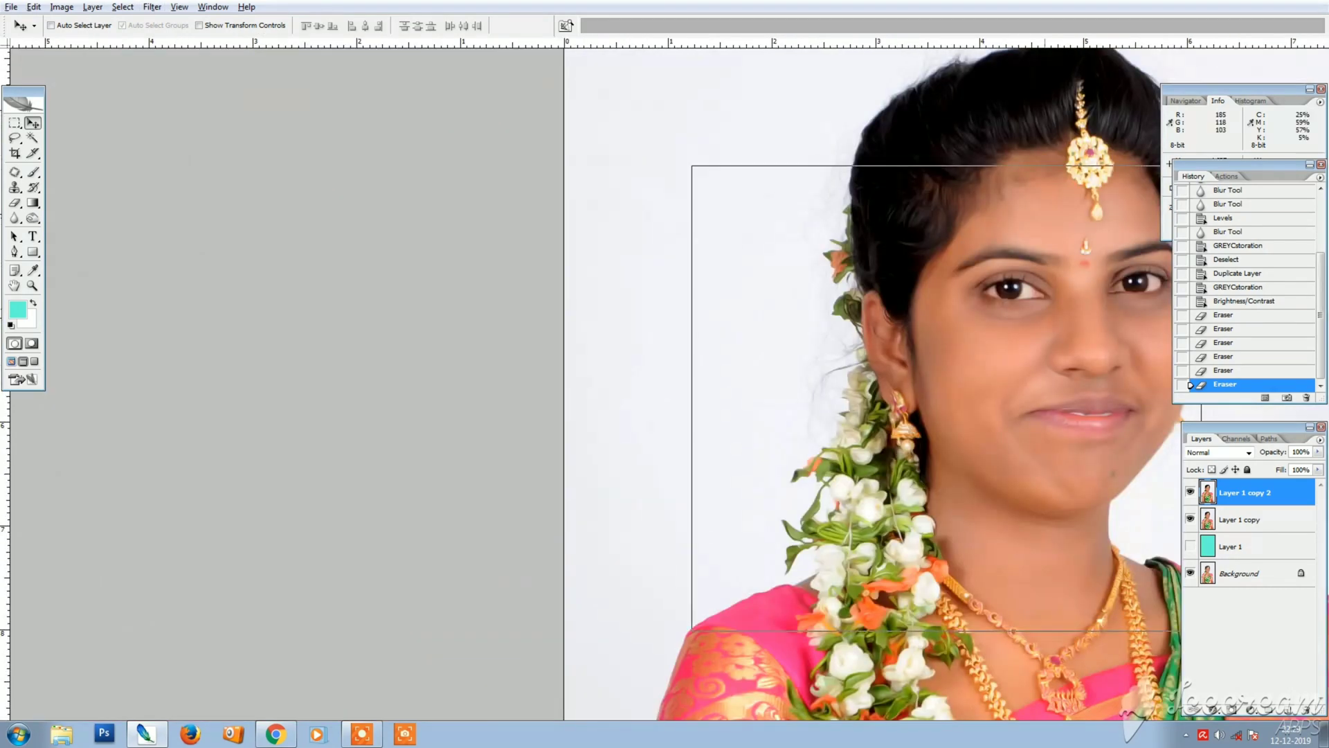
pyautogui.scroll(-2, 1049, 315)
# - Return to the standard windowed view, duplicate the image and place the two image windows side by side
pyautogui.press('f')
pyautogui.press('f')
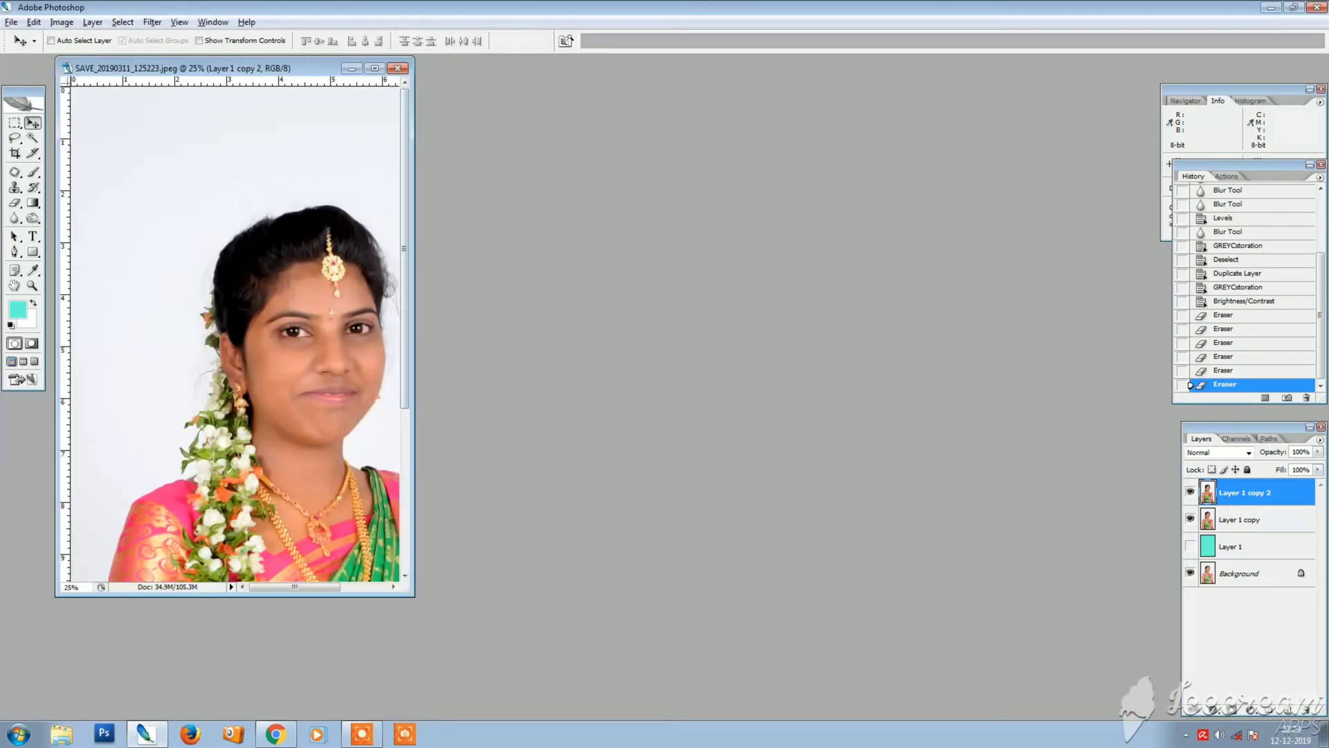
pyautogui.scroll(-1, 248, 309)
pyautogui.rightClick(321, 69)
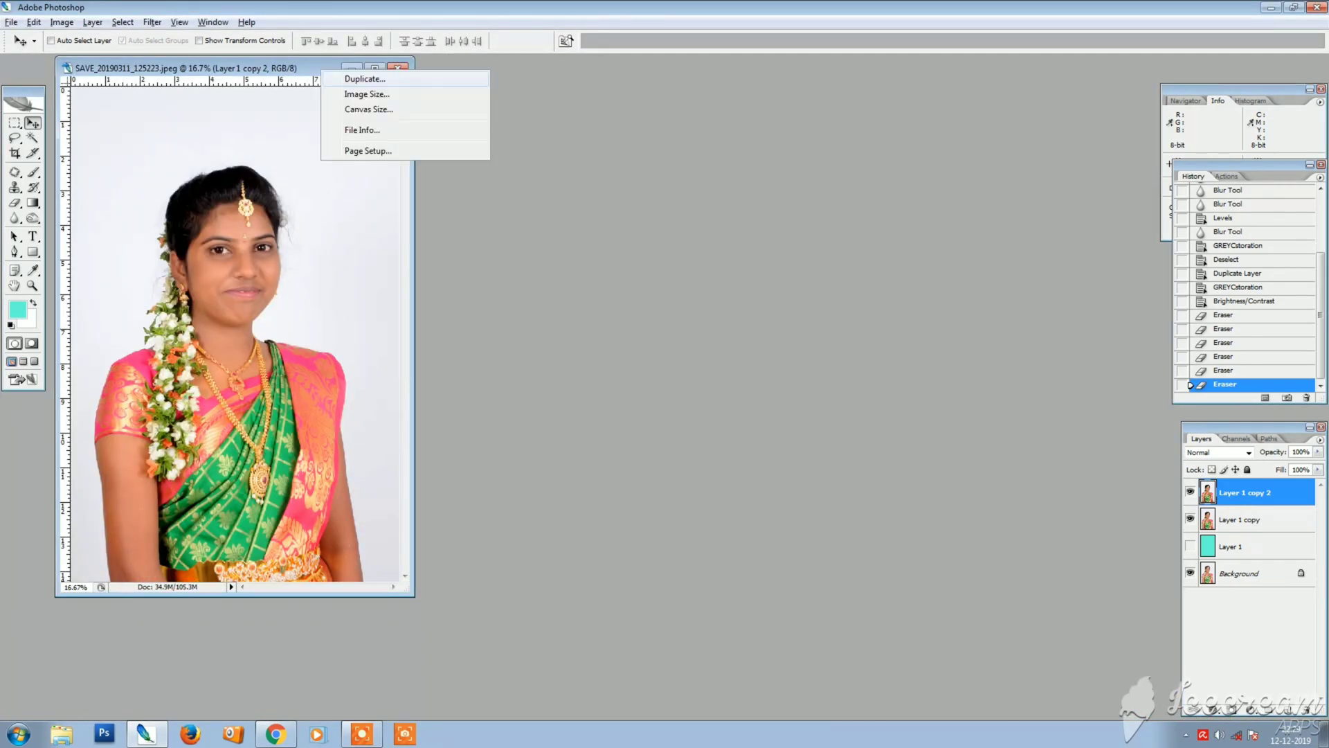
pyautogui.click(350, 78)
pyautogui.click(778, 244)
pyautogui.moveTo(208, 74); pyautogui.dragTo(588, 68)
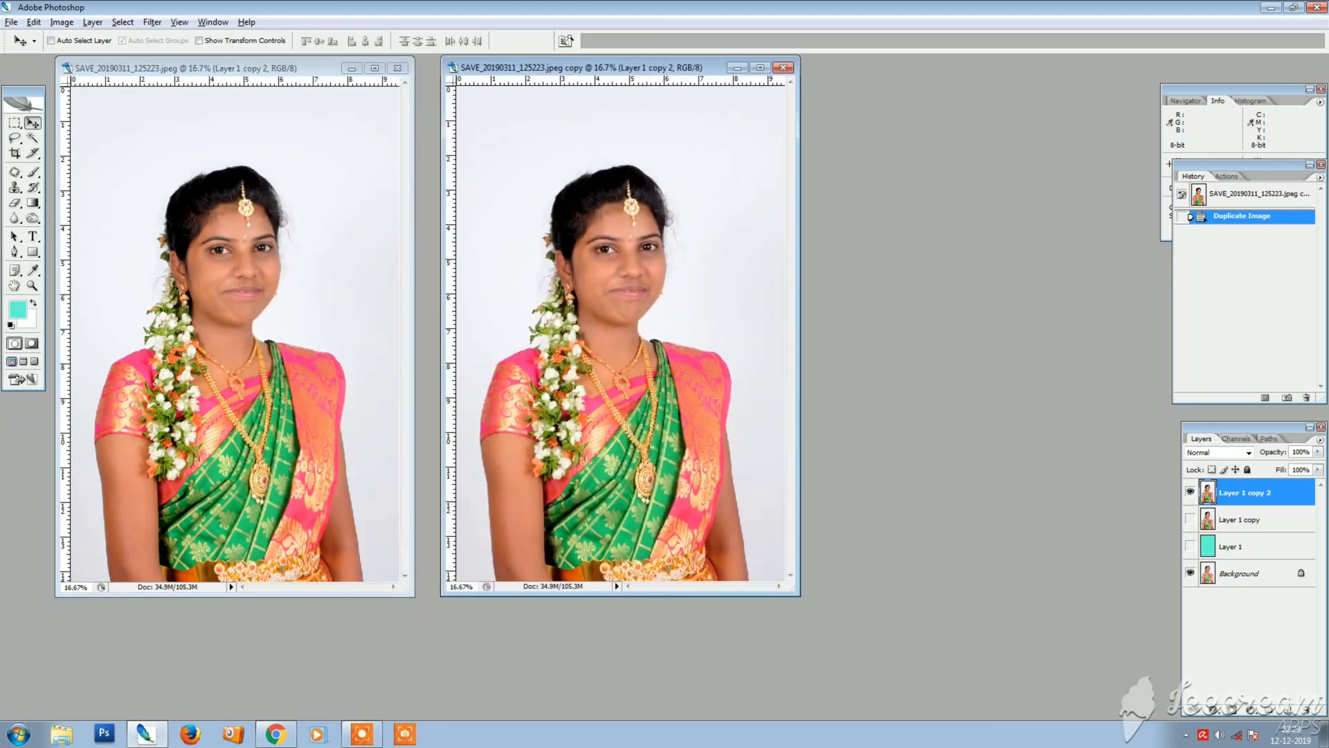
# - Hide Layer 1 copy 2 in the duplicate image and move the retouched image's window to its other side
pyautogui.click(1190, 491)
pyautogui.press('f')
pyautogui.press('f')
pyautogui.press('f')
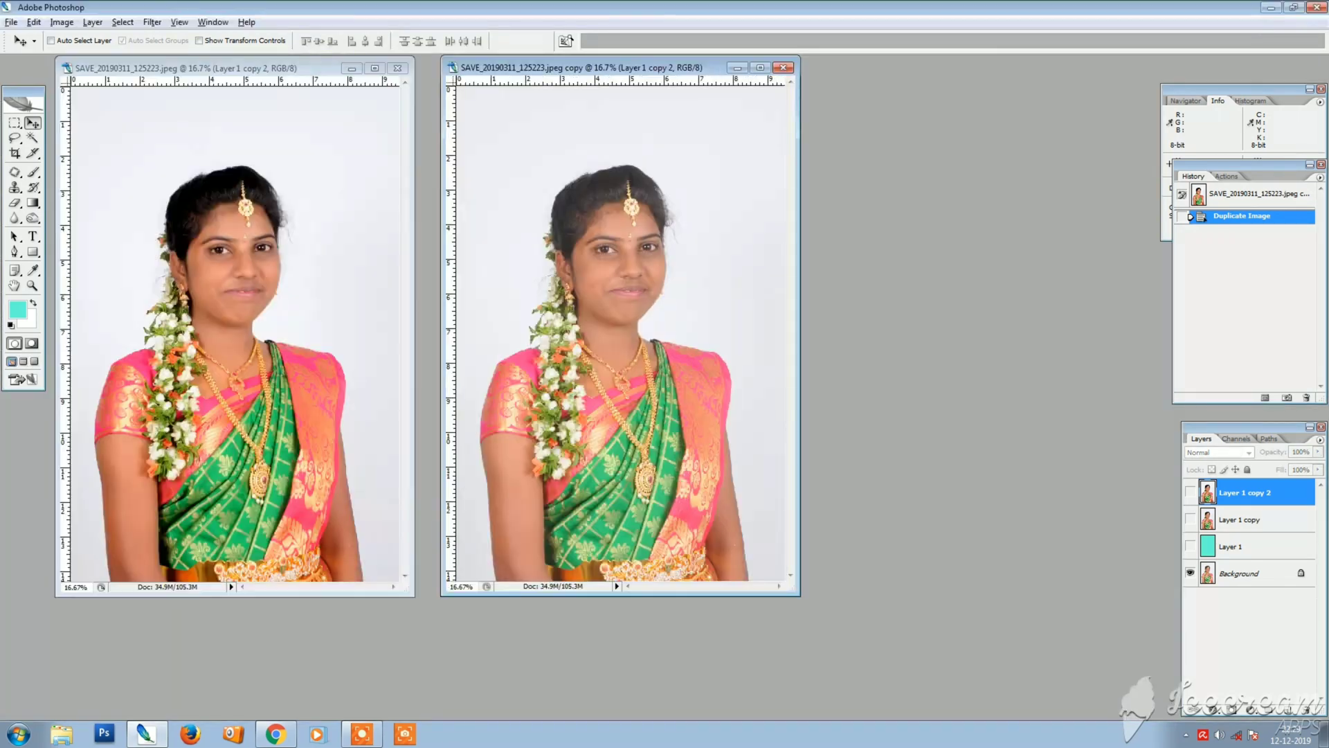
pyautogui.moveTo(208, 68); pyautogui.dragTo(906, 93)
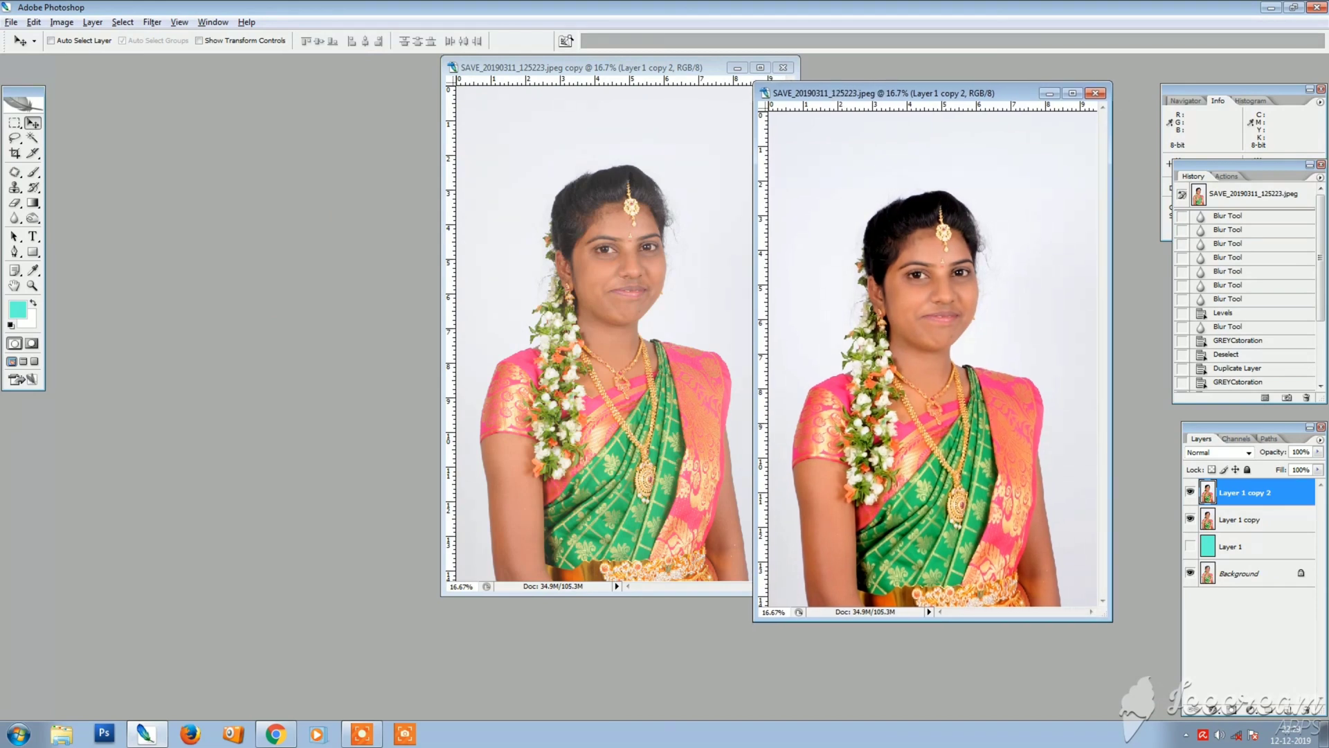
# - Zoom both images in on the face and arrange the unretouched and retouched windows edge to edge
pyautogui.click(588, 201)
pyautogui.moveTo(567, 194); pyautogui.dragTo(673, 336)
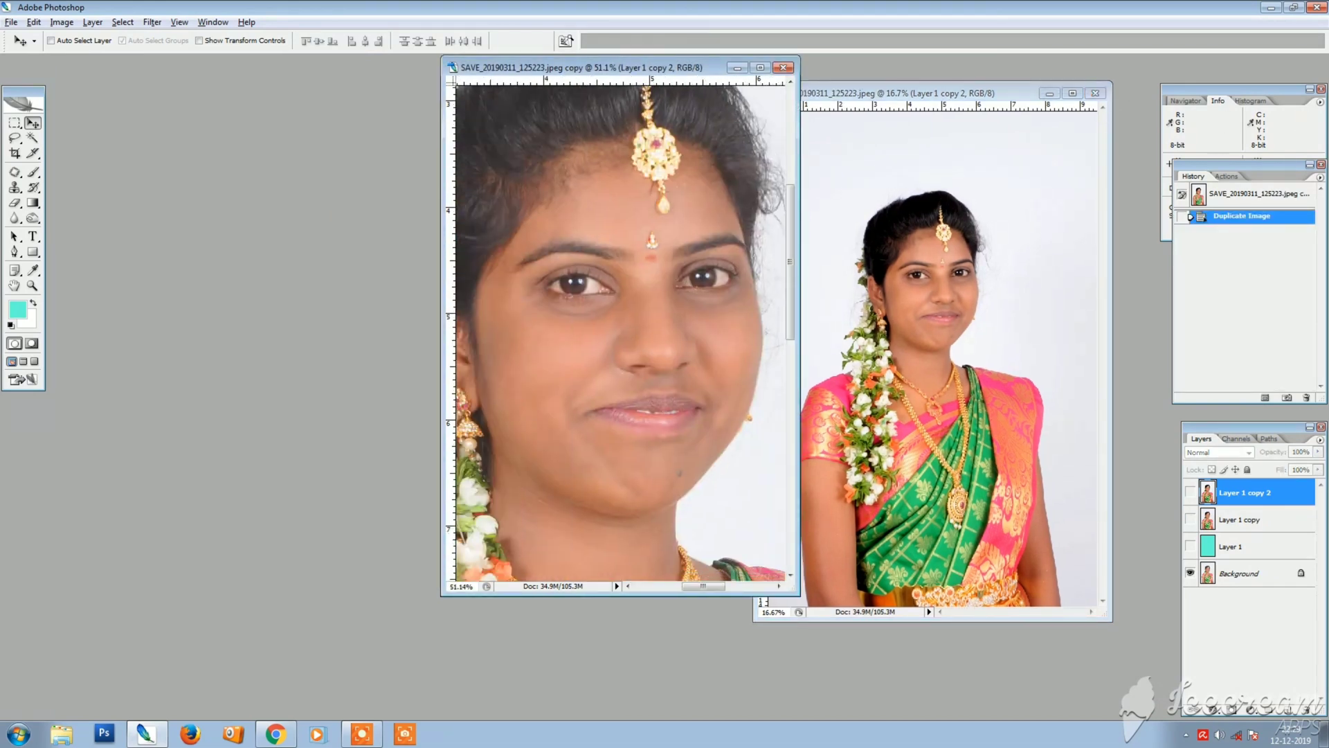
pyautogui.moveTo(589, 67); pyautogui.dragTo(424, 75)
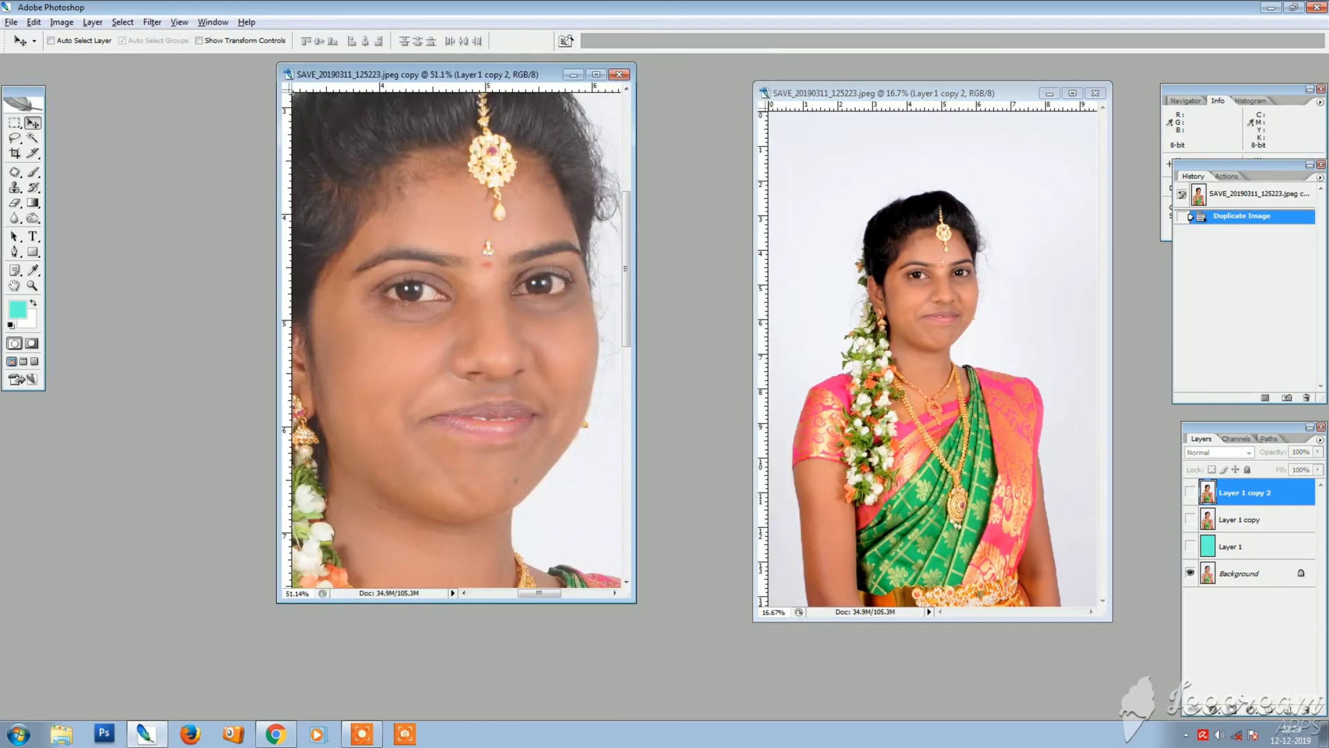
pyautogui.click(890, 239)
pyautogui.moveTo(888, 237); pyautogui.dragTo(985, 381)
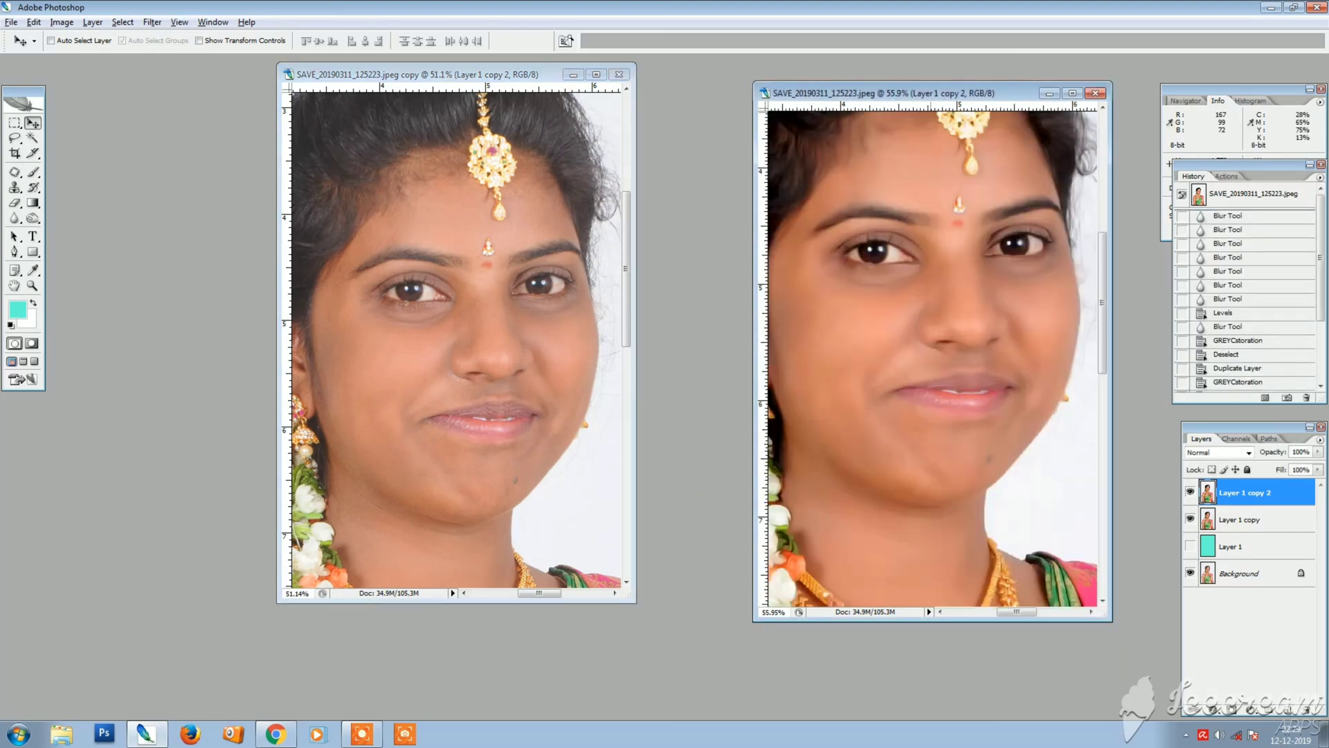
pyautogui.moveTo(905, 93); pyautogui.dragTo(782, 77)
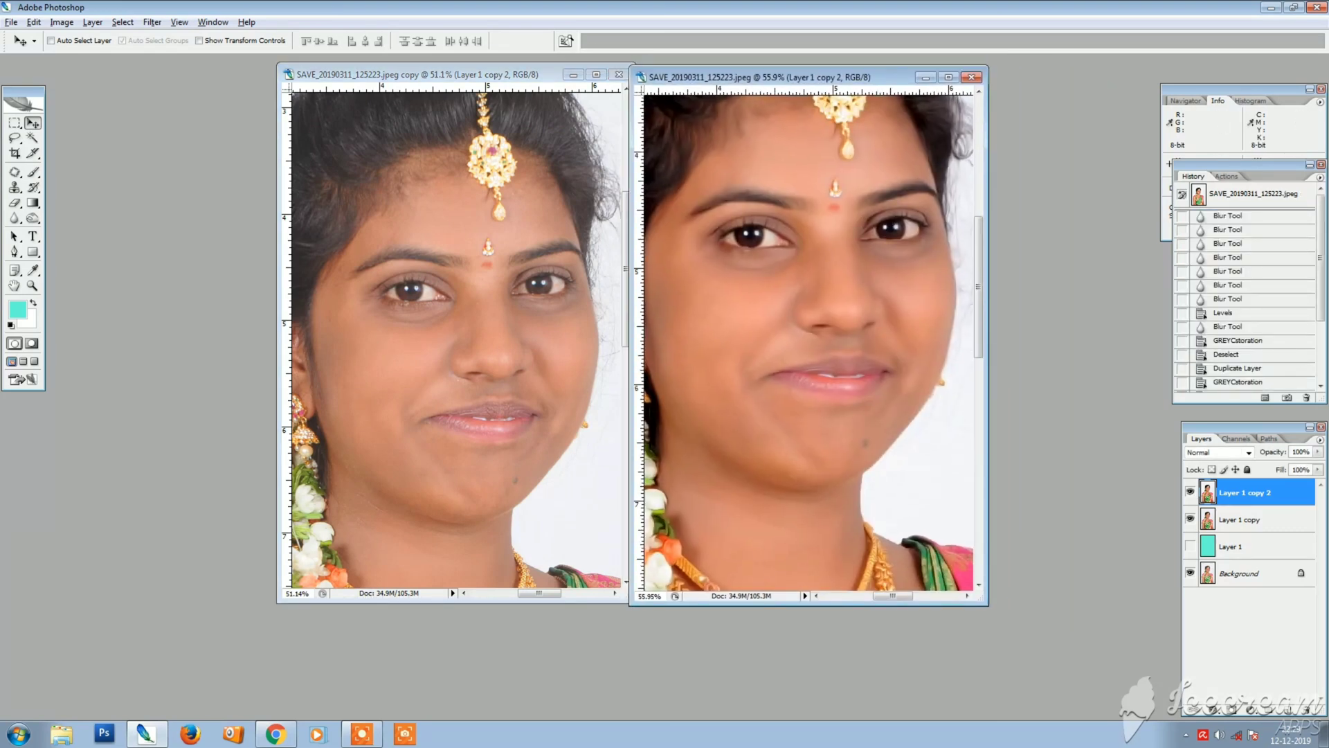
# - Match both windows at 66.7% zoom on the hair ornament, eyes and mouth to compare the portrait before and after retouching
pyautogui.click(758, 184)
pyautogui.moveTo(841, 396); pyautogui.dragTo(804, 389)
pyautogui.click(454, 249)
pyautogui.moveTo(453, 249); pyautogui.dragTo(471, 302)
pyautogui.keyDown('ctrl'); pyautogui.click(488, 324); pyautogui.keyUp('ctrl')
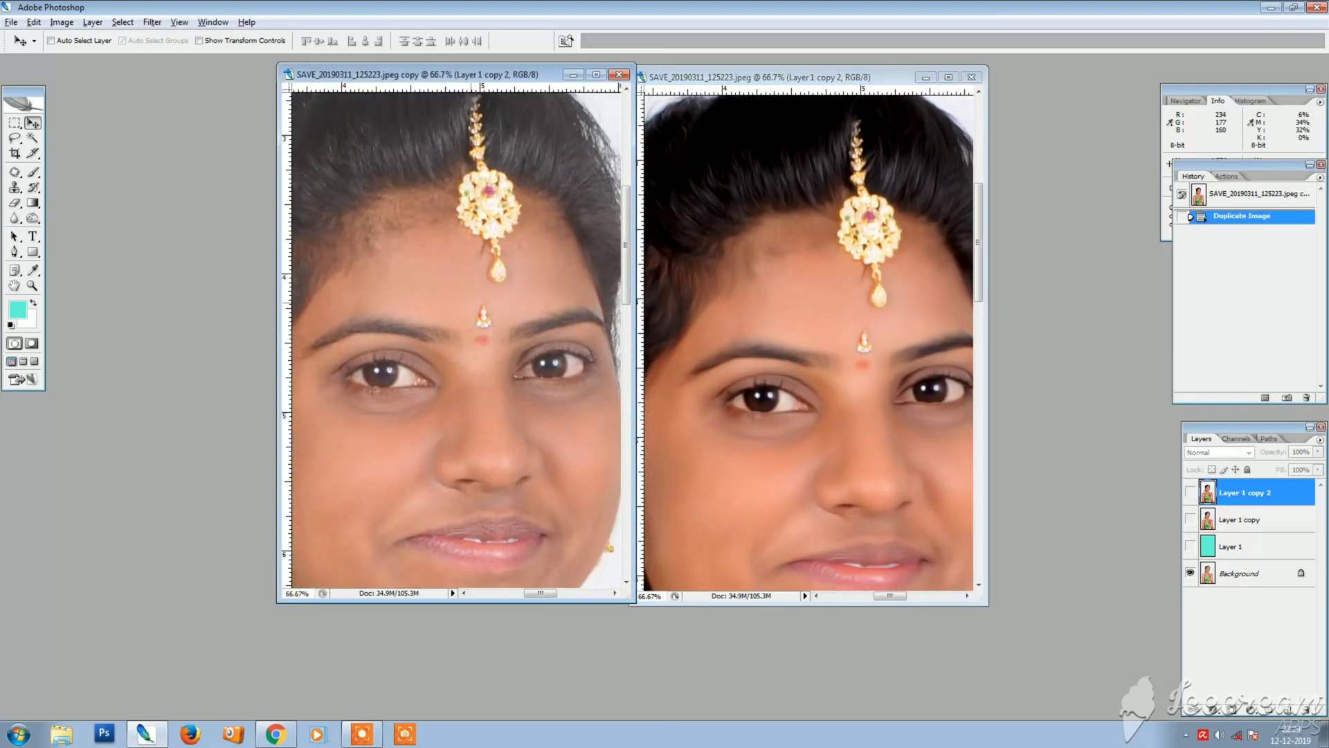
pyautogui.click(877, 380)
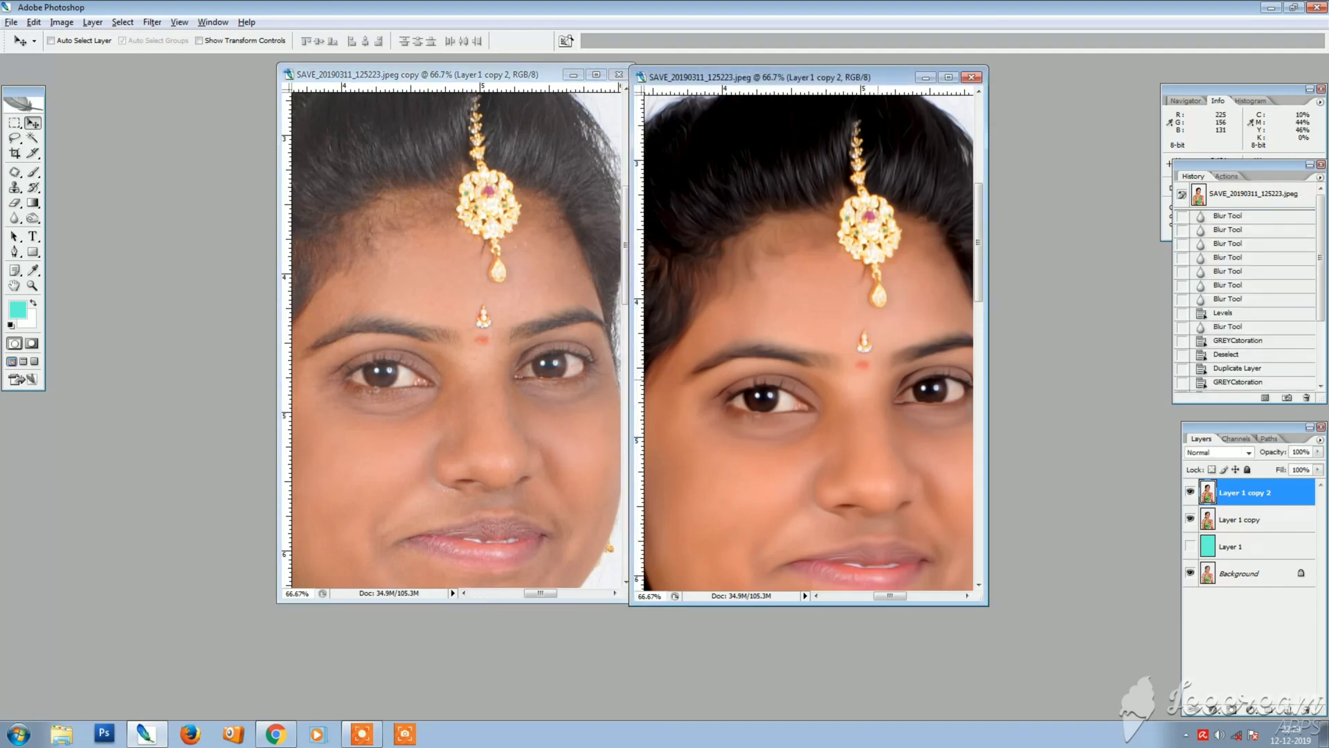
pyautogui.moveTo(870, 380); pyautogui.dragTo(865, 364)
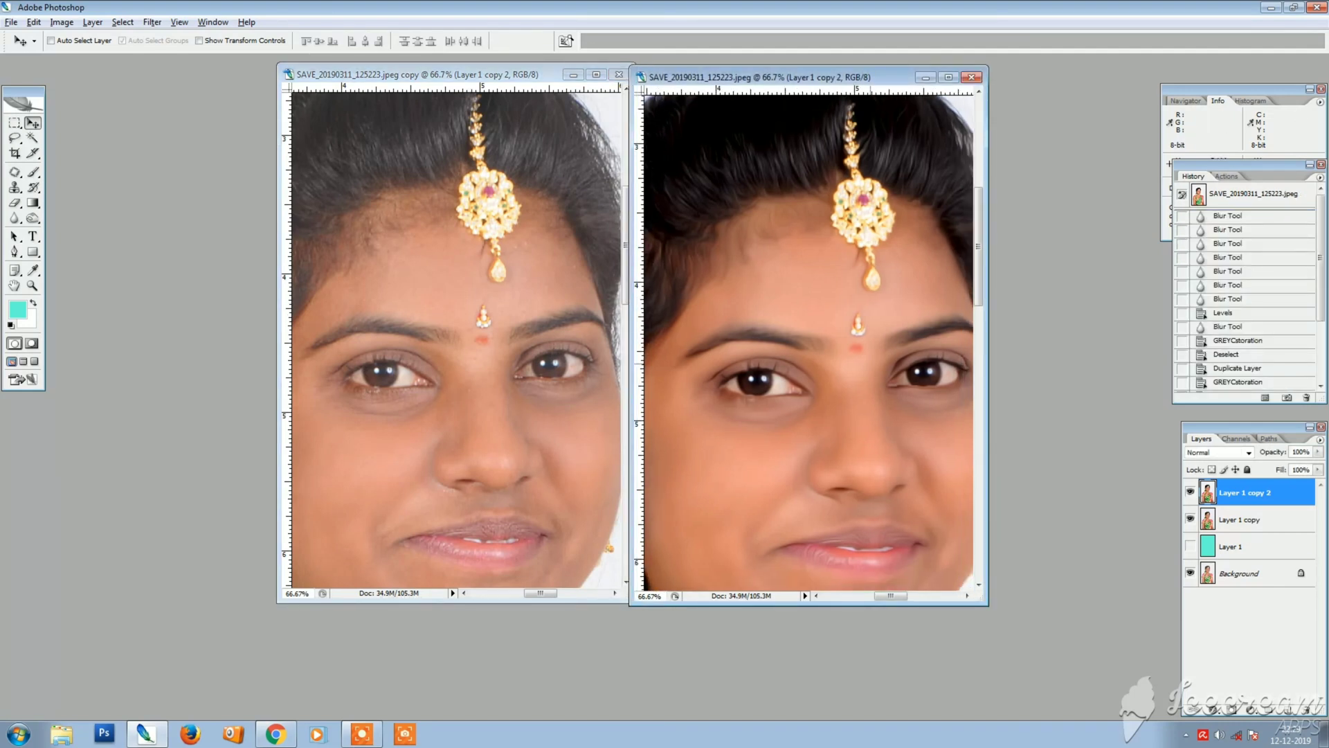
# - Review the GREYCstoration noise filter's strength, contour and advanced settings for Layer 1 copy 2, and close it without applying
pyautogui.click(152, 22)
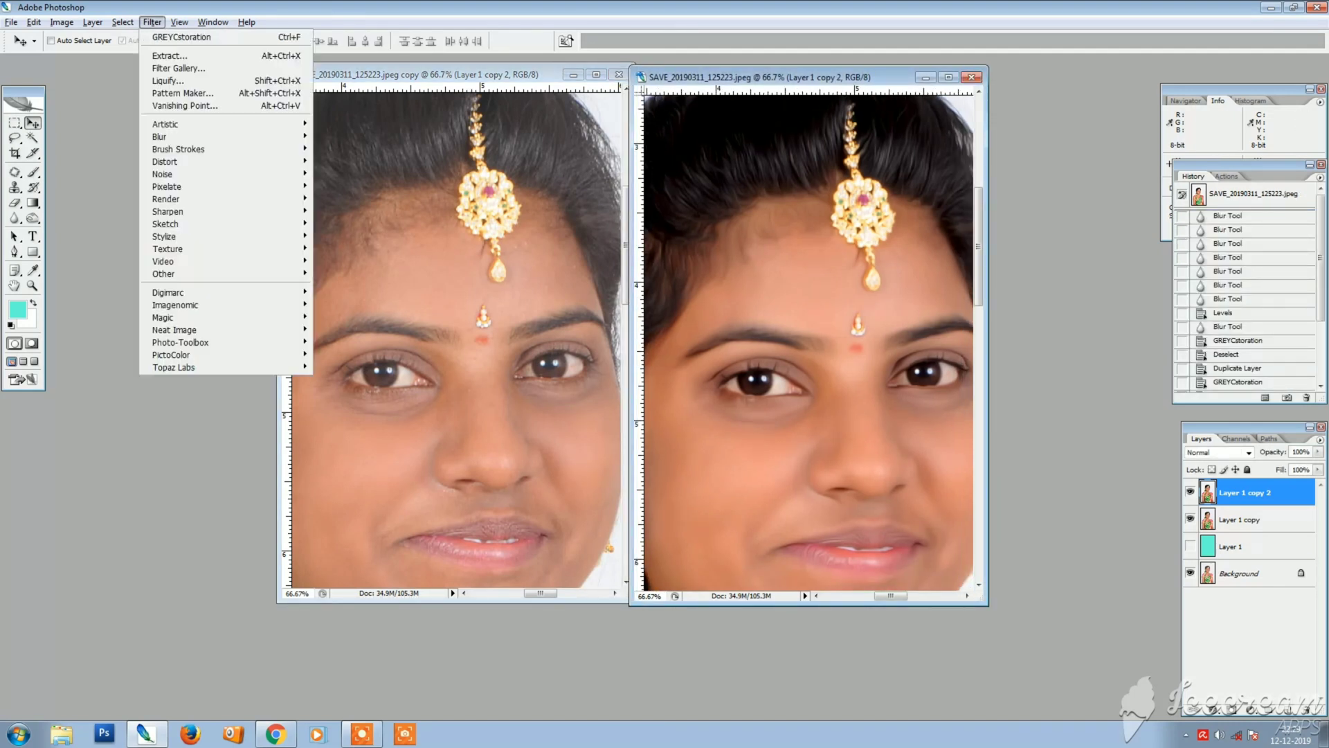
pyautogui.moveTo(208, 175)
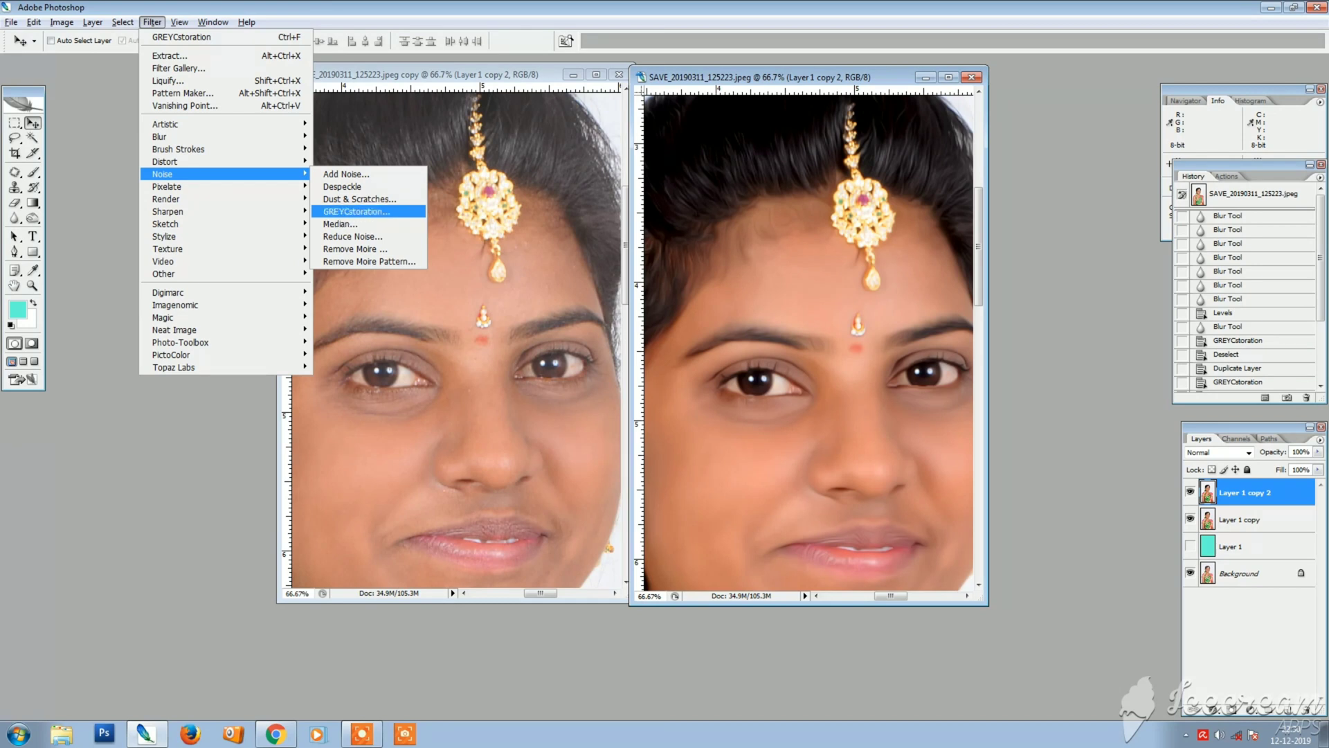
pyautogui.press('Return')
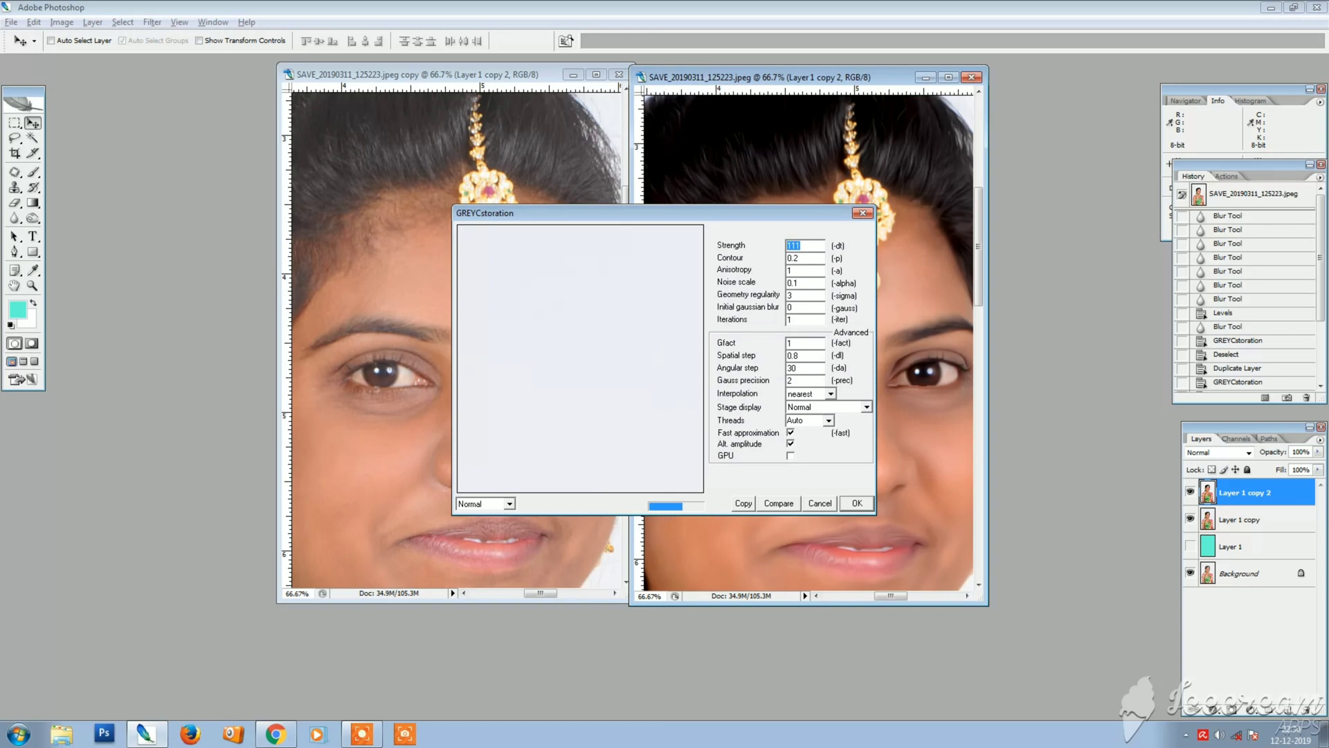
pyautogui.press('Tab')
pyautogui.press('Tab')
pyautogui.press('Tab')
pyautogui.press('Tab')
pyautogui.press('Tab')
pyautogui.press('Return')
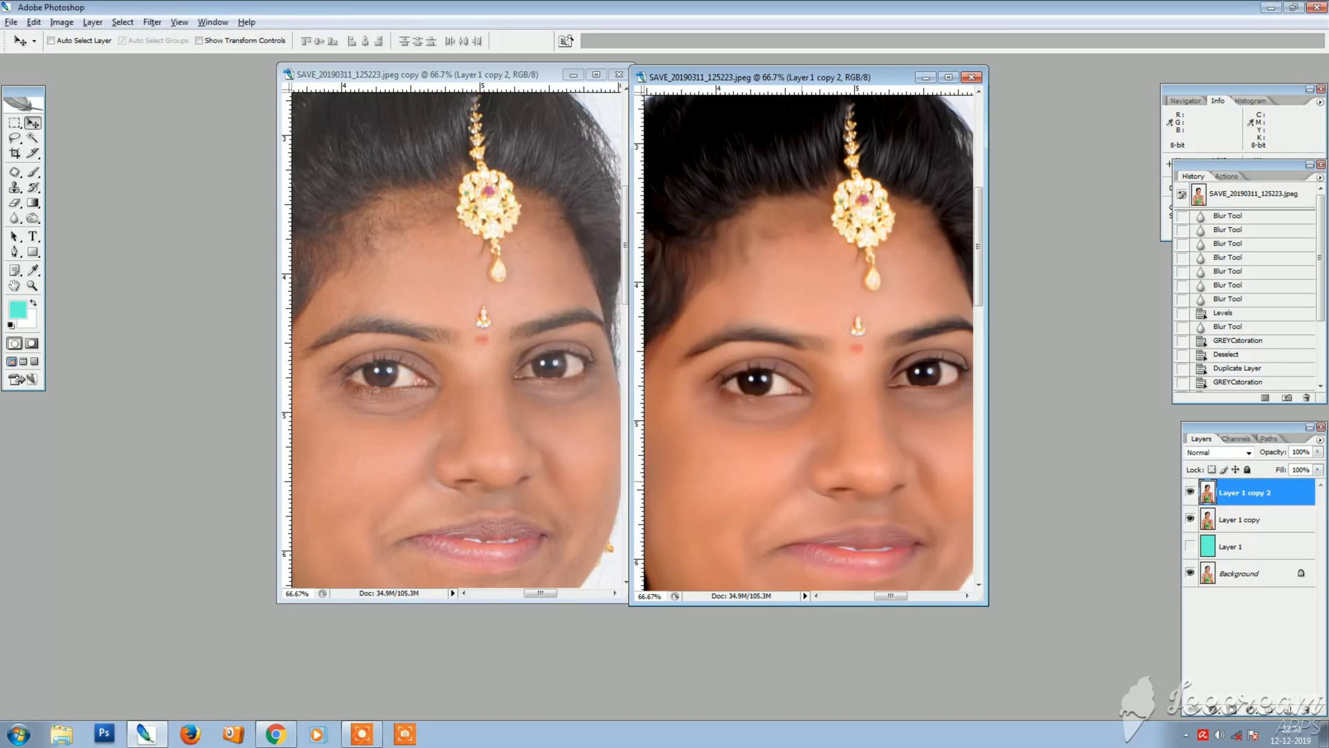
# - Zoom both image windows out to 33.3% and frame the portrait from hair to necklace in each for a before-and-after comparison
pyautogui.scroll(-5, 808, 340)
pyautogui.keyDown('alt'); pyautogui.click(806, 411); pyautogui.keyUp('alt')
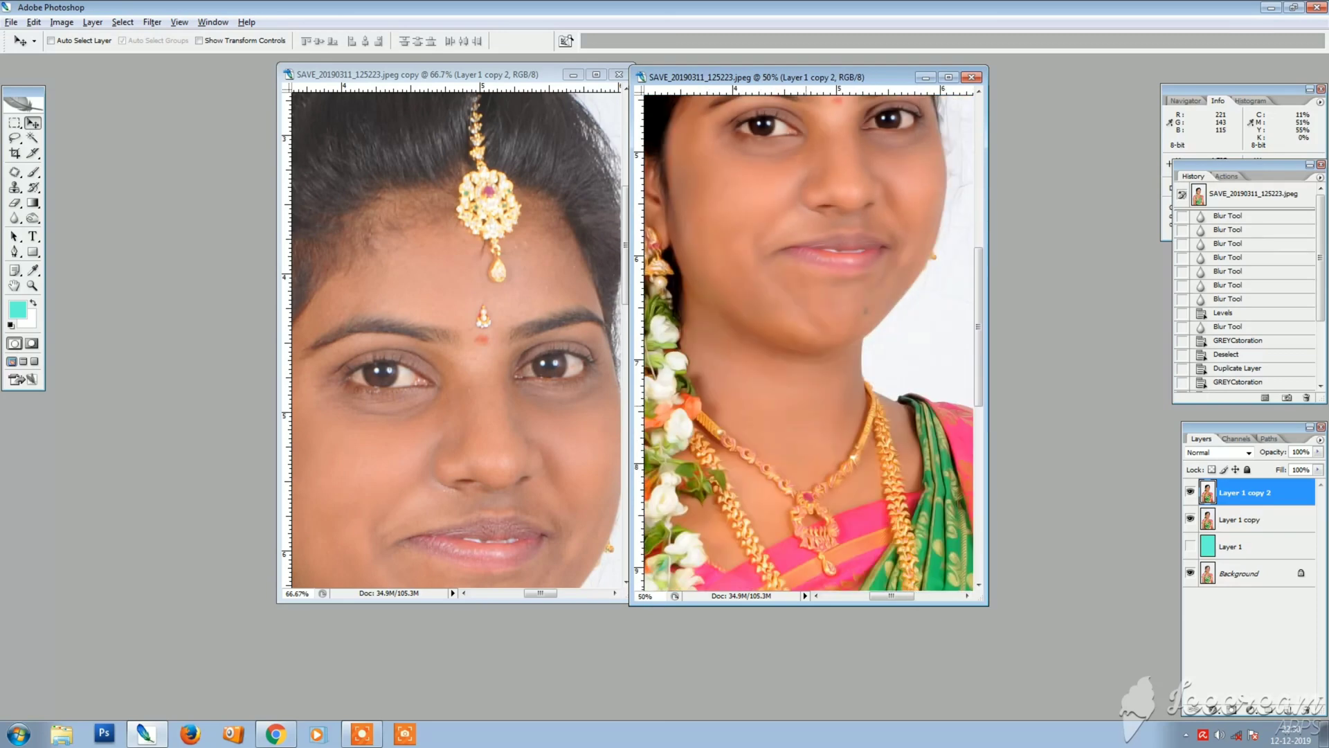
pyautogui.keyDown('alt'); pyautogui.click(805, 331); pyautogui.keyUp('alt')
pyautogui.moveTo(806, 412); pyautogui.dragTo(815, 454)
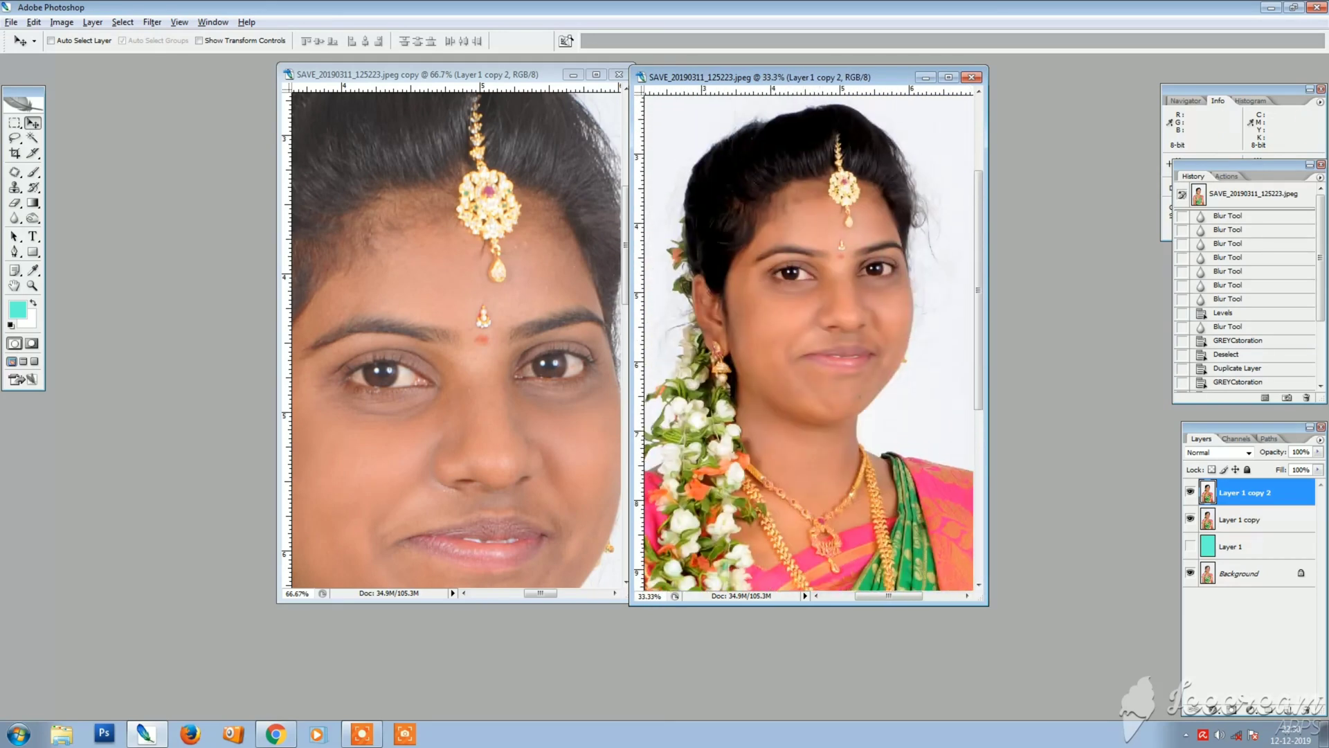
pyautogui.keyDown('alt'); pyautogui.click(547, 366); pyautogui.keyUp('alt')
pyautogui.keyDown('alt'); pyautogui.click(438, 364); pyautogui.keyUp('alt')
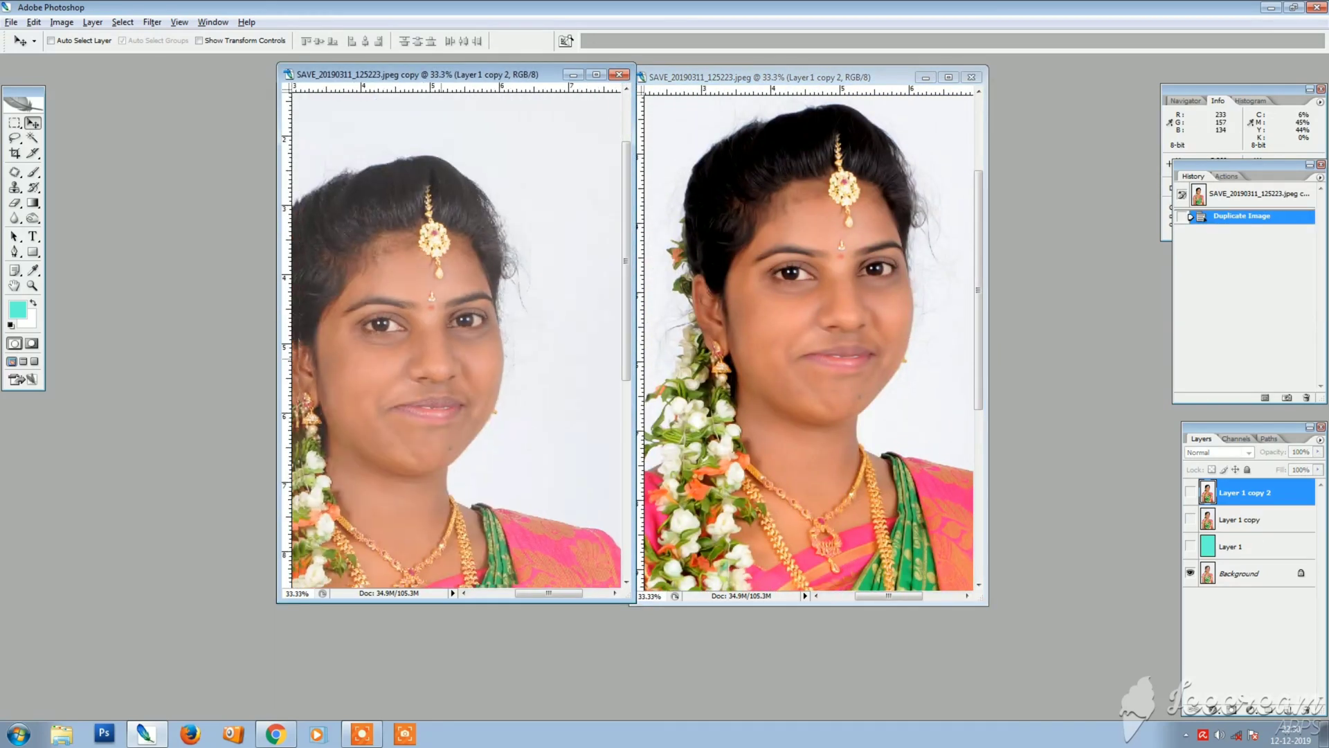
pyautogui.moveTo(438, 364); pyautogui.dragTo(484, 310)
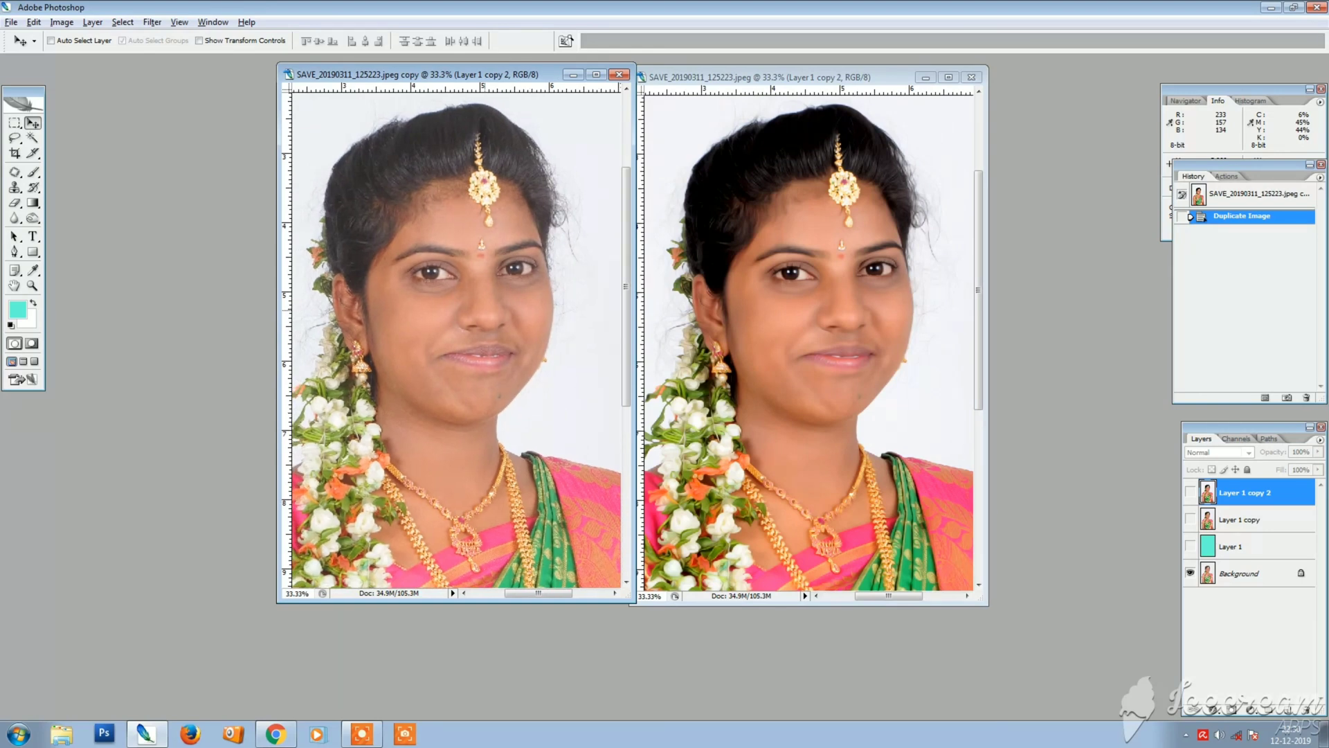
# - Cycle the unretouched duplicate through the full-screen modes back to the windowed view and recentre the portrait in its window
pyautogui.press('f')
pyautogui.press('f')
pyautogui.press('f')
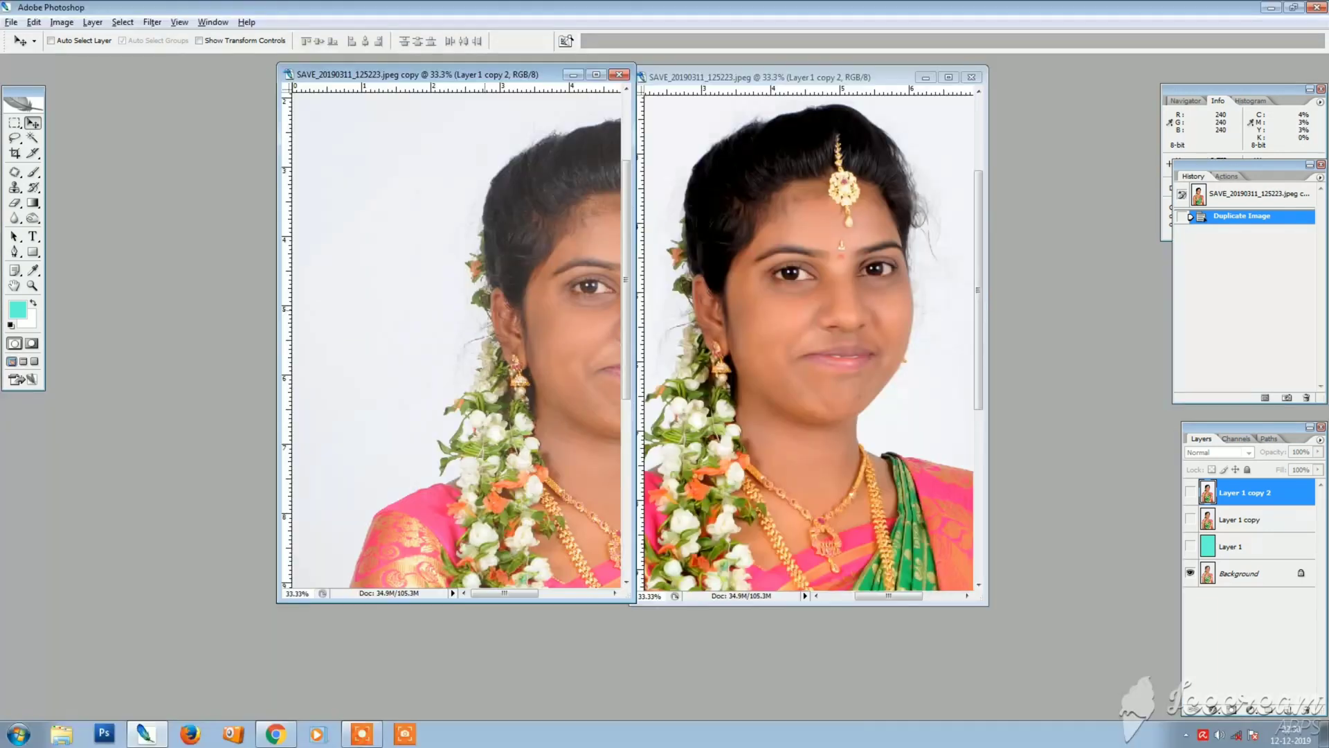
pyautogui.moveTo(497, 304); pyautogui.dragTo(372, 287)
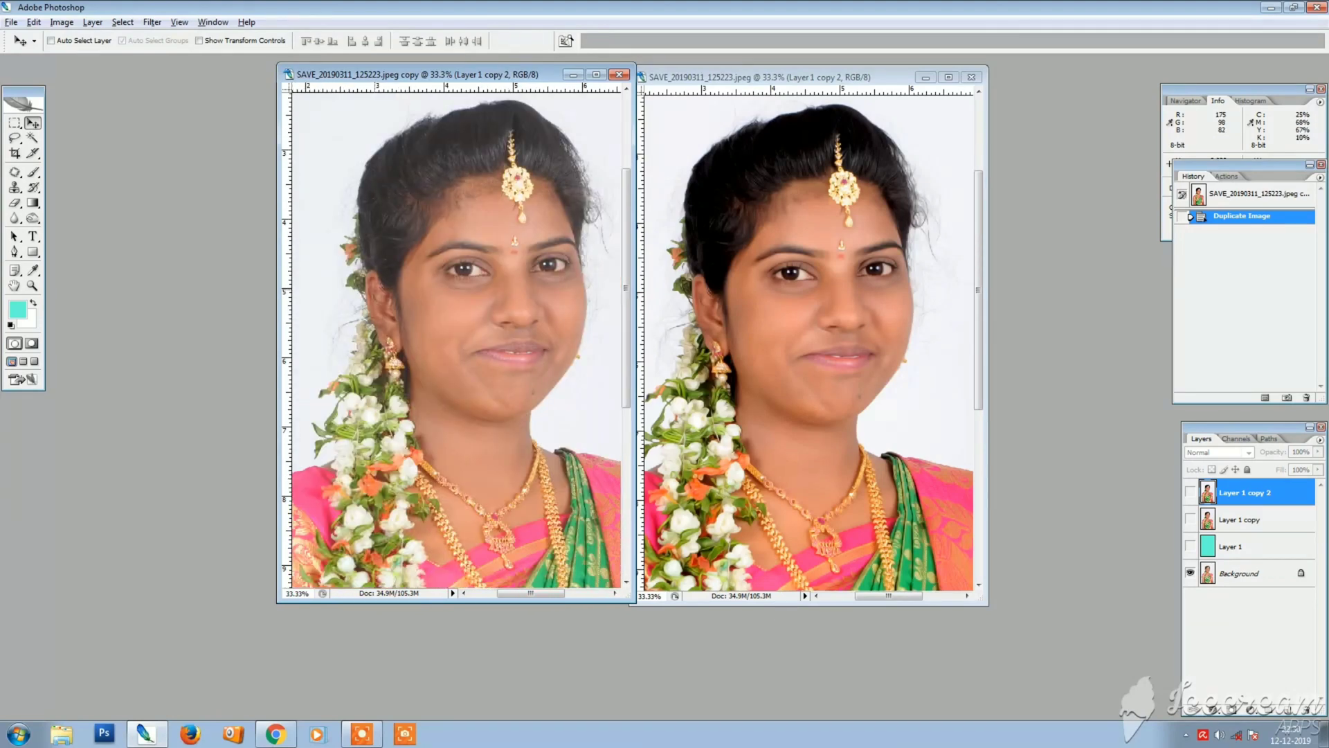